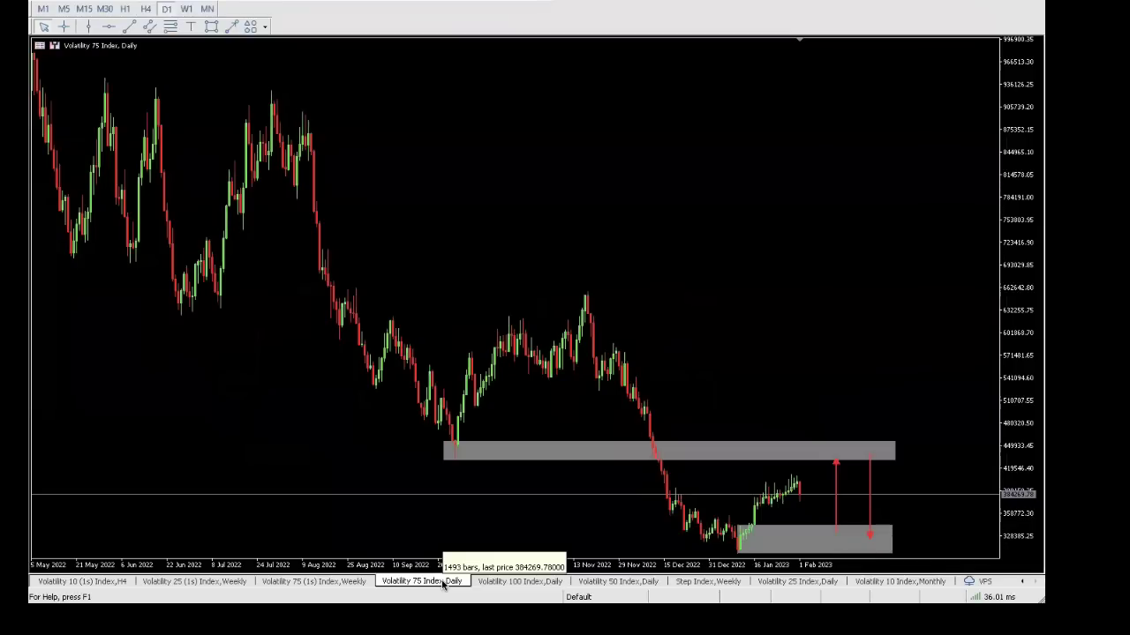
Step: Delete every gray rectangle and red arrow from the Volatility 75 daily chart, leaving only candlesticks
{"action": "right_click", "coordinate": [186, 179]}
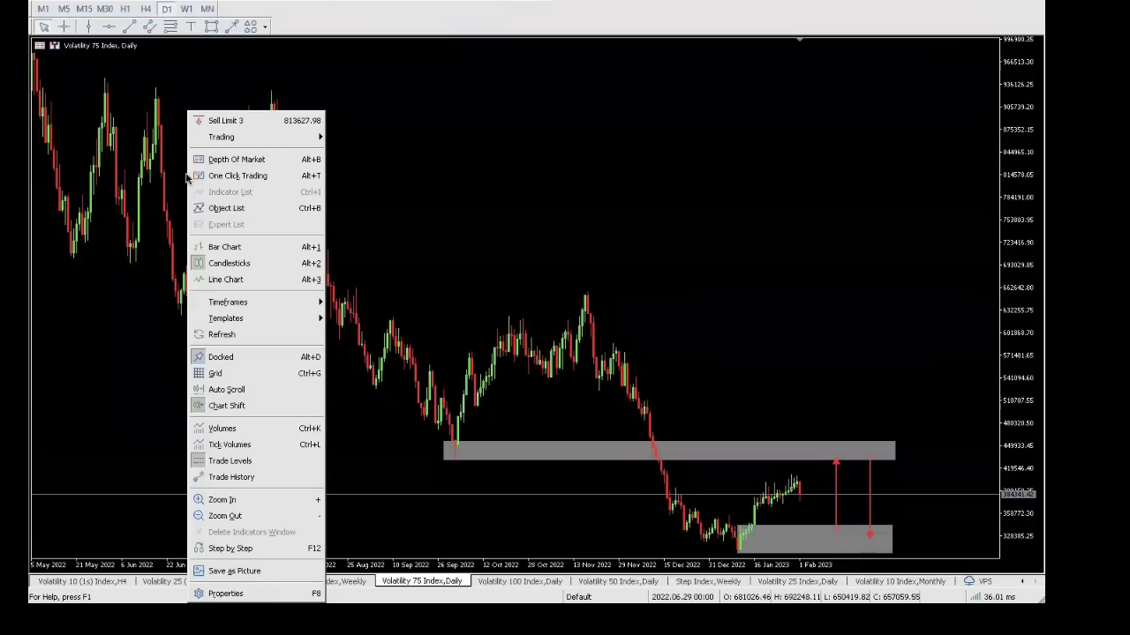
{"action": "key", "text": "Escape"}
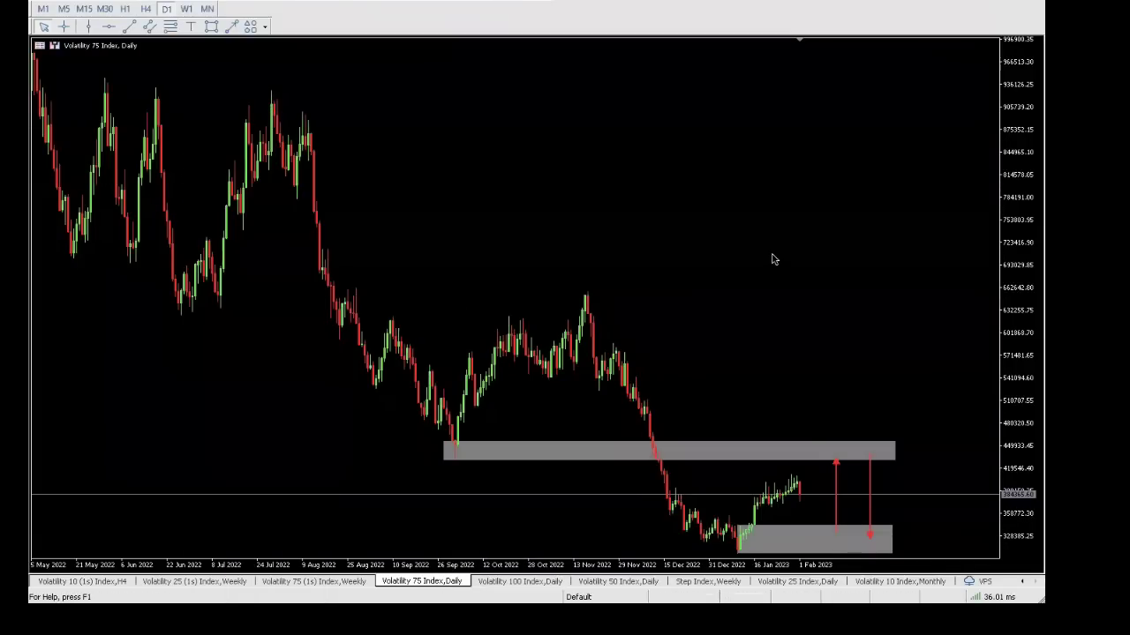
{"action": "key", "text": "Delete"}
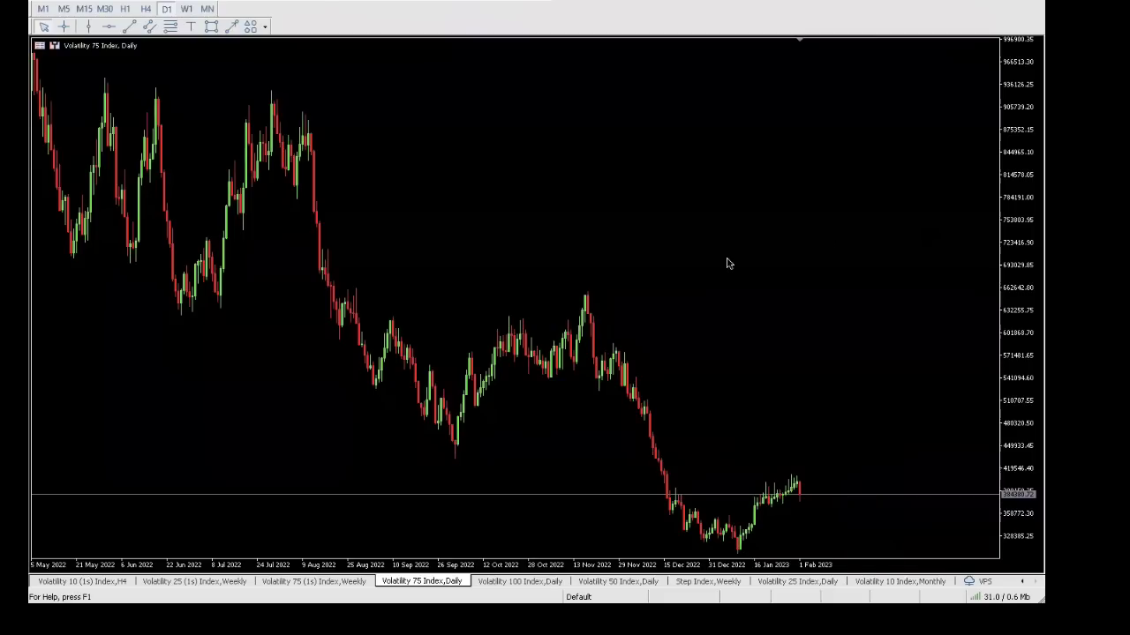
Step: Switch the chart to the monthly timeframe, zoom in and compress the price scale
{"action": "left_click", "coordinate": [207, 9]}
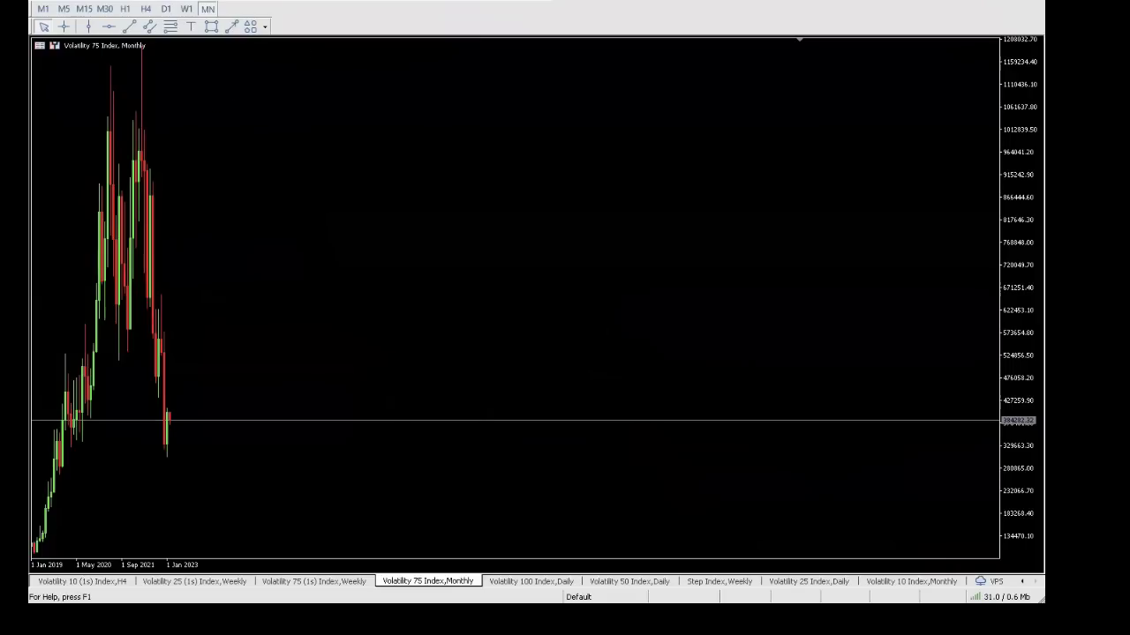
{"action": "key", "text": "plus"}
{"action": "key", "text": "plus"}
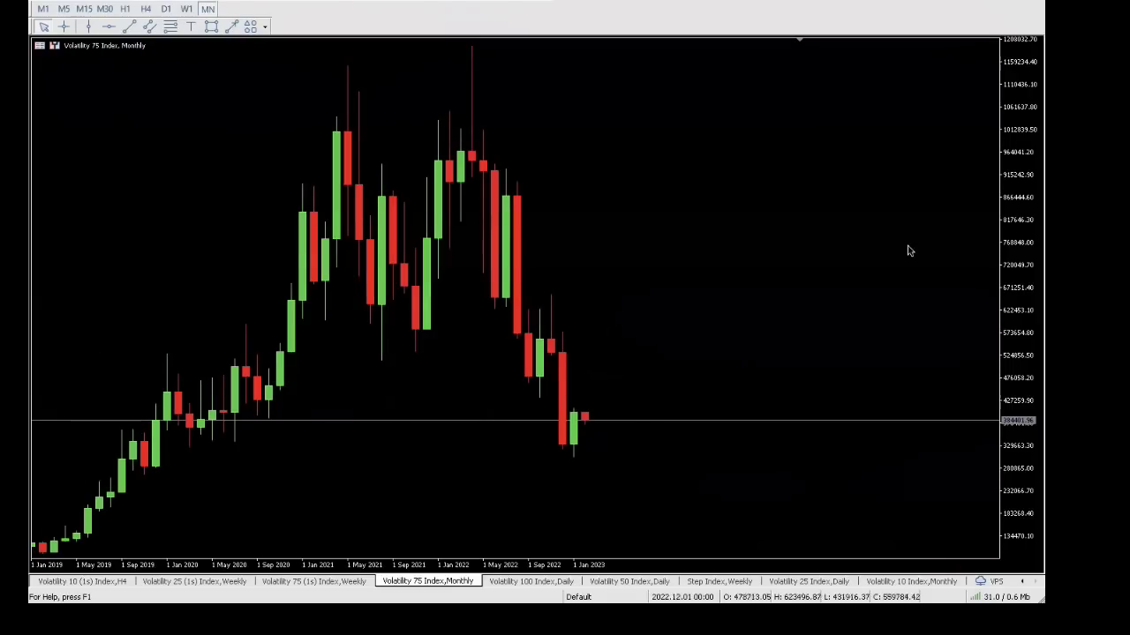
{"action": "left_click_drag", "start_coordinate": [1026, 223], "coordinate": [1035, 276]}
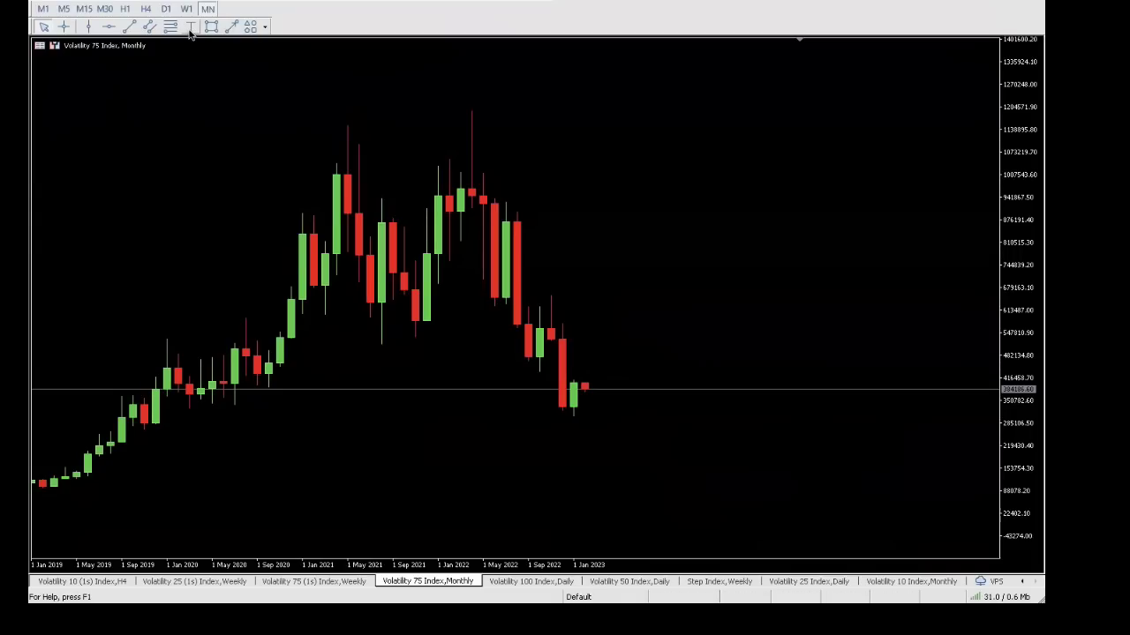
Step: Draw a red arrowed trend line down from the 2022 peak, undoing a stray freehand sketch
{"action": "left_click", "coordinate": [232, 26]}
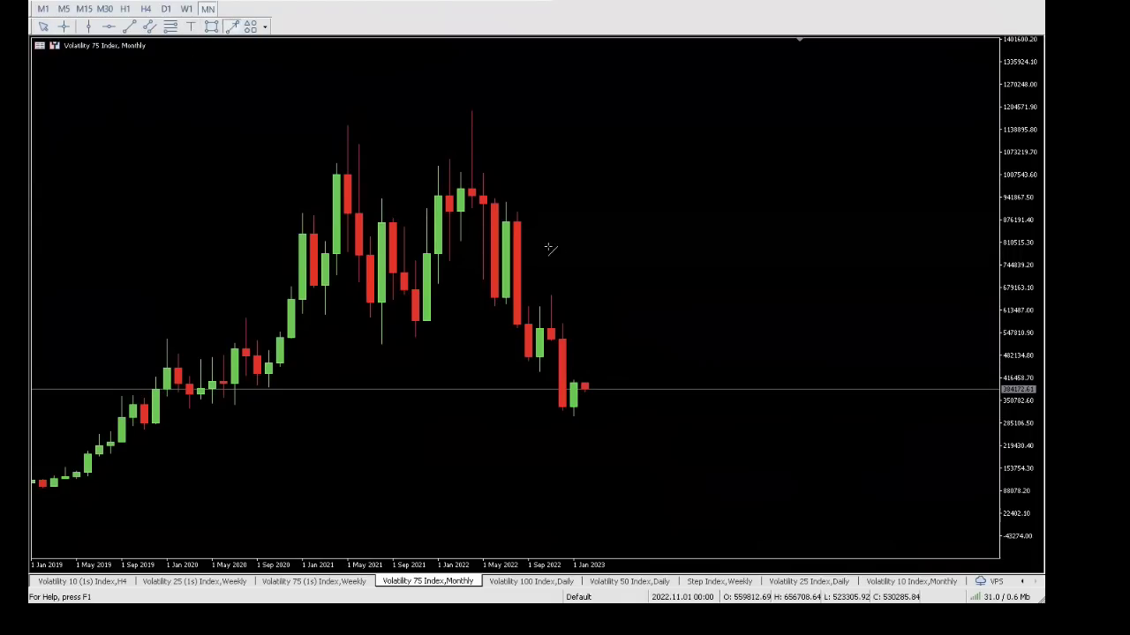
{"action": "left_click_drag", "start_coordinate": [485, 129], "coordinate": [621, 449]}
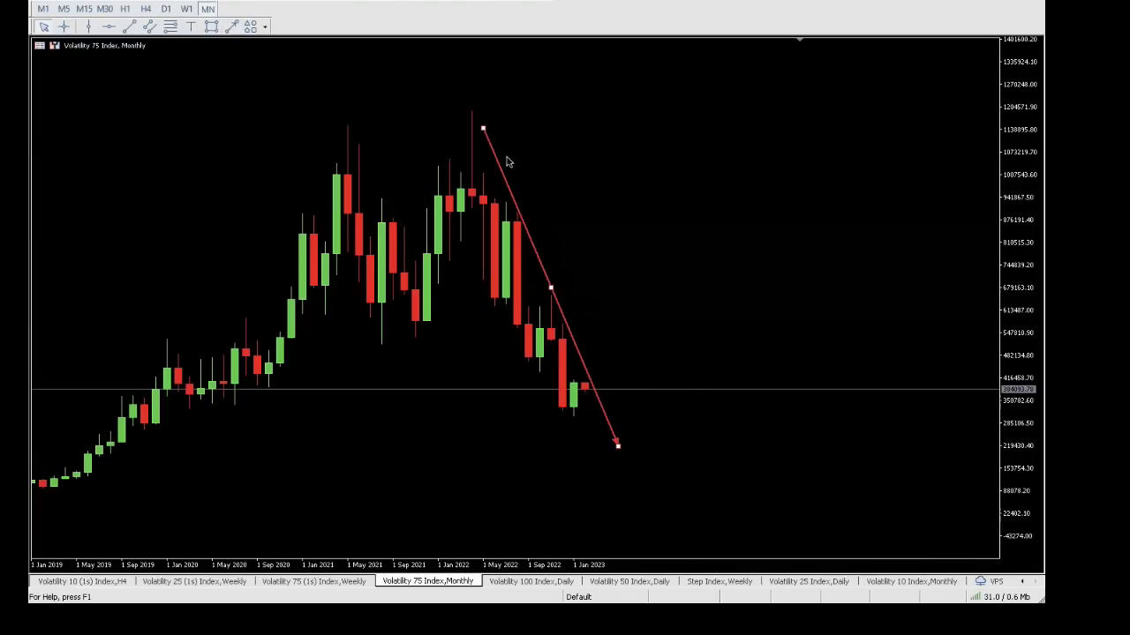
{"action": "mouse_move", "coordinate": [482, 192]}
{"action": "left_mouse_down"}
{"action": "mouse_move", "coordinate": [498, 301]}
{"action": "mouse_move", "coordinate": [510, 237]}
{"action": "mouse_move", "coordinate": [522, 369]}
{"action": "mouse_move", "coordinate": [553, 304]}
{"action": "mouse_move", "coordinate": [567, 425]}
{"action": "left_mouse_up"}
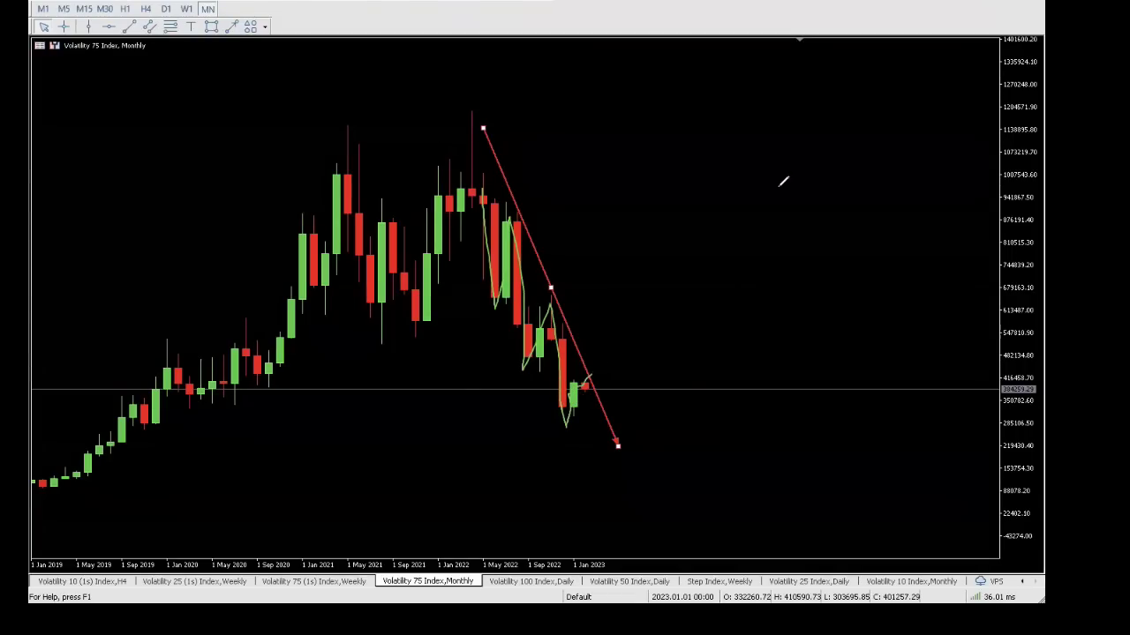
{"action": "key", "text": "ctrl+z"}
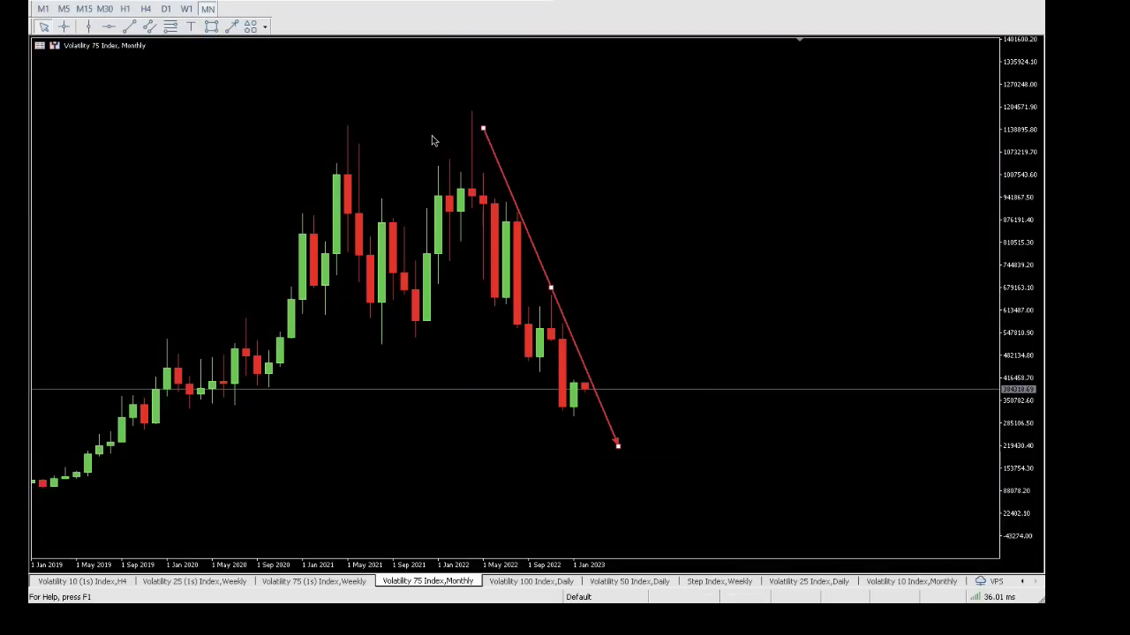
{"action": "right_click", "coordinate": [552, 291]}
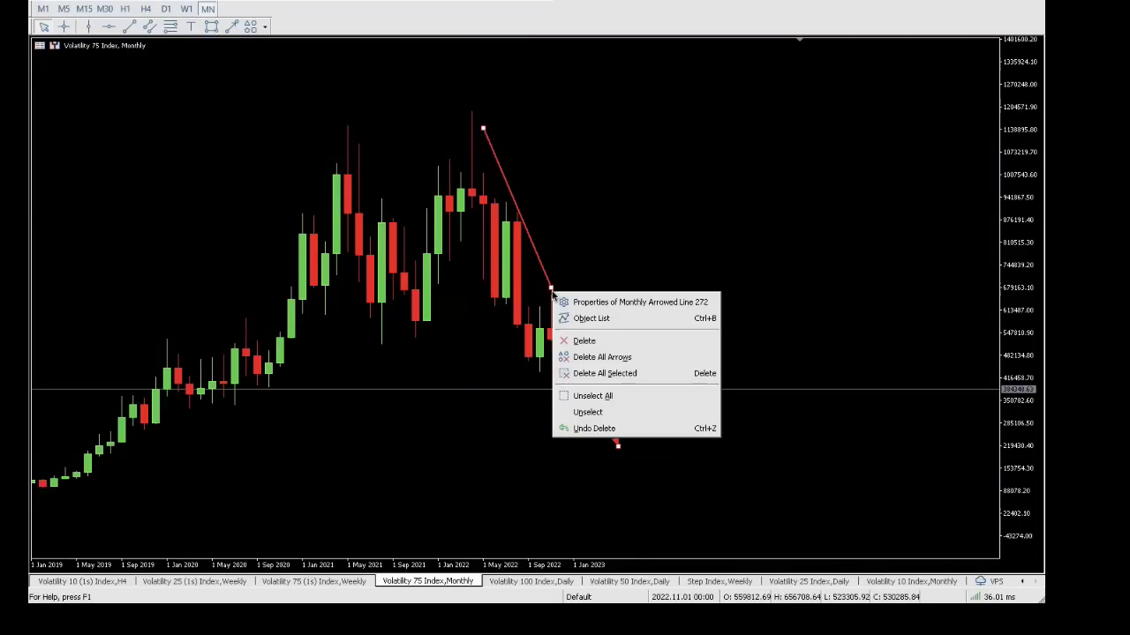
Step: Delete the red arrowed line, then sketch and undo a drop below the latest candle
{"action": "left_click", "coordinate": [583, 340]}
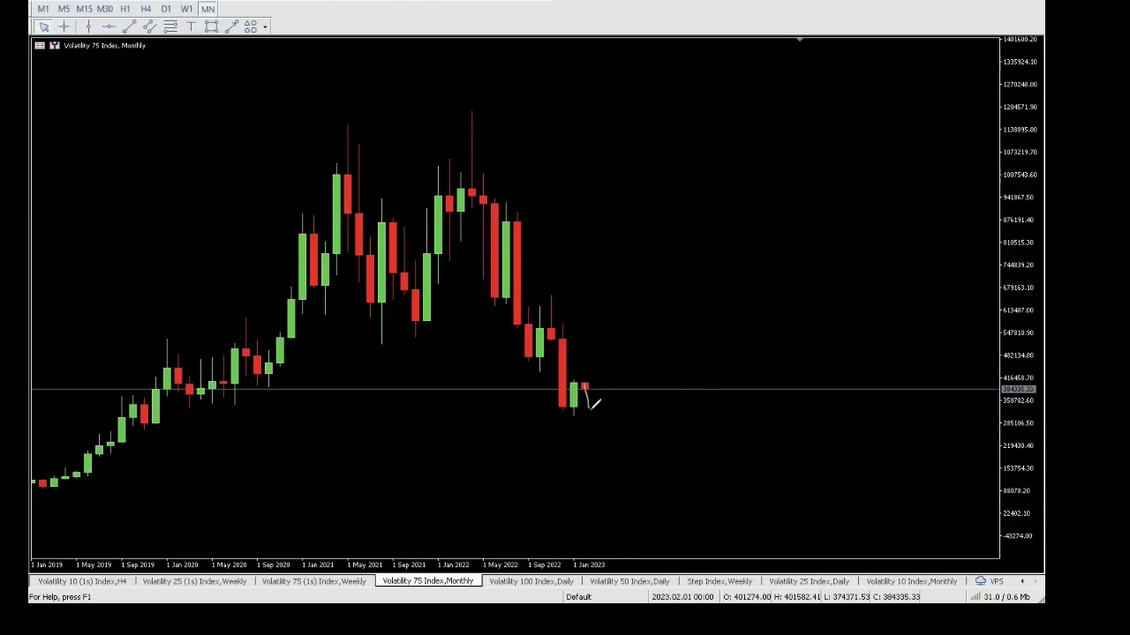
{"action": "left_click_drag", "start_coordinate": [589, 408], "coordinate": [592, 426]}
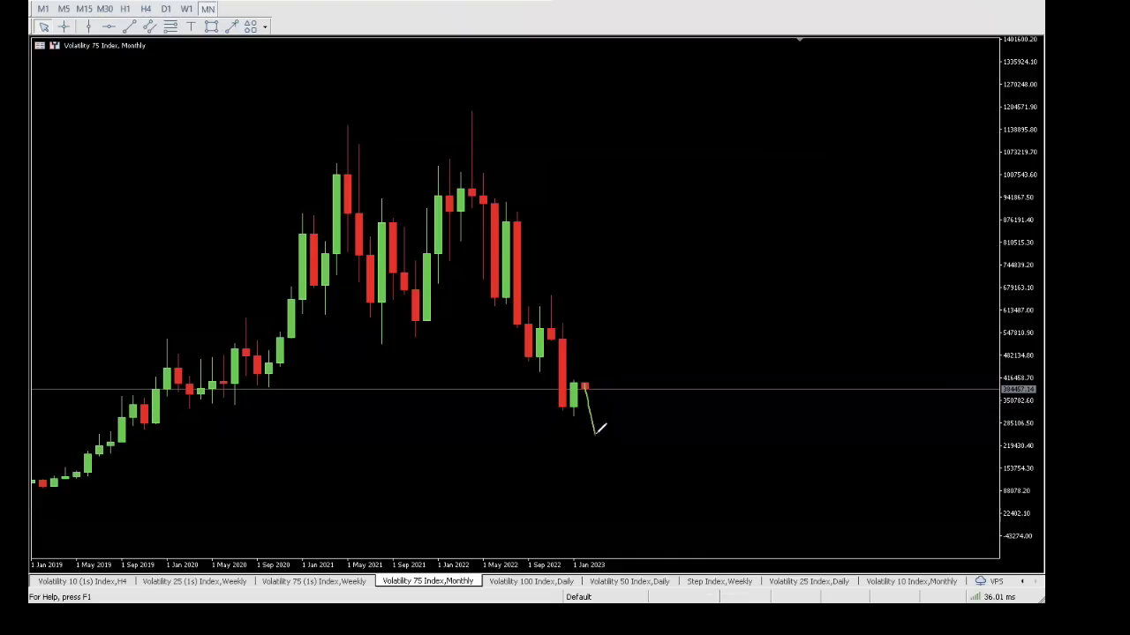
{"action": "key", "text": "ctrl+z"}
{"action": "left_click", "coordinate": [108, 26]}
Step: Add a red horizontal resistance line and draw a grey zone between the two red lines on a line chart
{"action": "left_click_drag", "start_coordinate": [476, 343], "coordinate": [506, 346]}
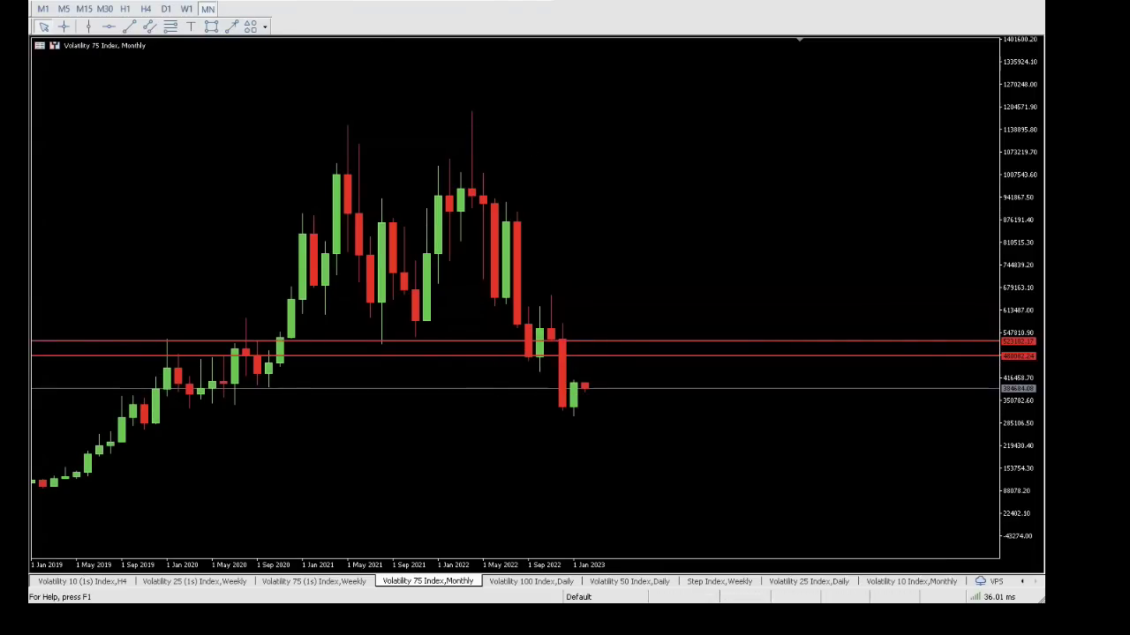
{"action": "key", "text": "alt+3"}
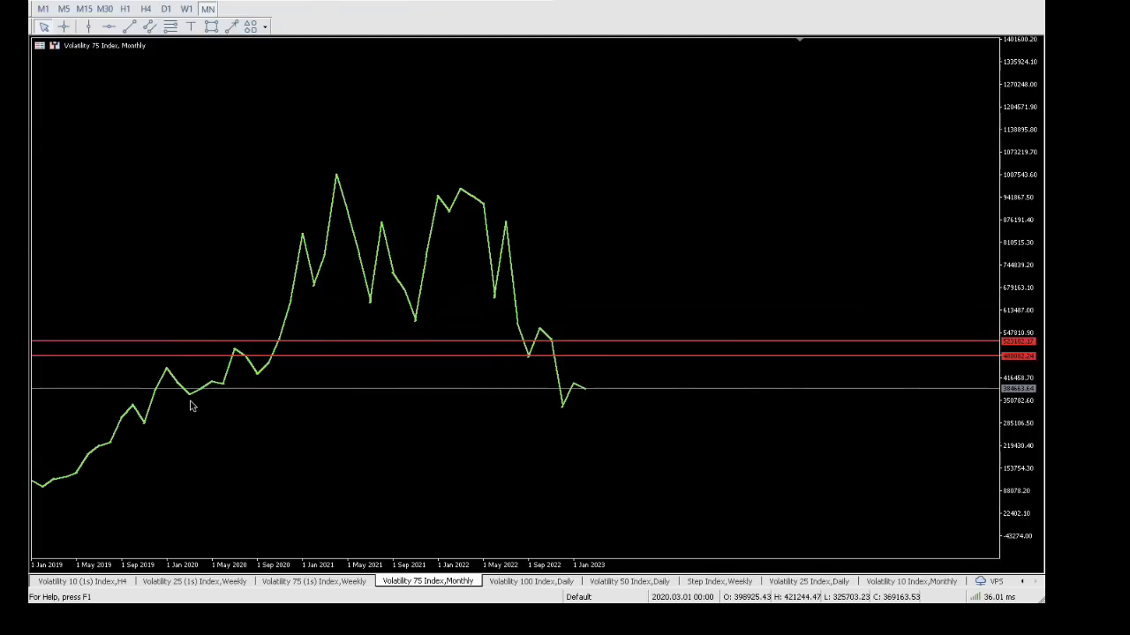
{"action": "left_click", "coordinate": [212, 27]}
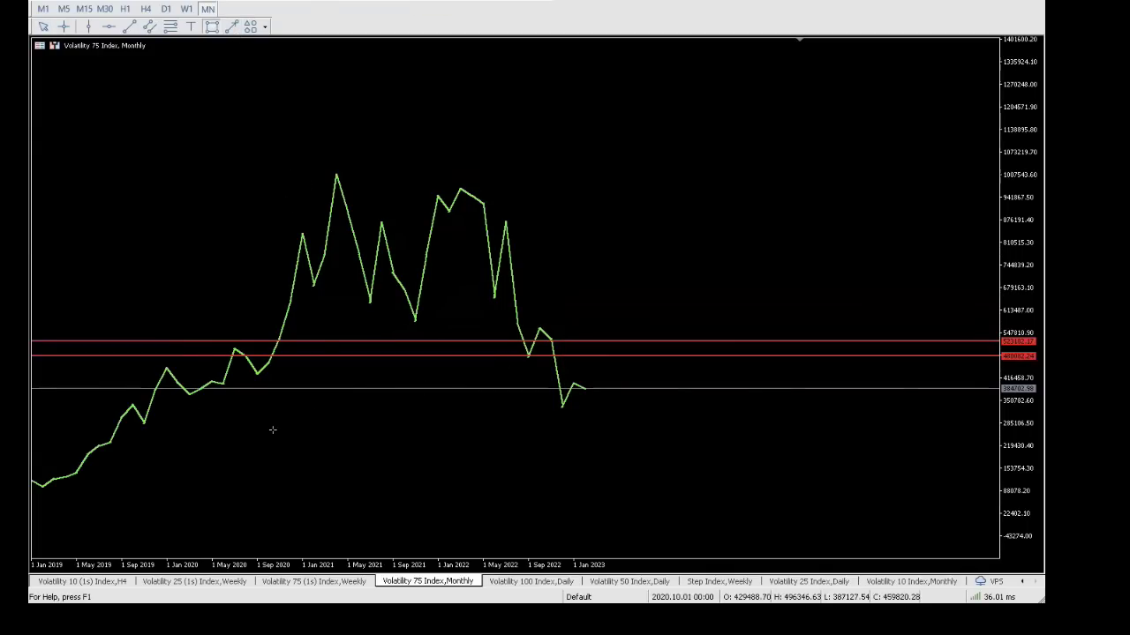
{"action": "left_click_drag", "start_coordinate": [226, 338], "coordinate": [797, 357]}
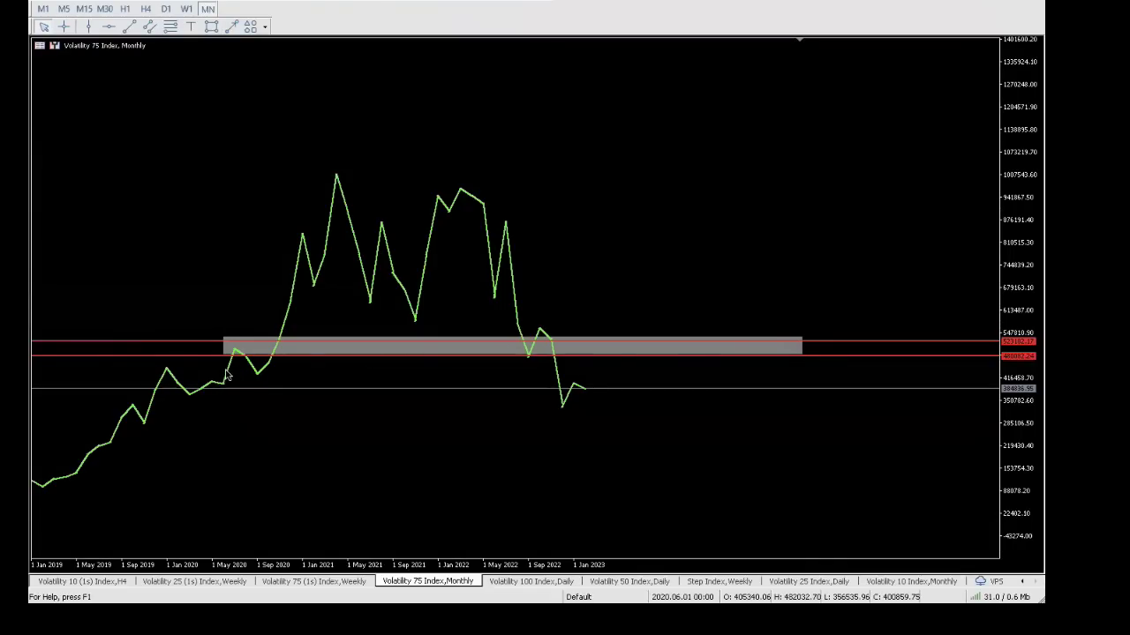
Step: Sketch and undo a rejection down from the zone, then return to candlesticks
{"action": "mouse_move", "coordinate": [255, 379]}
{"action": "mouse_move", "coordinate": [525, 353]}
{"action": "left_click_drag", "start_coordinate": [611, 344], "coordinate": [616, 401]}
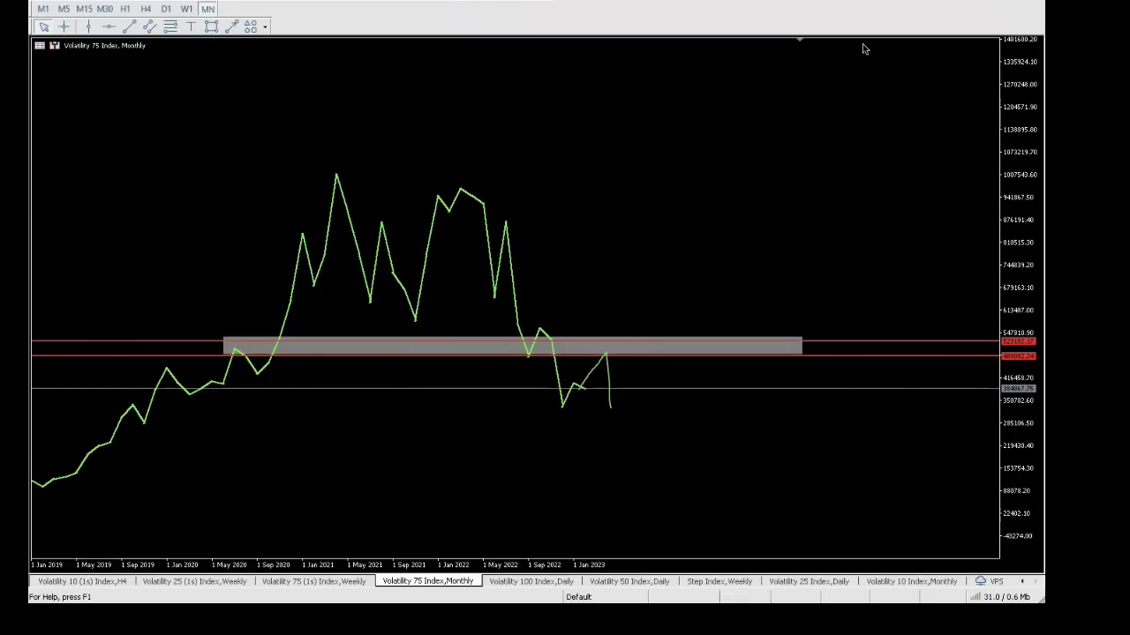
{"action": "key", "text": "ctrl+z"}
{"action": "key", "text": "alt+2"}
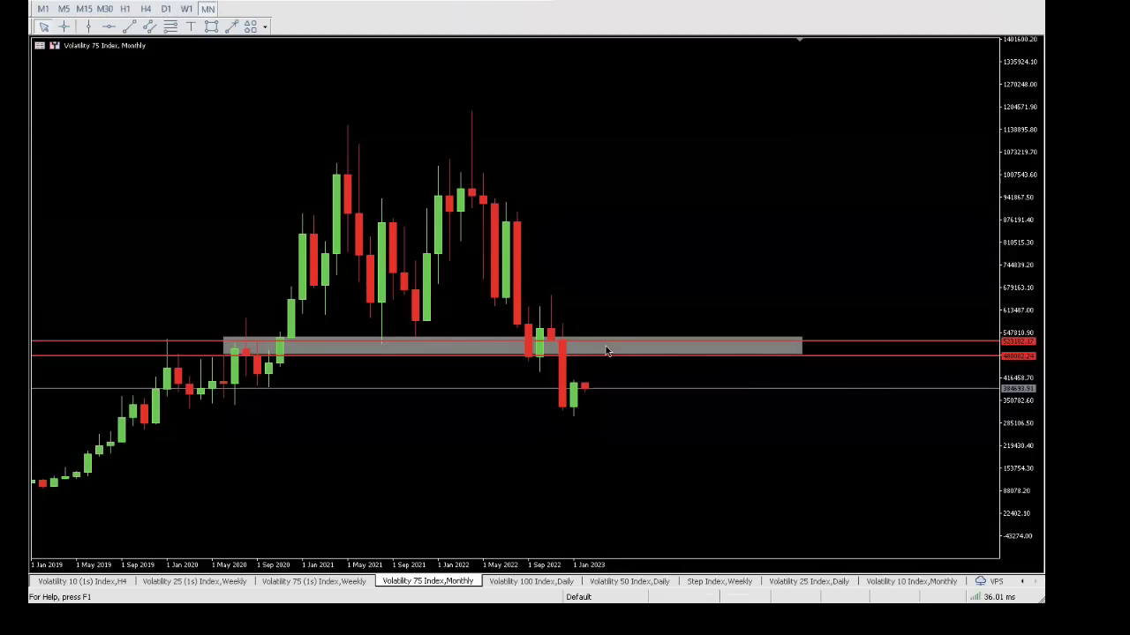
Step: Undo a downward sketch, switch to the weekly timeframe and stretch the price scale
{"action": "mouse_move", "coordinate": [608, 346]}
{"action": "left_mouse_down"}
{"action": "mouse_move", "coordinate": [607, 402]}
{"action": "mouse_move", "coordinate": [615, 388]}
{"action": "left_mouse_up"}
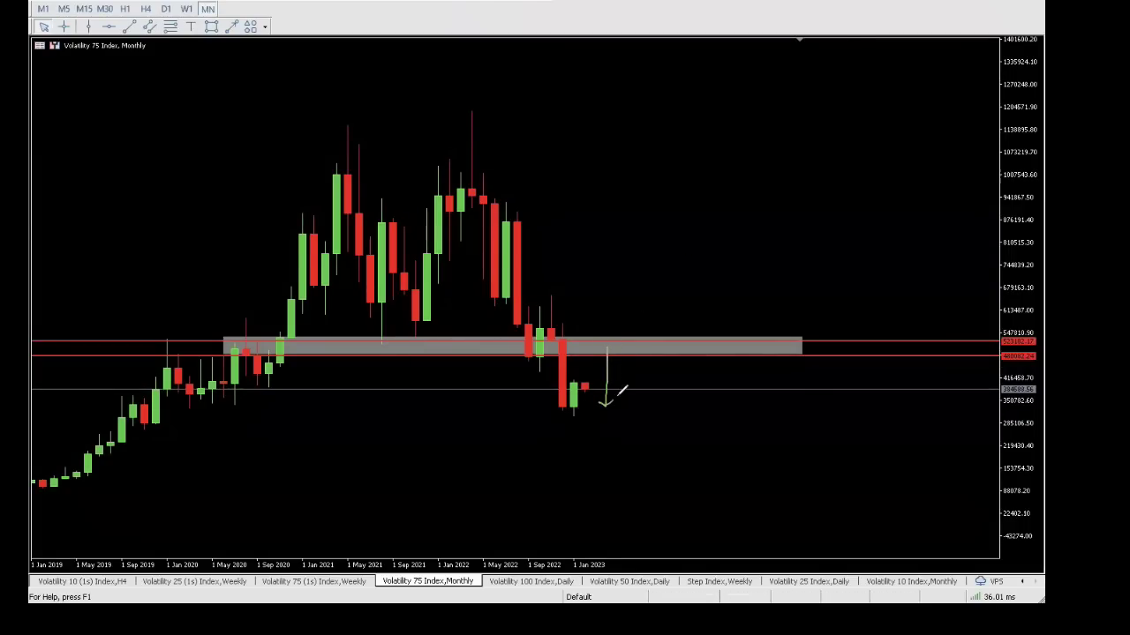
{"action": "key", "text": "ctrl+z"}
{"action": "left_click", "coordinate": [187, 9]}
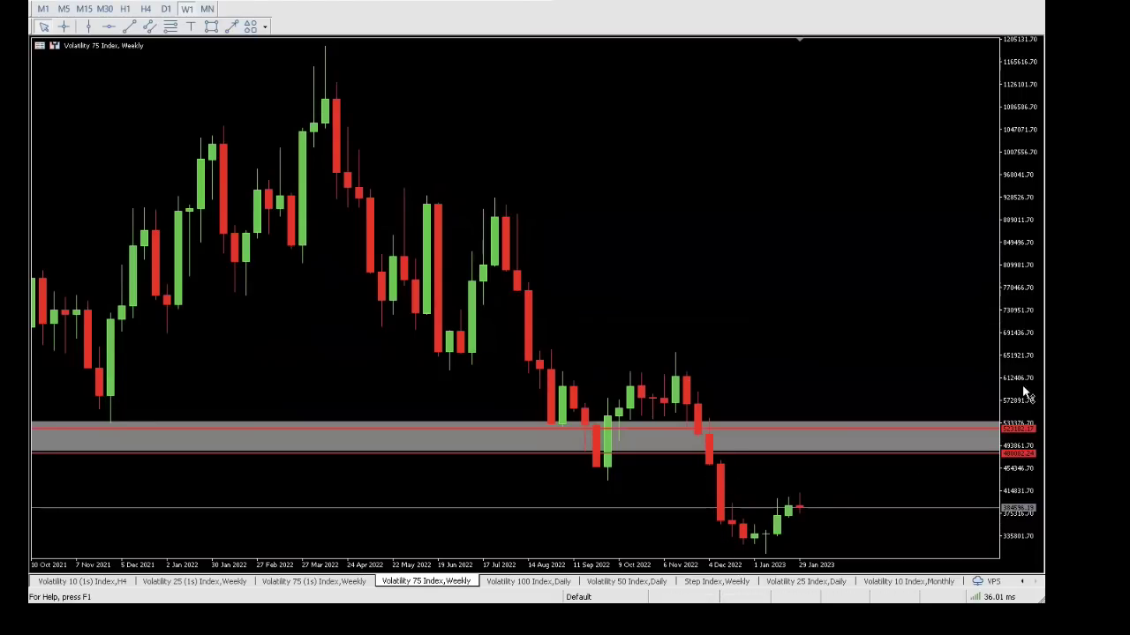
{"action": "left_click_drag", "start_coordinate": [1027, 319], "coordinate": [1025, 357]}
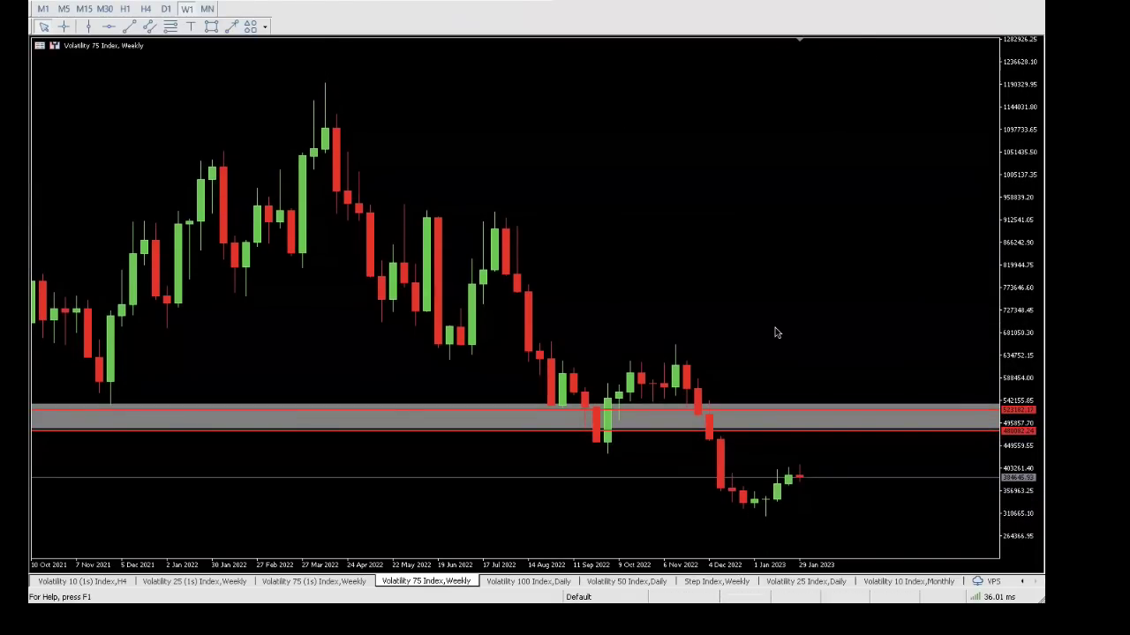
Step: Trace the rise into the grey zone and the decline from the March 2022 high, then erase the tracings
{"action": "mouse_move", "coordinate": [764, 514]}
{"action": "left_mouse_down"}
{"action": "mouse_move", "coordinate": [777, 477]}
{"action": "mouse_move", "coordinate": [799, 479]}
{"action": "mouse_move", "coordinate": [850, 430]}
{"action": "left_mouse_up"}
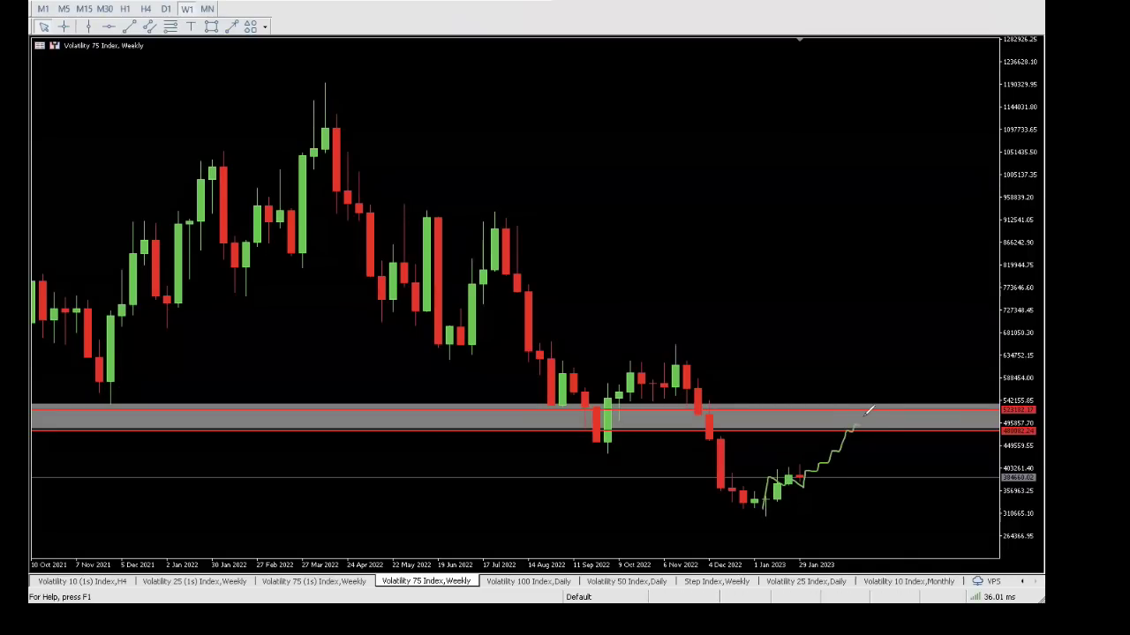
{"action": "left_click_drag", "start_coordinate": [691, 368], "coordinate": [746, 501]}
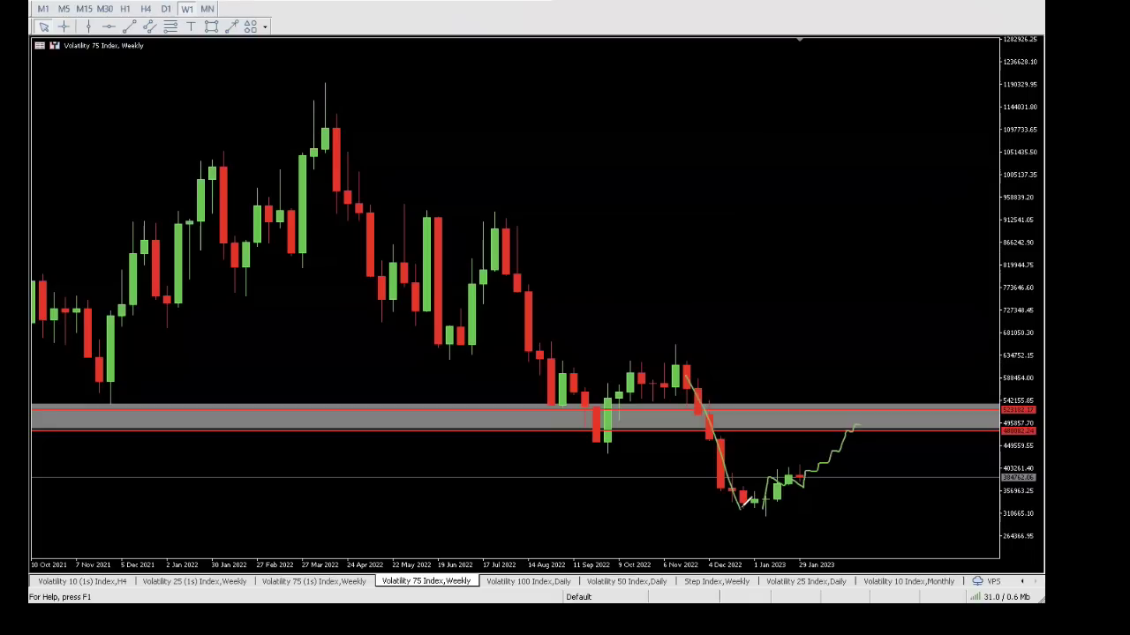
{"action": "key", "text": "e"}
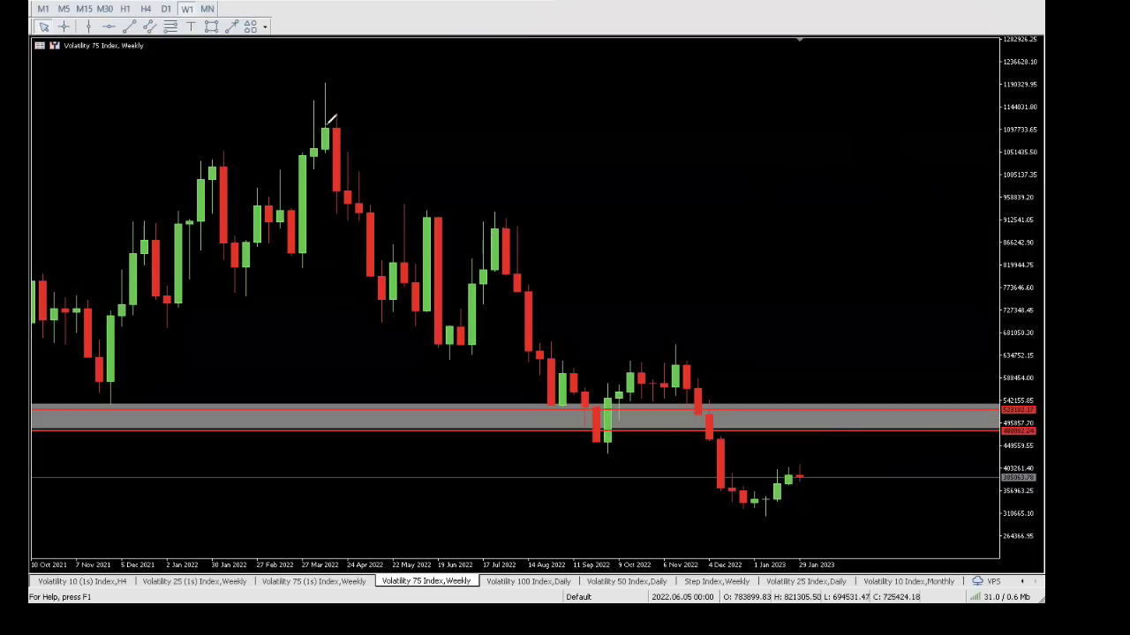
{"action": "left_click_drag", "start_coordinate": [326, 129], "coordinate": [386, 287]}
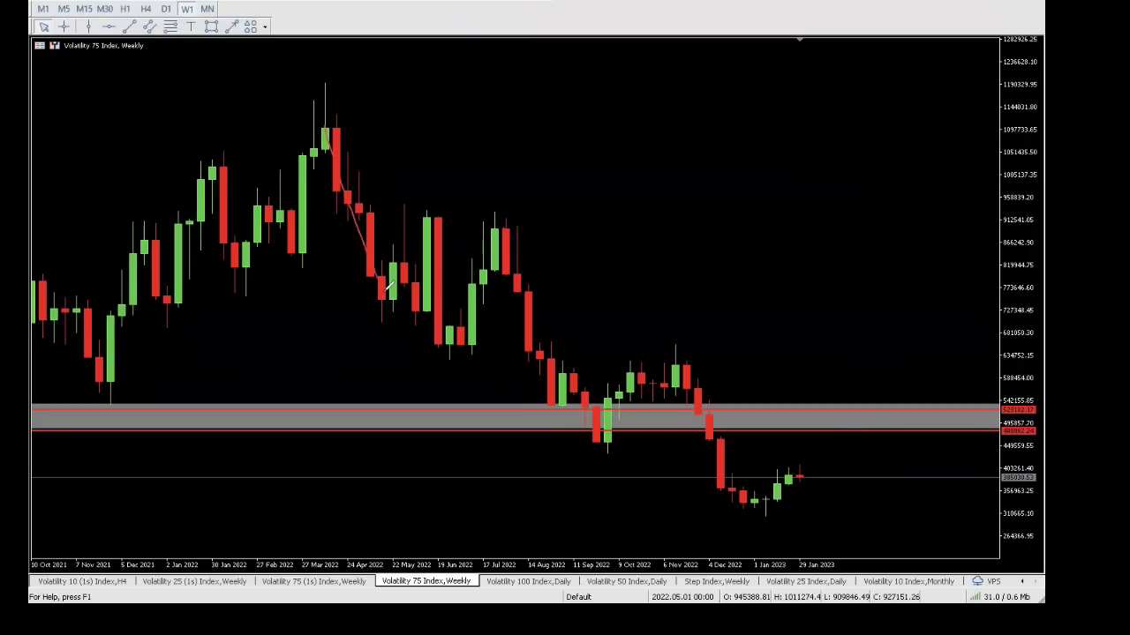
{"action": "mouse_move", "coordinate": [388, 285]}
{"action": "left_mouse_down"}
{"action": "mouse_move", "coordinate": [409, 212]}
{"action": "mouse_move", "coordinate": [434, 192]}
{"action": "mouse_move", "coordinate": [510, 212]}
{"action": "mouse_move", "coordinate": [554, 369]}
{"action": "mouse_move", "coordinate": [582, 412]}
{"action": "mouse_move", "coordinate": [709, 354]}
{"action": "mouse_move", "coordinate": [755, 503]}
{"action": "mouse_move", "coordinate": [858, 411]}
{"action": "left_mouse_up"}
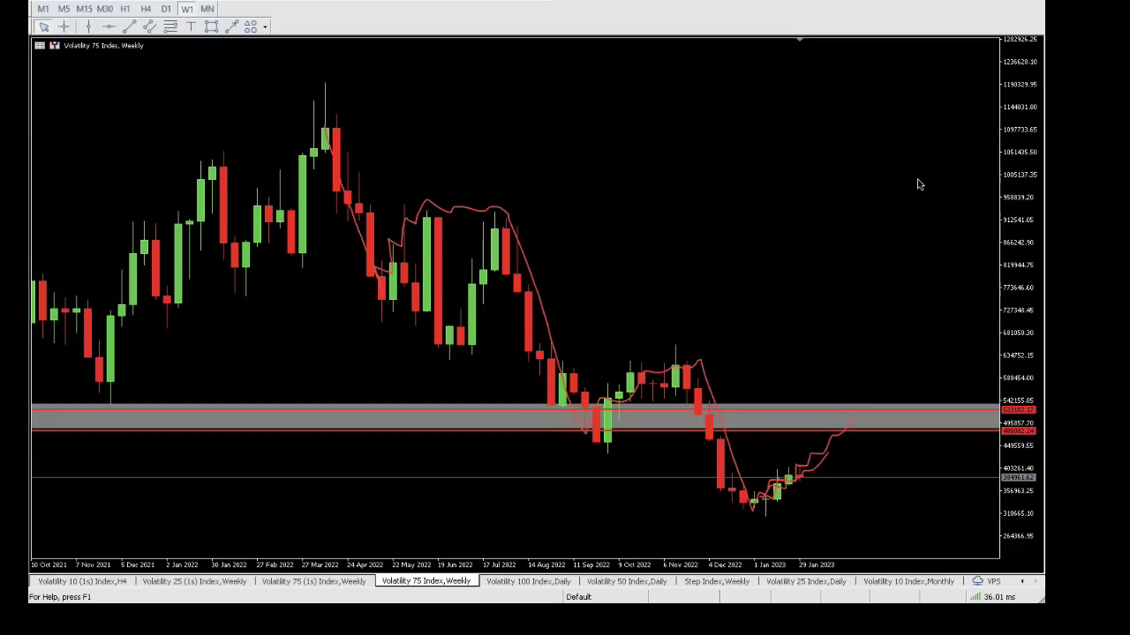
{"action": "key", "text": "ctrl+z"}
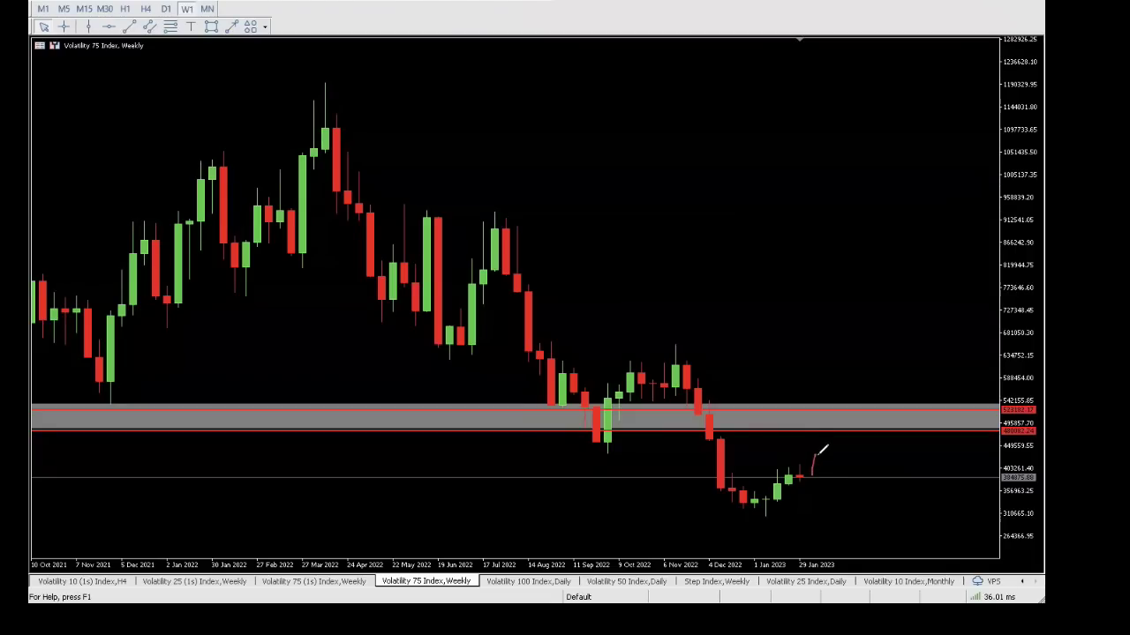
Step: Sketch and erase a zigzag rise from the latest candles, then select the Rectangle tool
{"action": "mouse_move", "coordinate": [830, 458]}
{"action": "left_mouse_down"}
{"action": "mouse_move", "coordinate": [833, 436]}
{"action": "mouse_move", "coordinate": [846, 448]}
{"action": "mouse_move", "coordinate": [841, 435]}
{"action": "left_mouse_up"}
{"action": "key", "text": "e"}
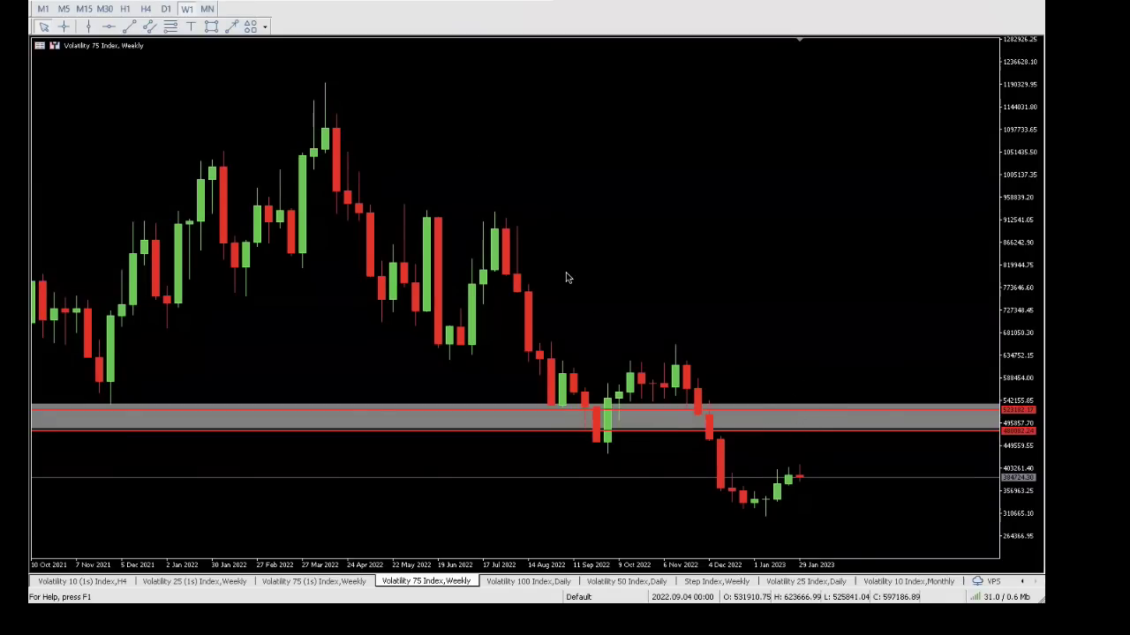
{"action": "left_click", "coordinate": [212, 28]}
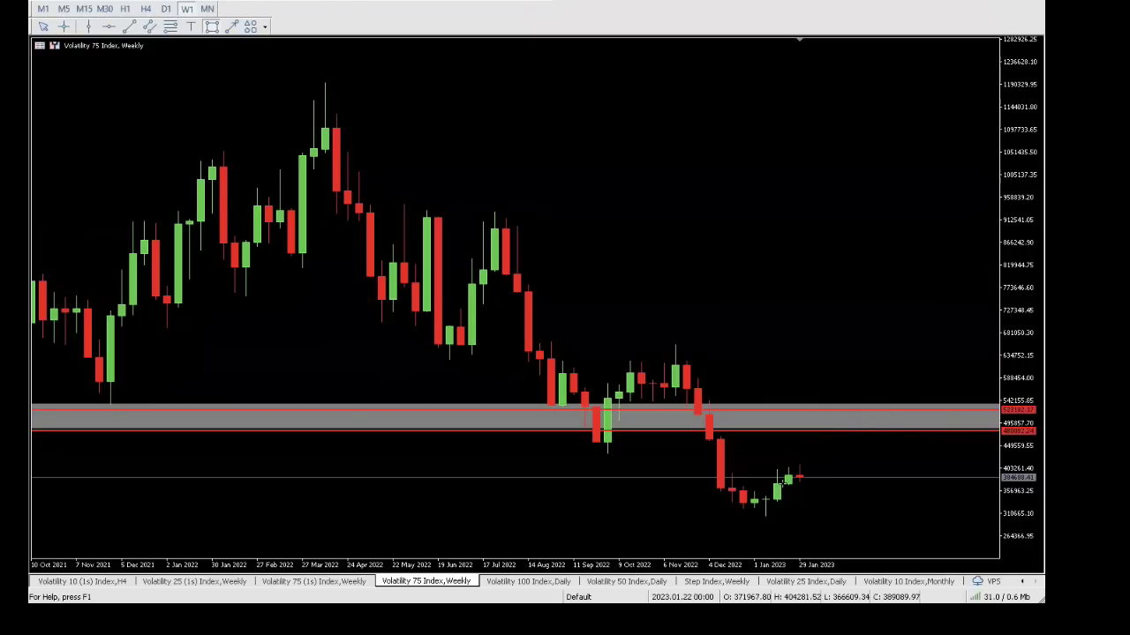
Step: Draw a grey zone under the January 2023 lows and delete a stray angled trend line
{"action": "mouse_move", "coordinate": [765, 498]}
{"action": "left_mouse_down"}
{"action": "mouse_move", "coordinate": [797, 519]}
{"action": "mouse_move", "coordinate": [867, 513]}
{"action": "left_mouse_up"}
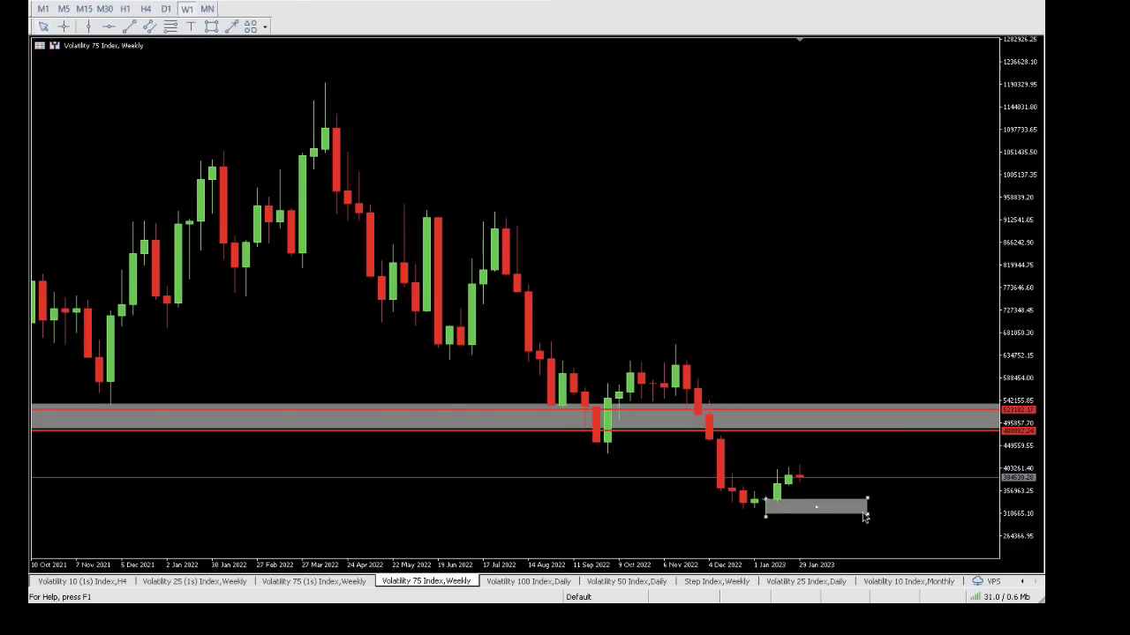
{"action": "left_click", "coordinate": [233, 28]}
{"action": "left_click_drag", "start_coordinate": [831, 505], "coordinate": [845, 421]}
{"action": "right_click", "coordinate": [839, 462]}
{"action": "left_click", "coordinate": [870, 503]}
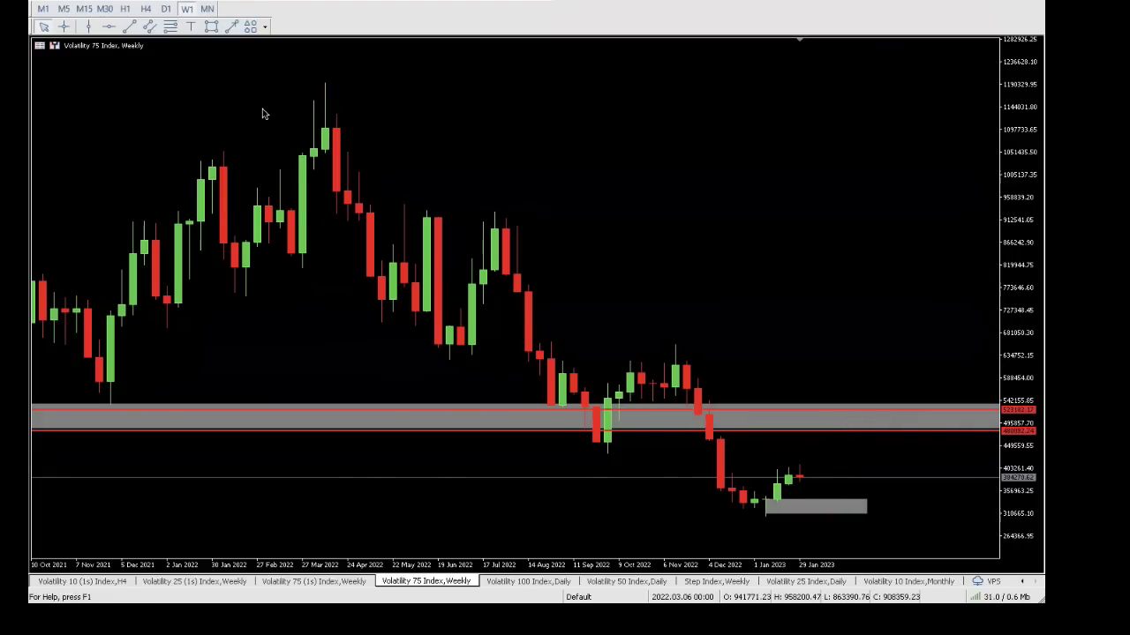
Step: Switch to the daily chart zoomed out, extend the lower grey zone left, and sketch red price paths
{"action": "left_click", "coordinate": [166, 9]}
{"action": "left_click", "coordinate": [508, 0]}
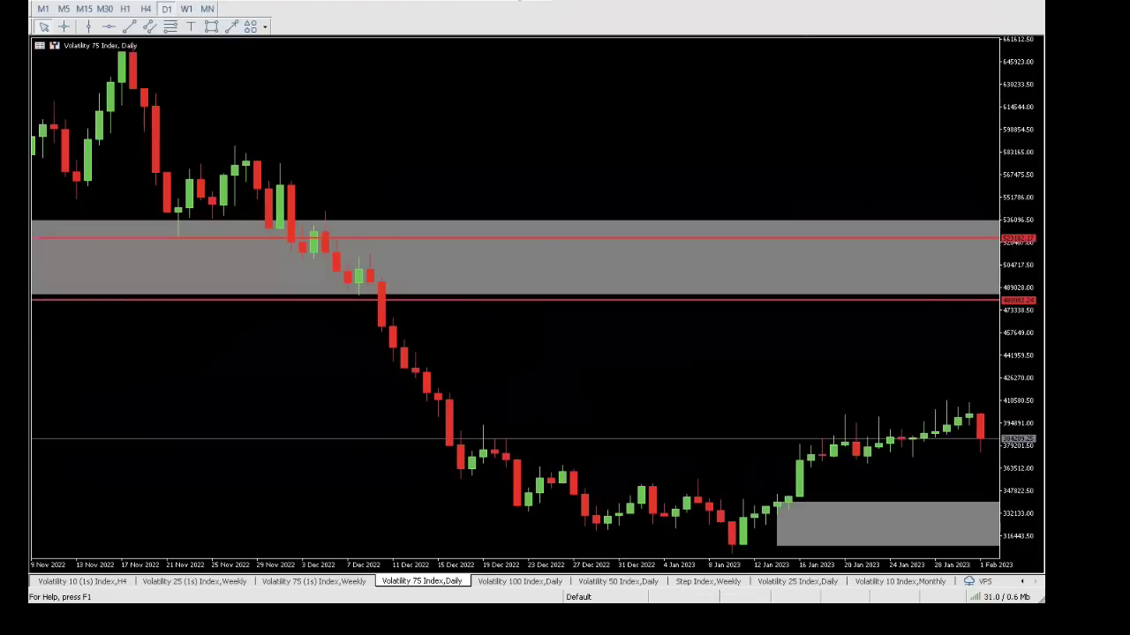
{"action": "left_click", "coordinate": [459, 3]}
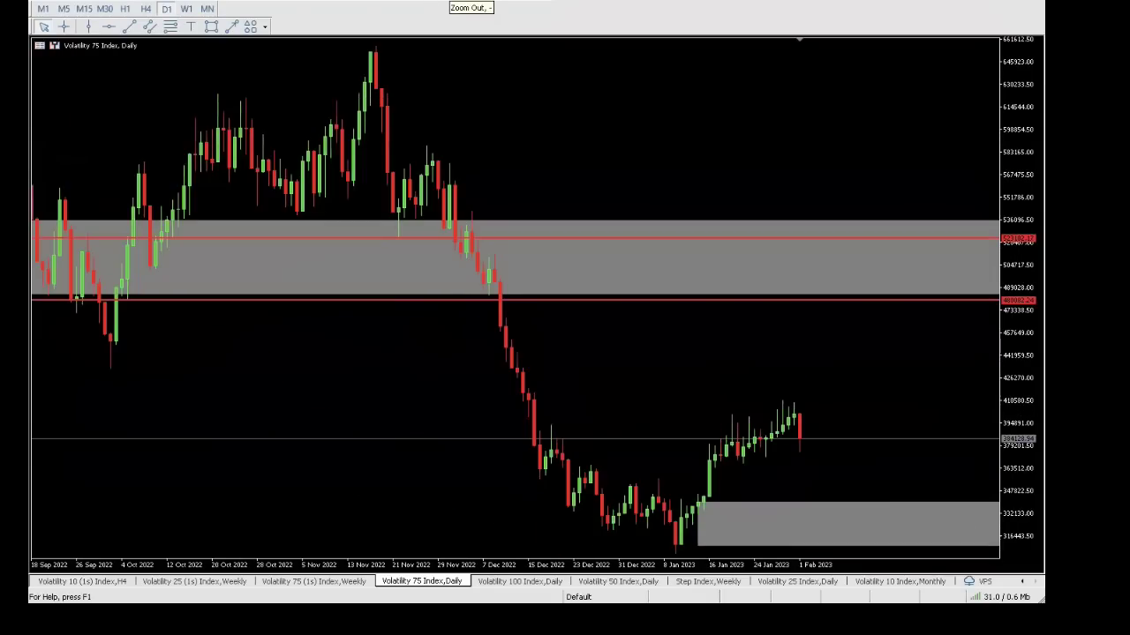
{"action": "left_click_drag", "start_coordinate": [1032, 329], "coordinate": [1013, 353]}
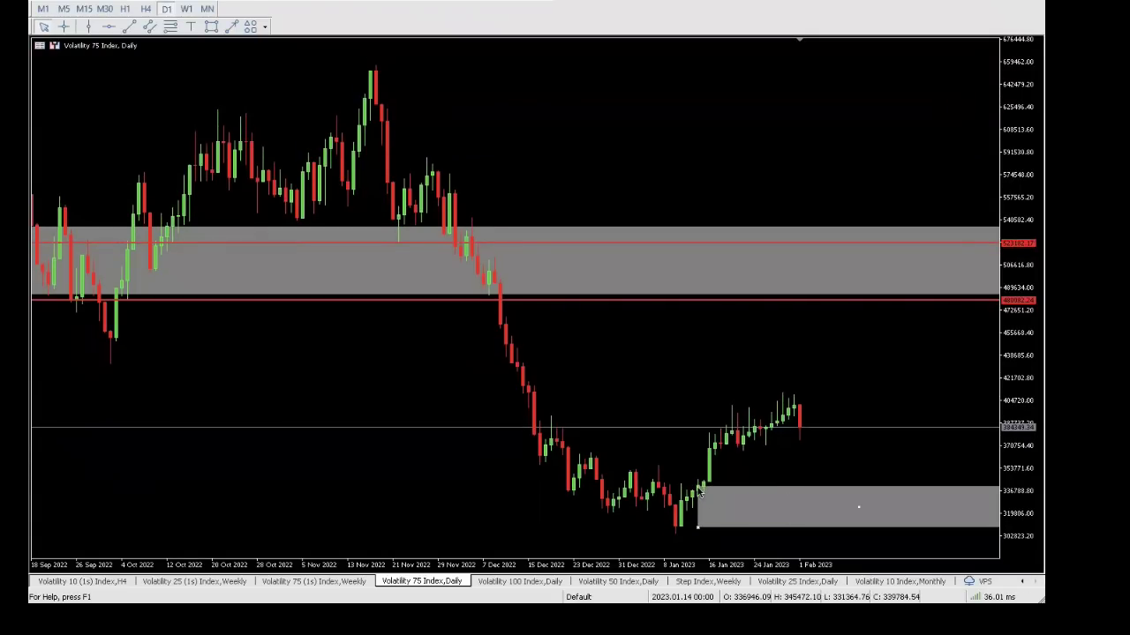
{"action": "left_click_drag", "start_coordinate": [698, 487], "coordinate": [669, 484]}
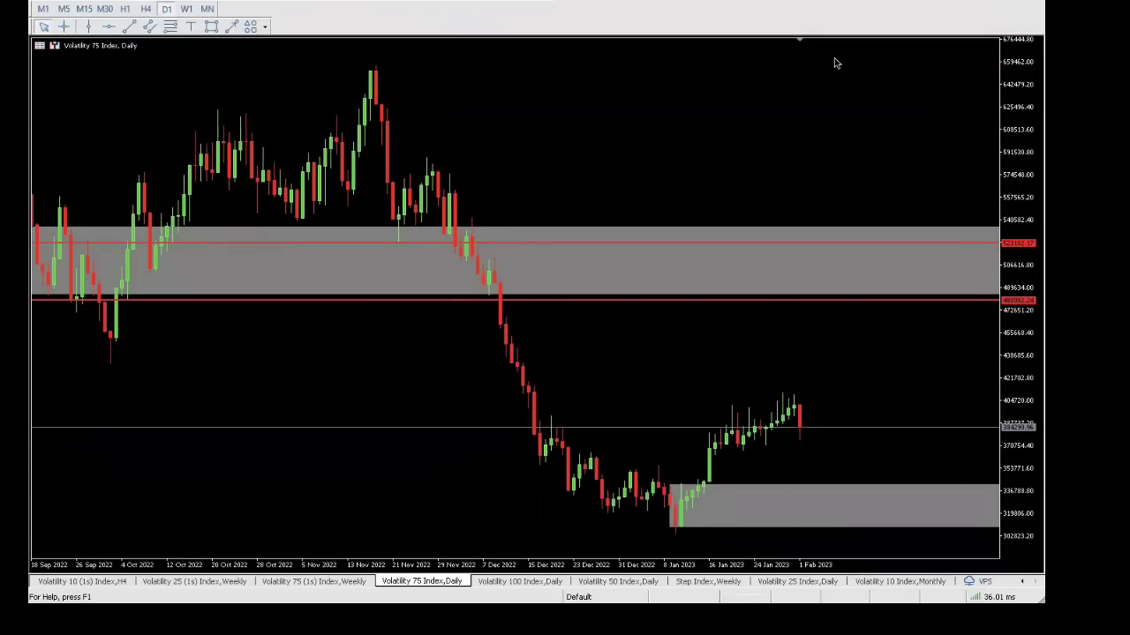
{"action": "mouse_move", "coordinate": [464, 309]}
{"action": "left_mouse_down"}
{"action": "mouse_move", "coordinate": [515, 447]}
{"action": "mouse_move", "coordinate": [565, 413]}
{"action": "mouse_move", "coordinate": [591, 463]}
{"action": "mouse_move", "coordinate": [681, 498]}
{"action": "left_mouse_up"}
{"action": "mouse_move", "coordinate": [596, 466]}
{"action": "left_mouse_down"}
{"action": "mouse_move", "coordinate": [757, 466]}
{"action": "mouse_move", "coordinate": [751, 398]}
{"action": "mouse_move", "coordinate": [786, 475]}
{"action": "mouse_move", "coordinate": [803, 331]}
{"action": "mouse_move", "coordinate": [850, 408]}
{"action": "mouse_move", "coordinate": [856, 307]}
{"action": "mouse_move", "coordinate": [916, 383]}
{"action": "mouse_move", "coordinate": [930, 262]}
{"action": "left_mouse_up"}
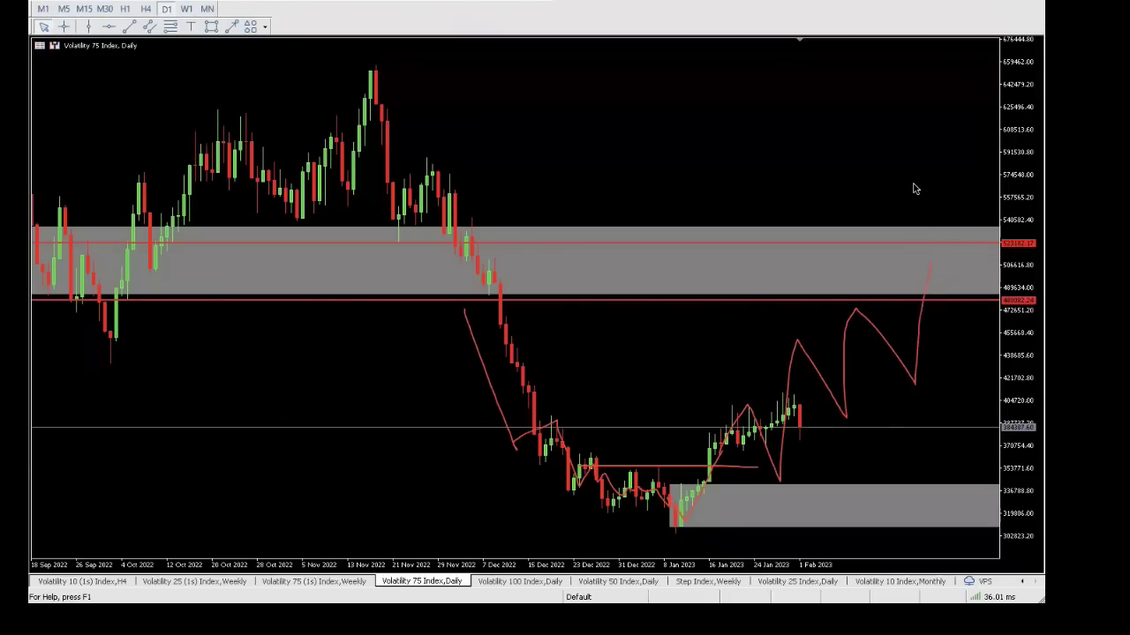
Step: Clear the sketches, then draw red strokes from the December lows and undo the last one
{"action": "key", "text": "Escape"}
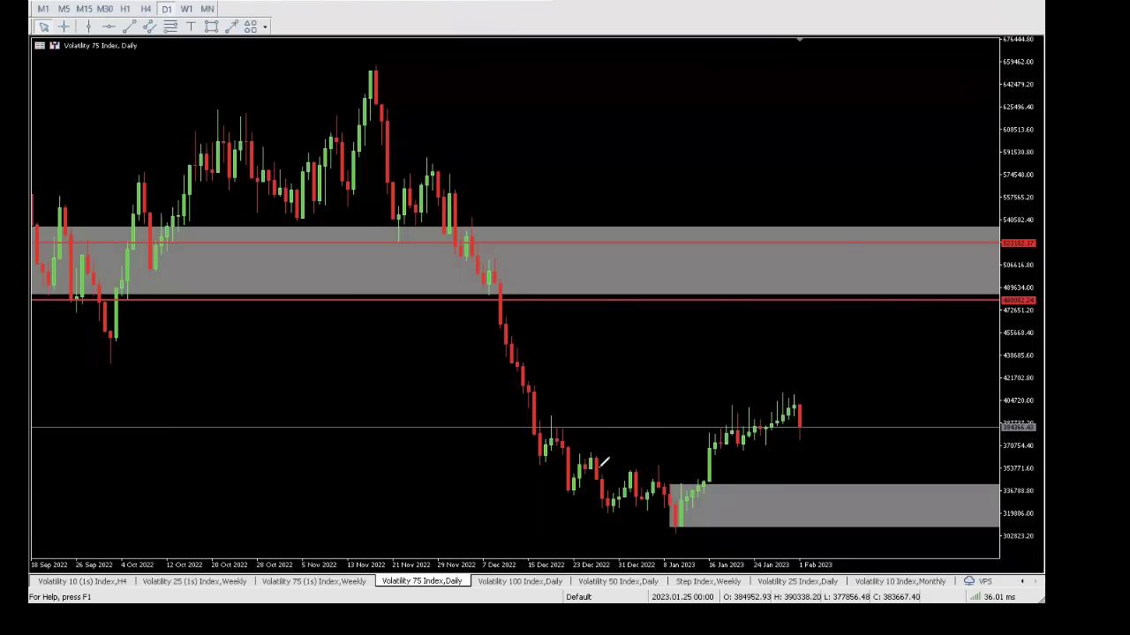
{"action": "left_click_drag", "start_coordinate": [599, 468], "coordinate": [769, 456]}
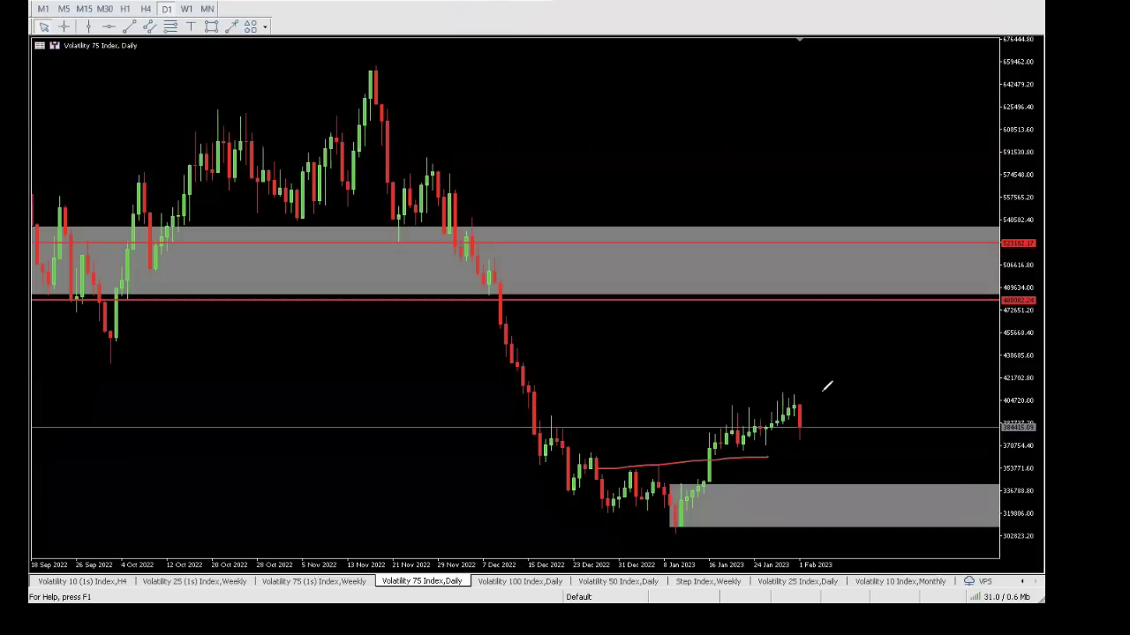
{"action": "mouse_move", "coordinate": [822, 392]}
{"action": "left_mouse_down"}
{"action": "mouse_move", "coordinate": [831, 348]}
{"action": "mouse_move", "coordinate": [849, 378]}
{"action": "mouse_move", "coordinate": [858, 321]}
{"action": "mouse_move", "coordinate": [882, 373]}
{"action": "mouse_move", "coordinate": [902, 363]}
{"action": "mouse_move", "coordinate": [891, 382]}
{"action": "left_mouse_up"}
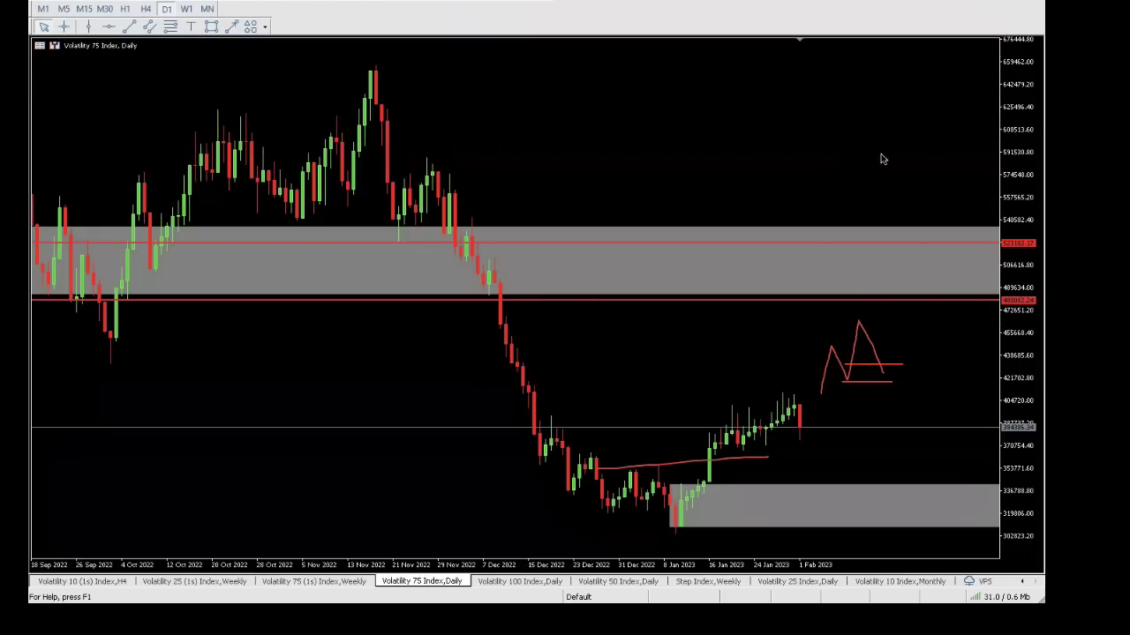
{"action": "key", "text": "ctrl+z"}
{"action": "key", "text": "ctrl+z"}
{"action": "key", "text": "ctrl+z"}
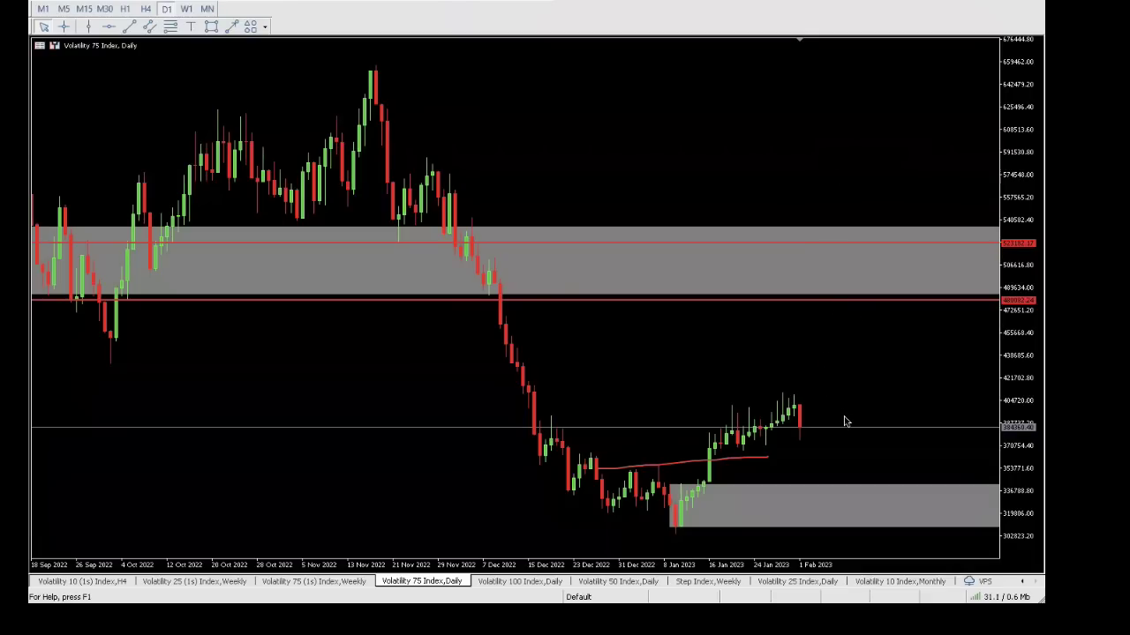
Step: Sketch a red peak-and-drop pattern with levels and a rise toward the upper zone, then erase it
{"action": "mouse_move", "coordinate": [830, 411]}
{"action": "left_mouse_down"}
{"action": "mouse_move", "coordinate": [836, 373]}
{"action": "mouse_move", "coordinate": [853, 400]}
{"action": "mouse_move", "coordinate": [864, 347]}
{"action": "mouse_move", "coordinate": [874, 355]}
{"action": "mouse_move", "coordinate": [878, 331]}
{"action": "mouse_move", "coordinate": [885, 346]}
{"action": "left_mouse_up"}
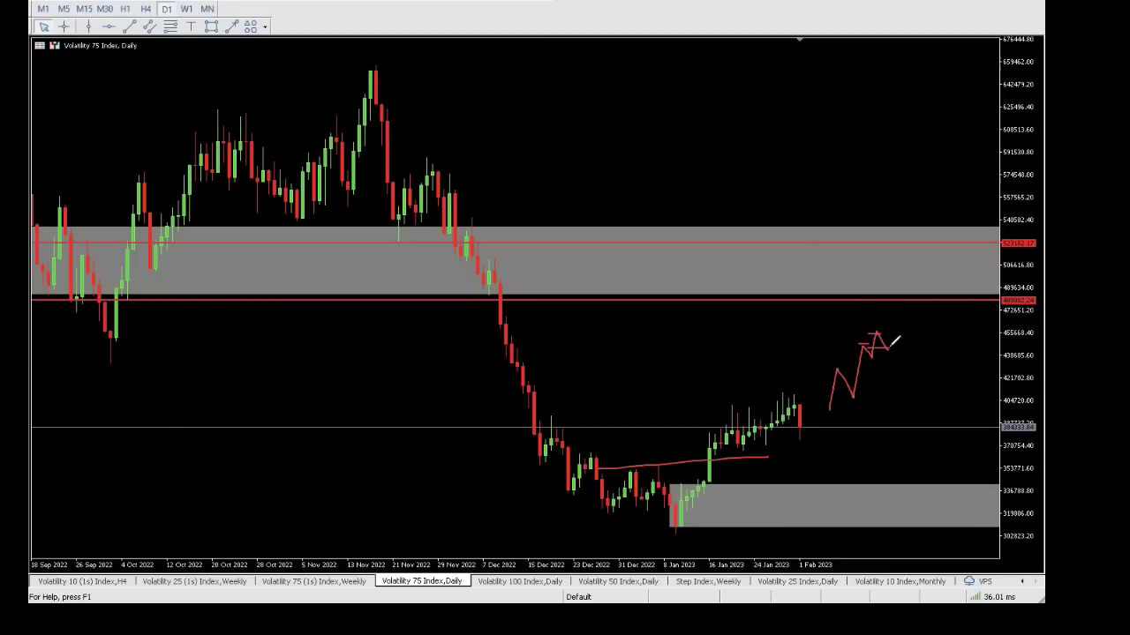
{"action": "mouse_move", "coordinate": [885, 337]}
{"action": "left_mouse_down"}
{"action": "mouse_move", "coordinate": [876, 346]}
{"action": "mouse_move", "coordinate": [897, 353]}
{"action": "left_mouse_up"}
{"action": "mouse_move", "coordinate": [886, 350]}
{"action": "left_mouse_down"}
{"action": "mouse_move", "coordinate": [896, 388]}
{"action": "mouse_move", "coordinate": [918, 388]}
{"action": "left_mouse_up"}
{"action": "left_click_drag", "start_coordinate": [850, 398], "coordinate": [931, 399]}
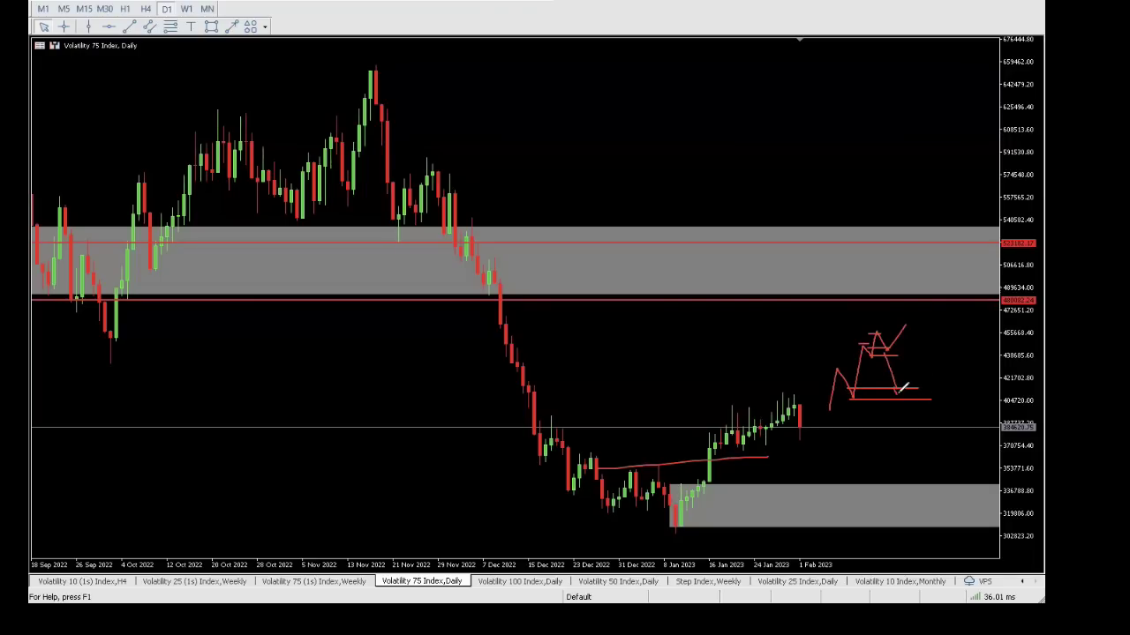
{"action": "left_click_drag", "start_coordinate": [897, 392], "coordinate": [969, 270]}
{"action": "key", "text": "e"}
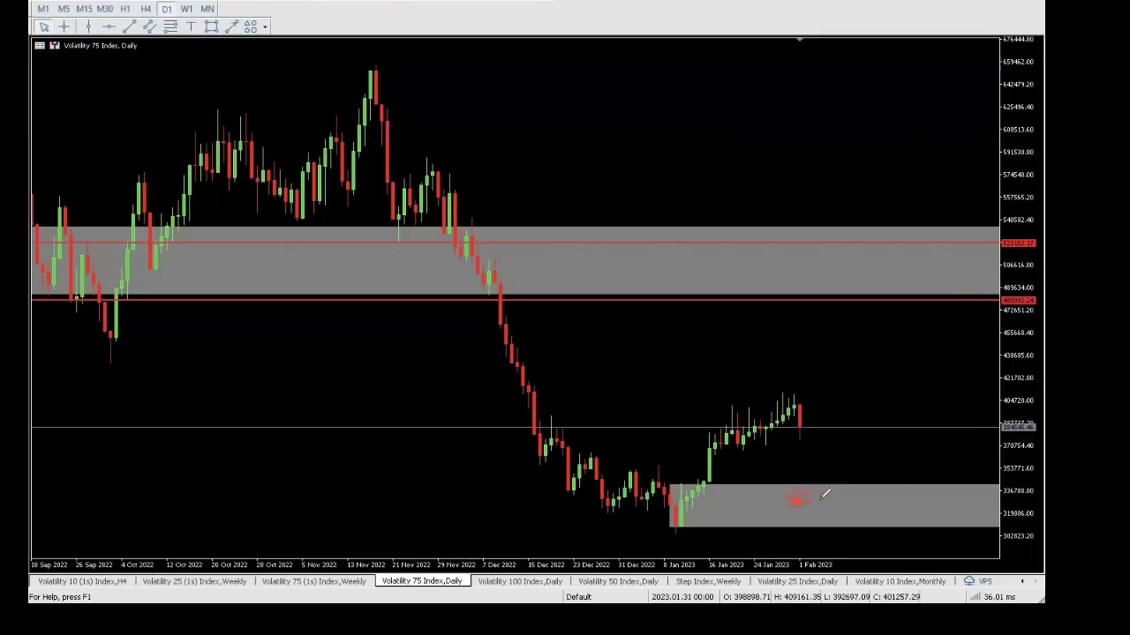
Step: Draw and erase a red line between zones, then sketch red range lines and a rising projection
{"action": "left_click_drag", "start_coordinate": [825, 503], "coordinate": [859, 225]}
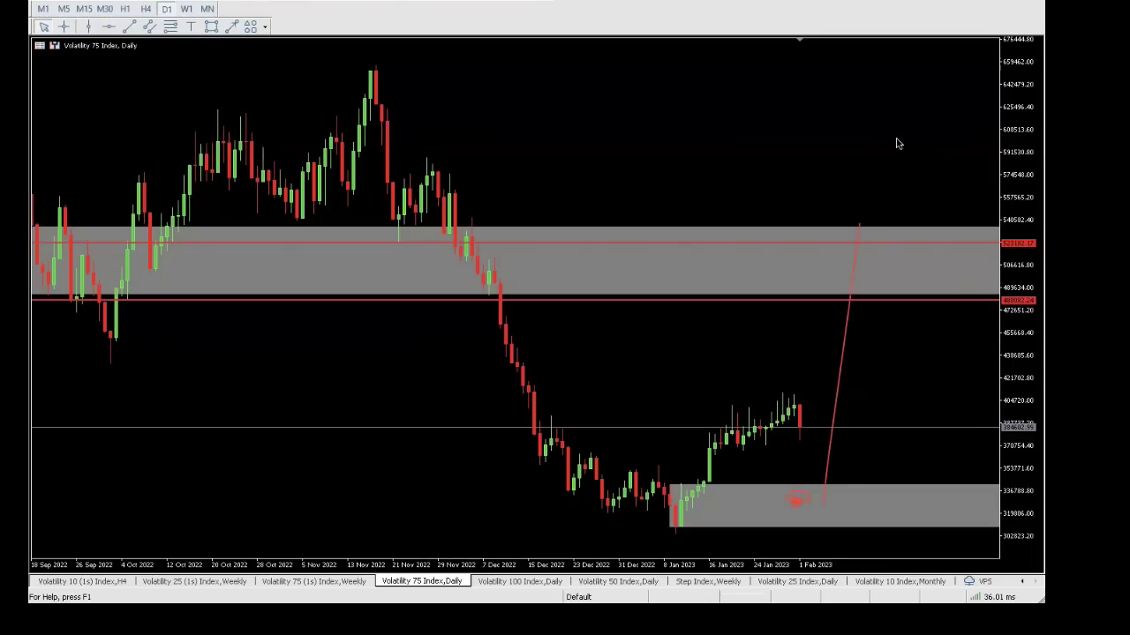
{"action": "key", "text": "e"}
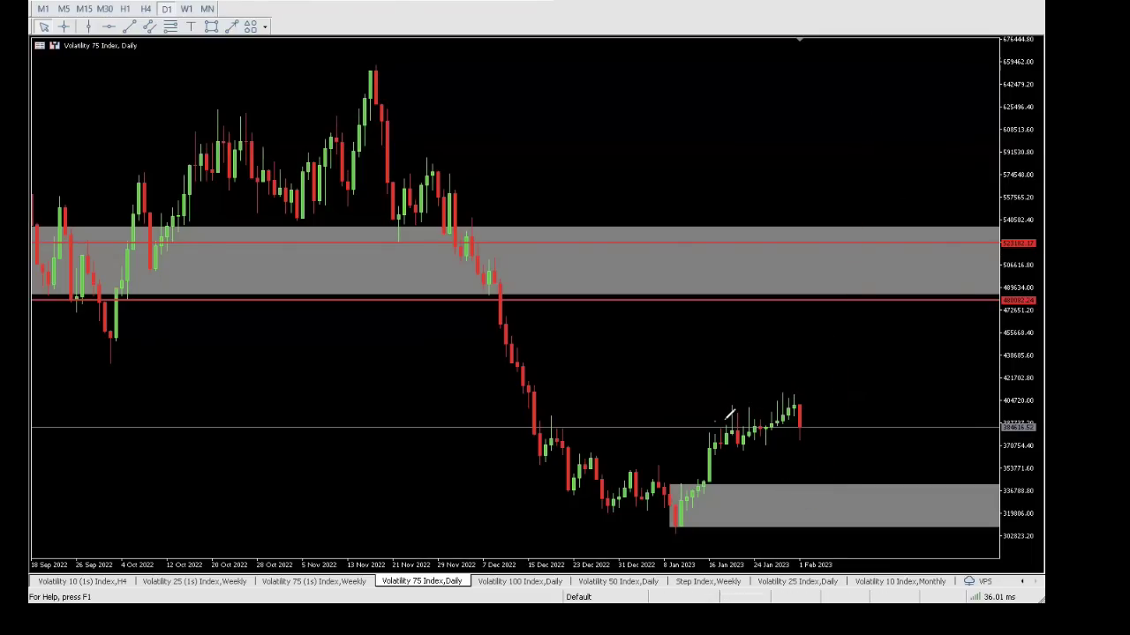
{"action": "left_click_drag", "start_coordinate": [715, 421], "coordinate": [829, 402]}
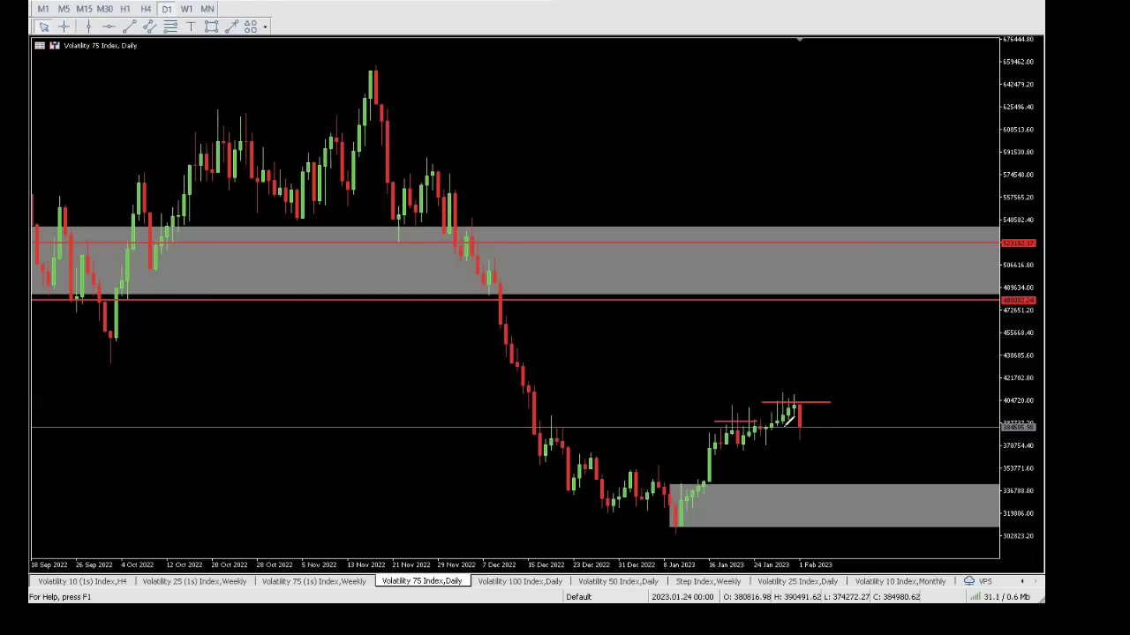
{"action": "mouse_move", "coordinate": [765, 432]}
{"action": "left_mouse_down"}
{"action": "mouse_move", "coordinate": [824, 432]}
{"action": "mouse_move", "coordinate": [827, 446]}
{"action": "mouse_move", "coordinate": [865, 290]}
{"action": "left_mouse_up"}
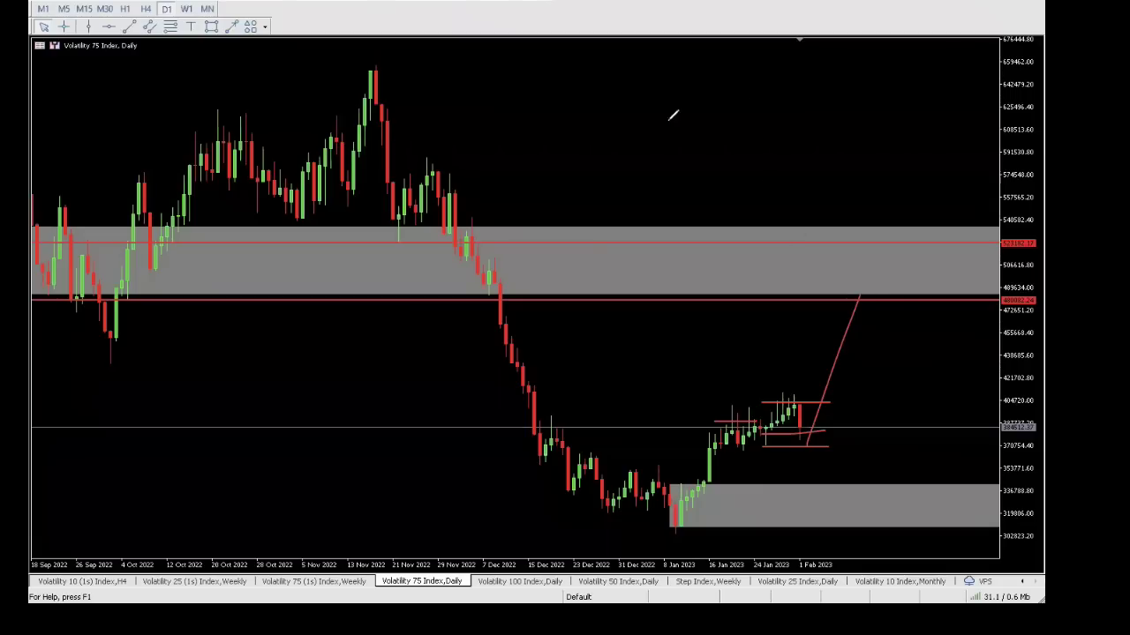
Step: Toggle to a line chart and back to candlesticks, then delete the red box and projection lines
{"action": "left_click", "coordinate": [406, 6]}
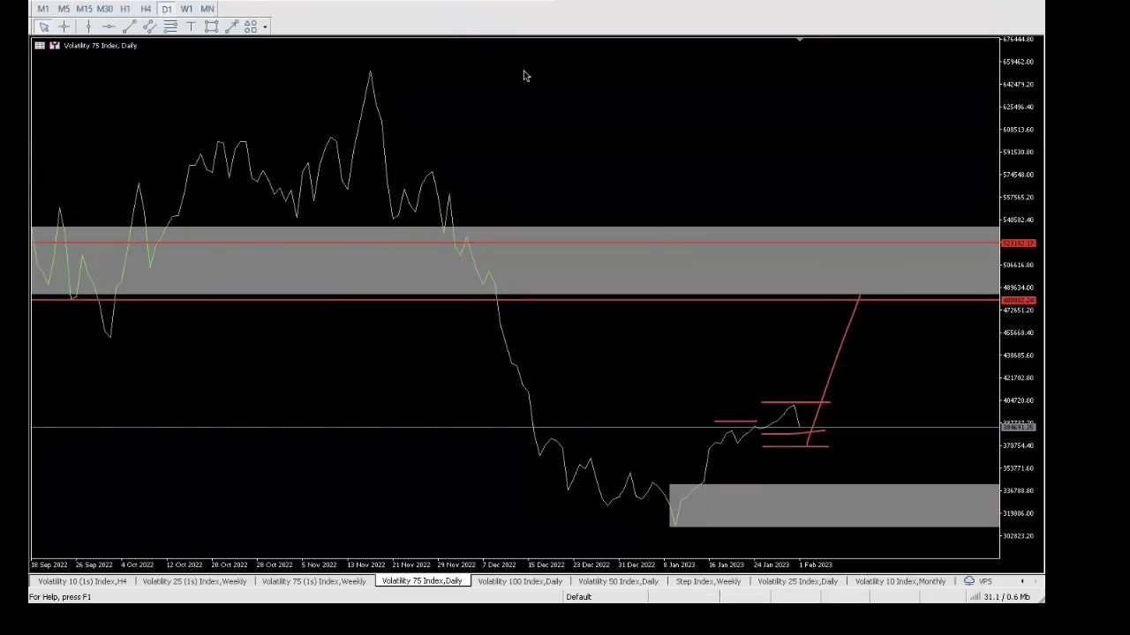
{"action": "left_click", "coordinate": [386, 2]}
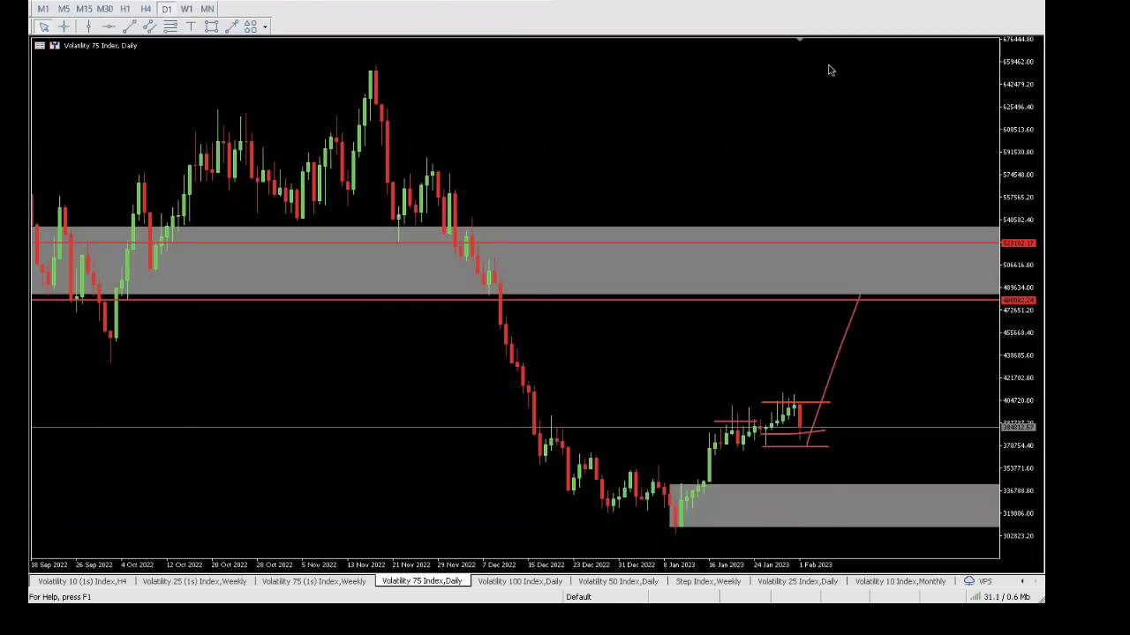
{"action": "key", "text": "Delete"}
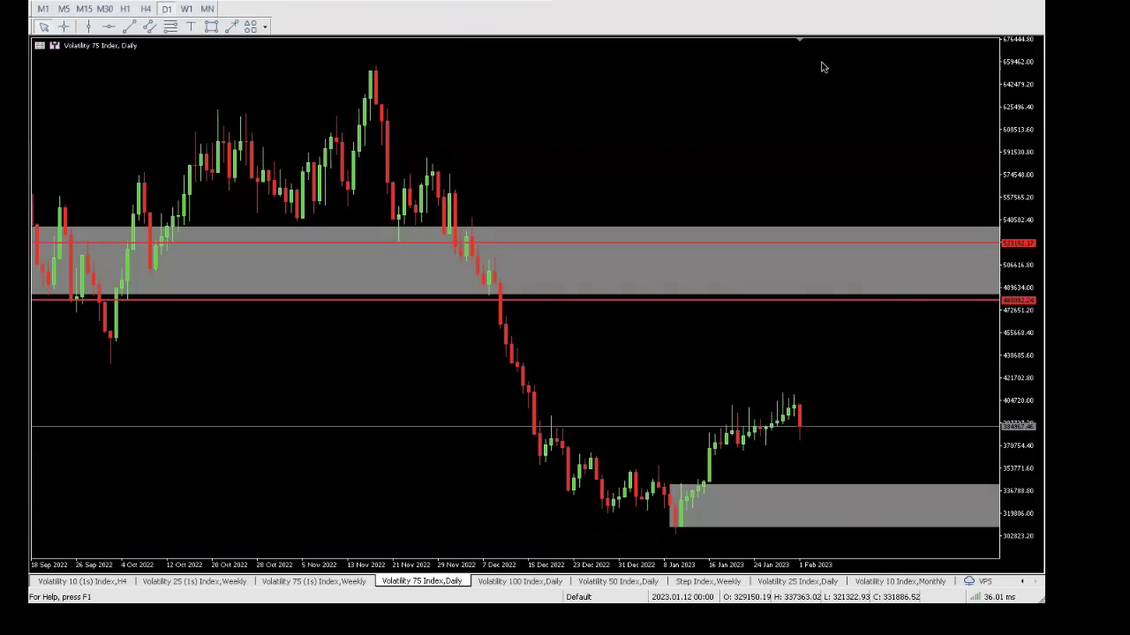
{"action": "mouse_move", "coordinate": [590, 512]}
{"action": "left_mouse_down"}
{"action": "mouse_move", "coordinate": [660, 509]}
{"action": "mouse_move", "coordinate": [706, 536]}
{"action": "left_mouse_up"}
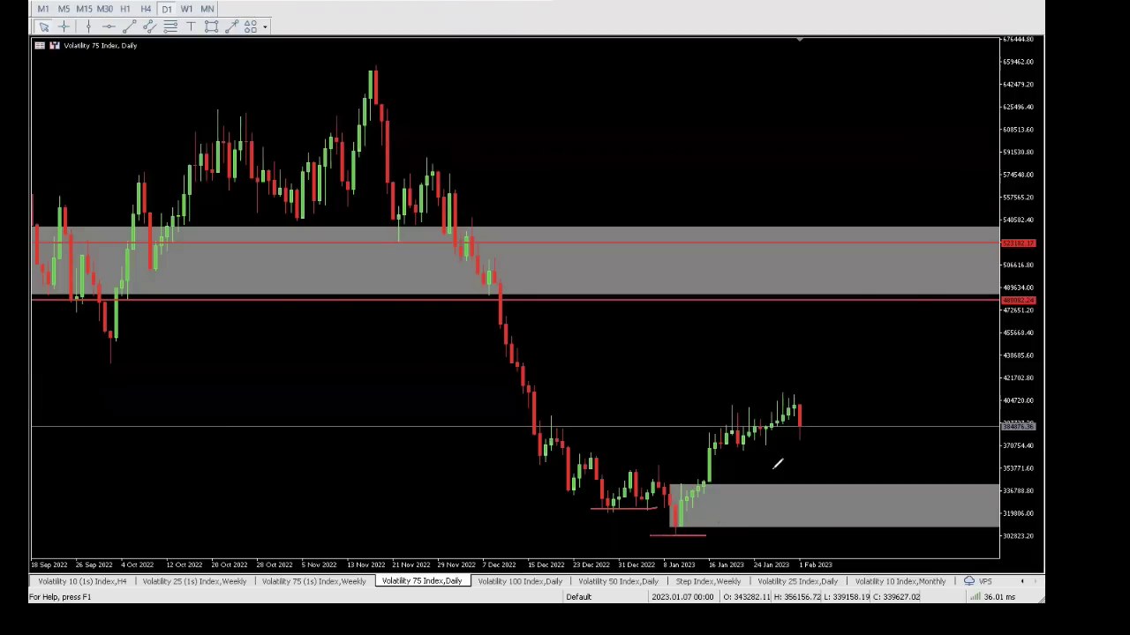
{"action": "left_click_drag", "start_coordinate": [801, 431], "coordinate": [804, 487]}
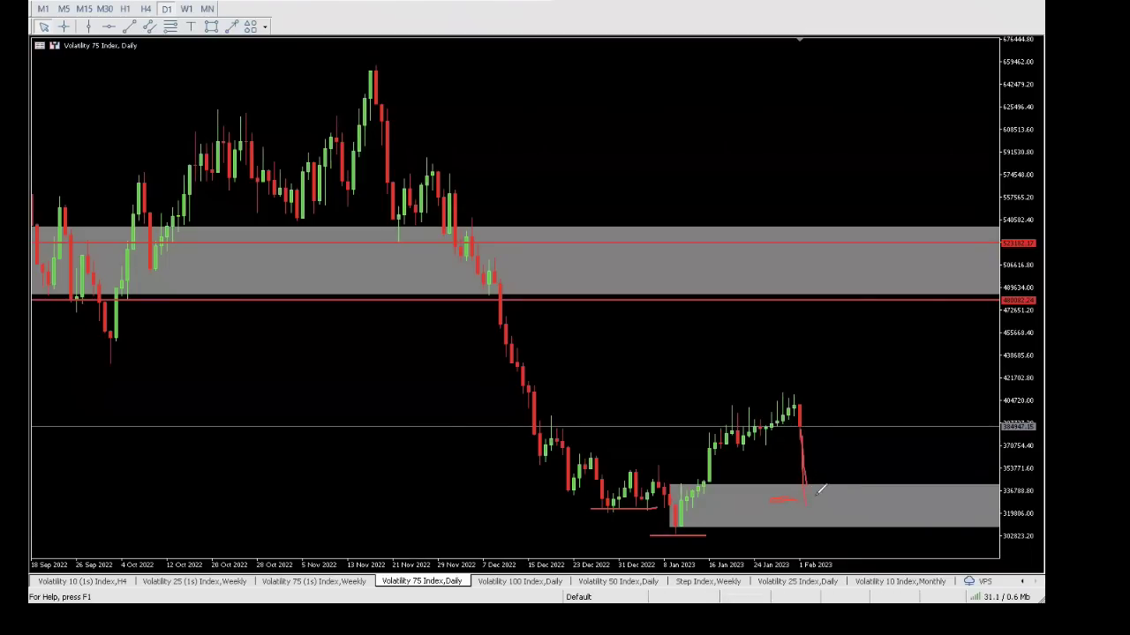
{"action": "mouse_move", "coordinate": [806, 491]}
{"action": "left_mouse_down"}
{"action": "mouse_move", "coordinate": [862, 277]}
{"action": "mouse_move", "coordinate": [937, 467]}
{"action": "left_mouse_up"}
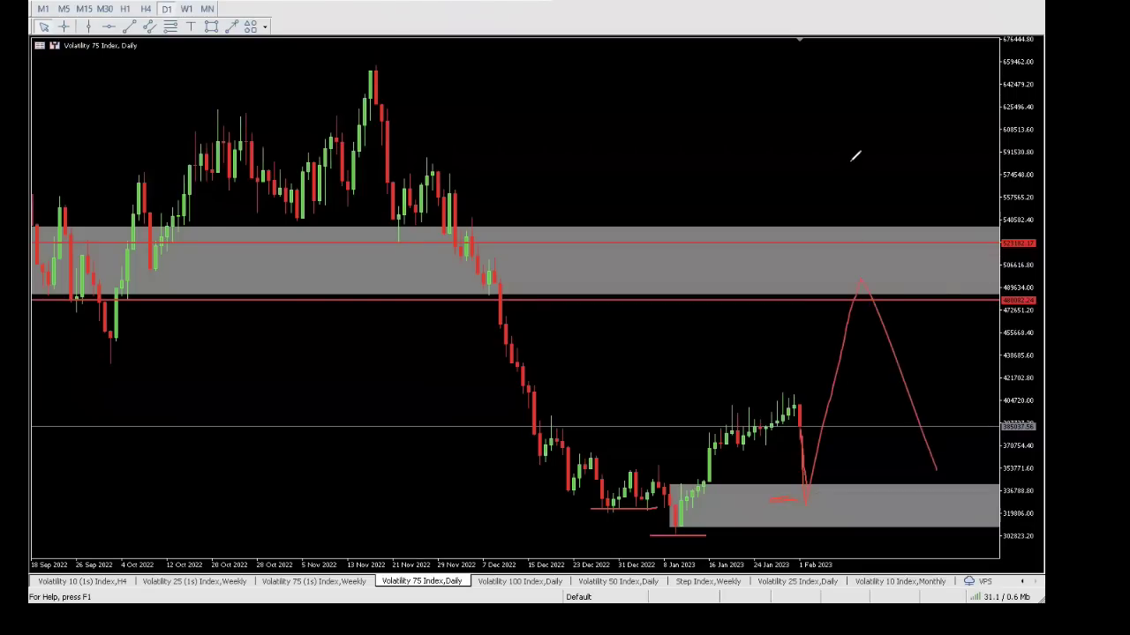
{"action": "key", "text": "e"}
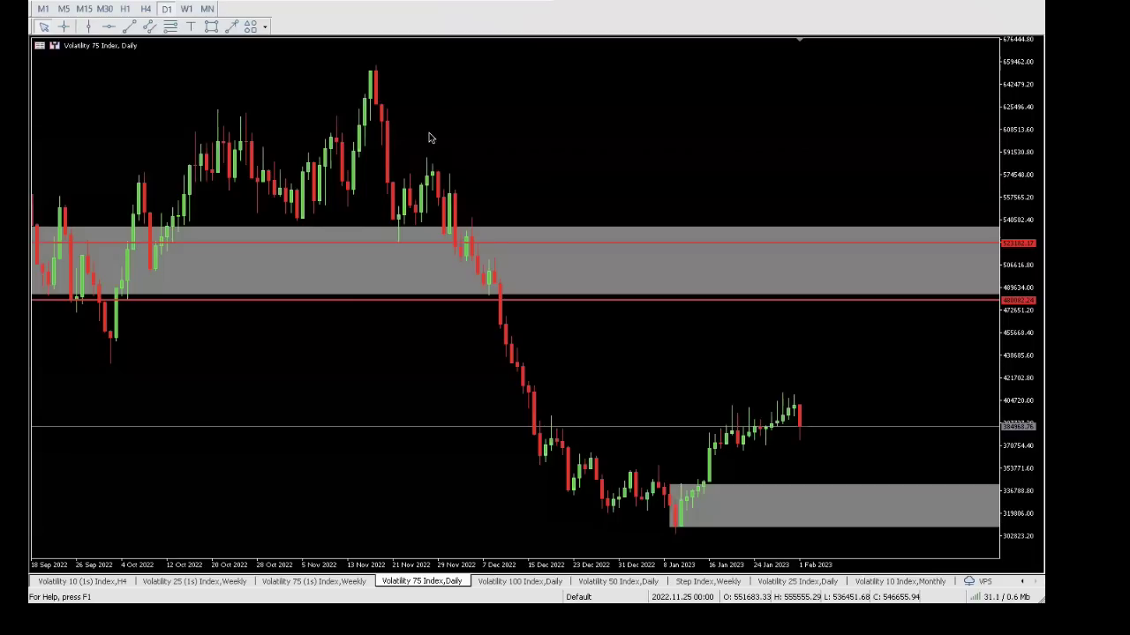
Step: Switch to the weekly timeframe and shrink the price scale so all candles fit
{"action": "left_click", "coordinate": [187, 9]}
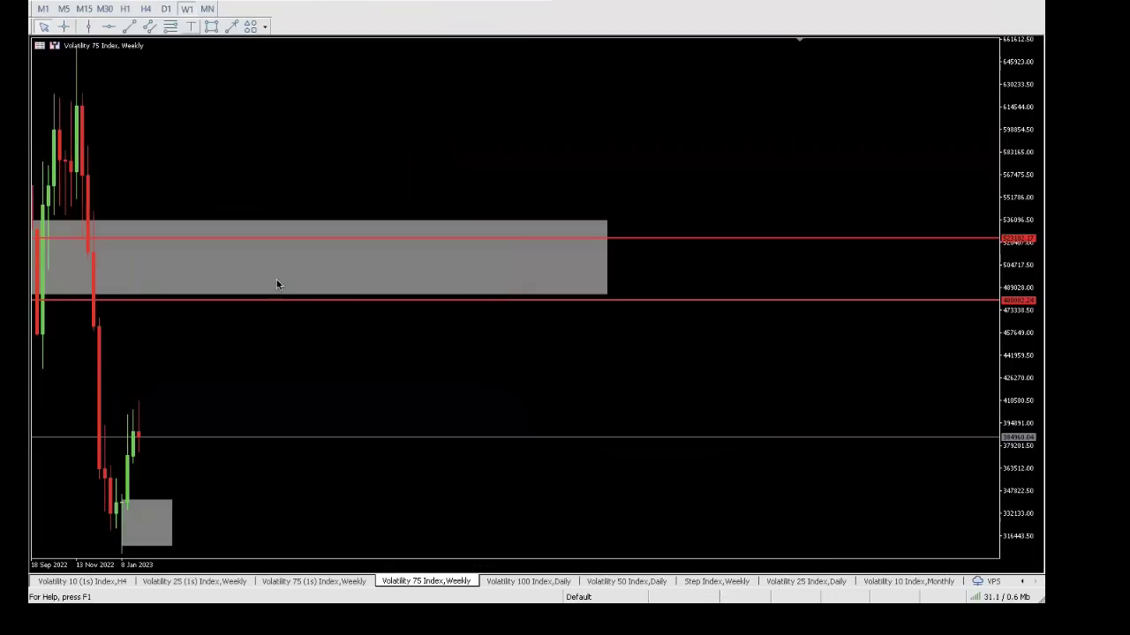
{"action": "left_click_drag", "start_coordinate": [227, 292], "coordinate": [715, 304]}
{"action": "left_click_drag", "start_coordinate": [1036, 245], "coordinate": [1029, 304]}
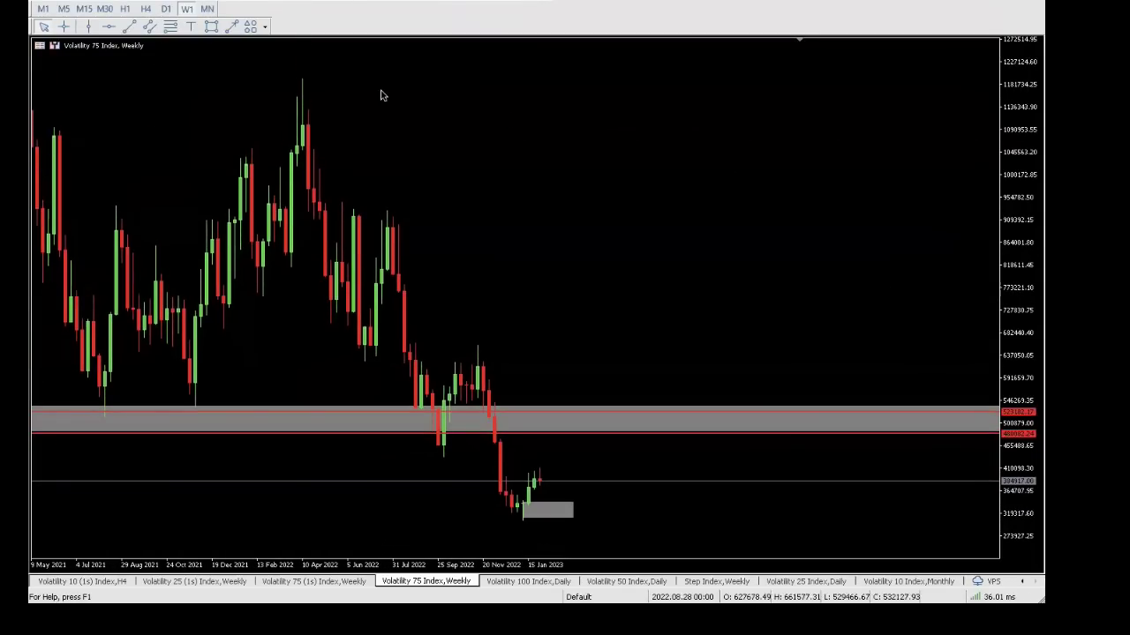
Step: Draw a red arrowed line pointing down from the grey zone
{"action": "left_click", "coordinate": [234, 27]}
{"action": "left_click", "coordinate": [235, 29]}
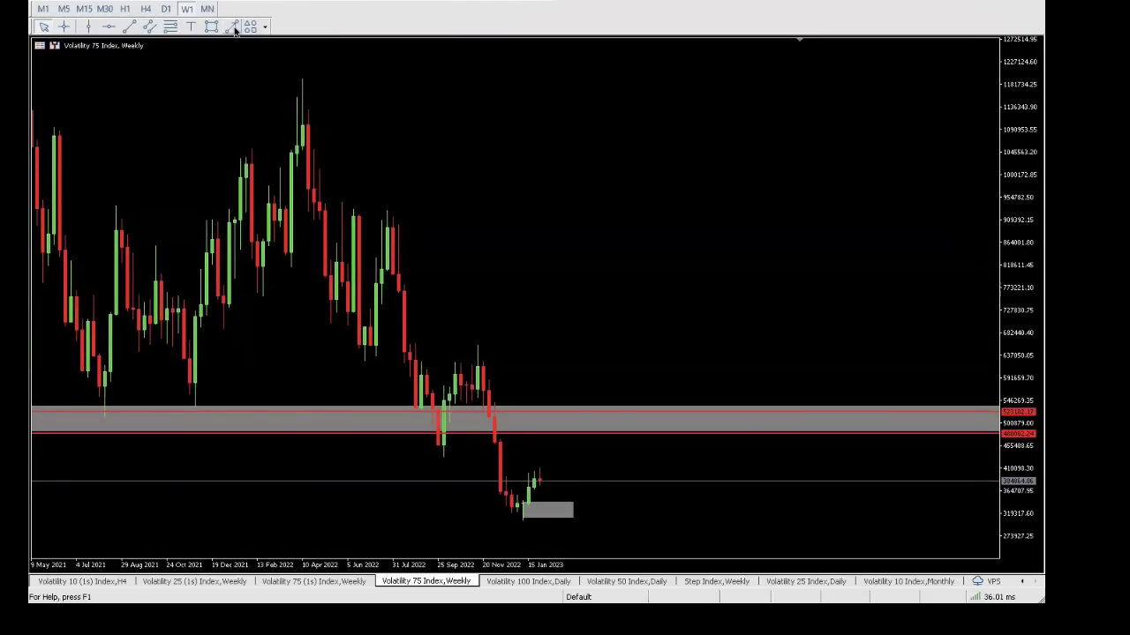
{"action": "left_click_drag", "start_coordinate": [615, 421], "coordinate": [616, 536]}
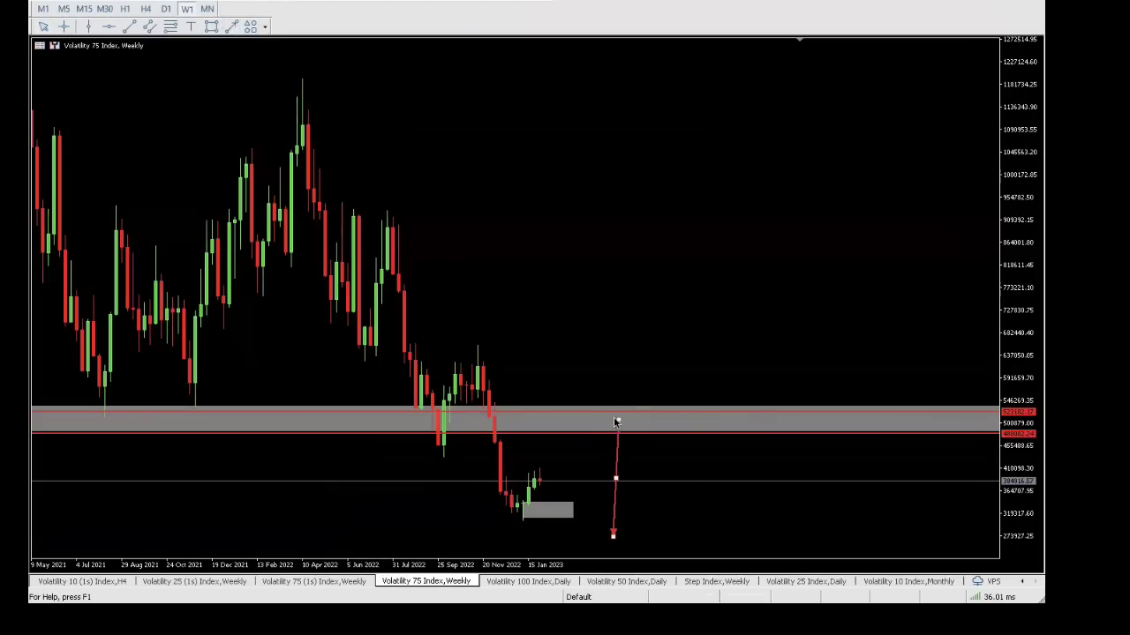
{"action": "left_click_drag", "start_coordinate": [616, 420], "coordinate": [613, 417]}
{"action": "scroll", "coordinate": [595, 502], "scroll_direction": "up", "scroll_amount": 3}
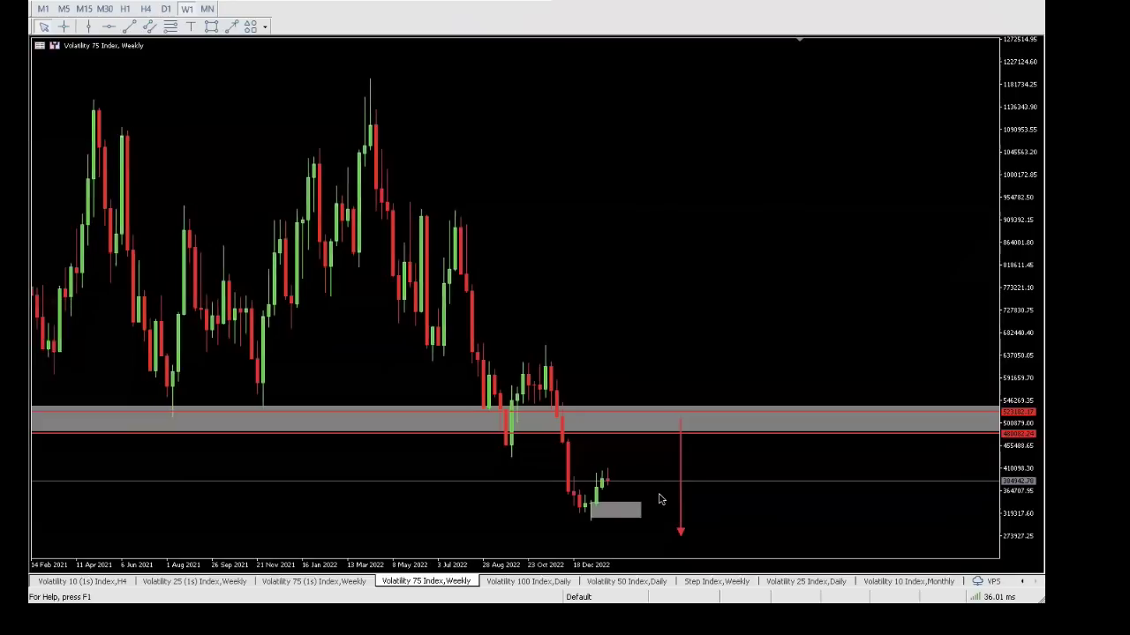
Step: Delete the small grey rectangle and return to the daily timeframe with space after the latest bars
{"action": "right_click", "coordinate": [621, 510]}
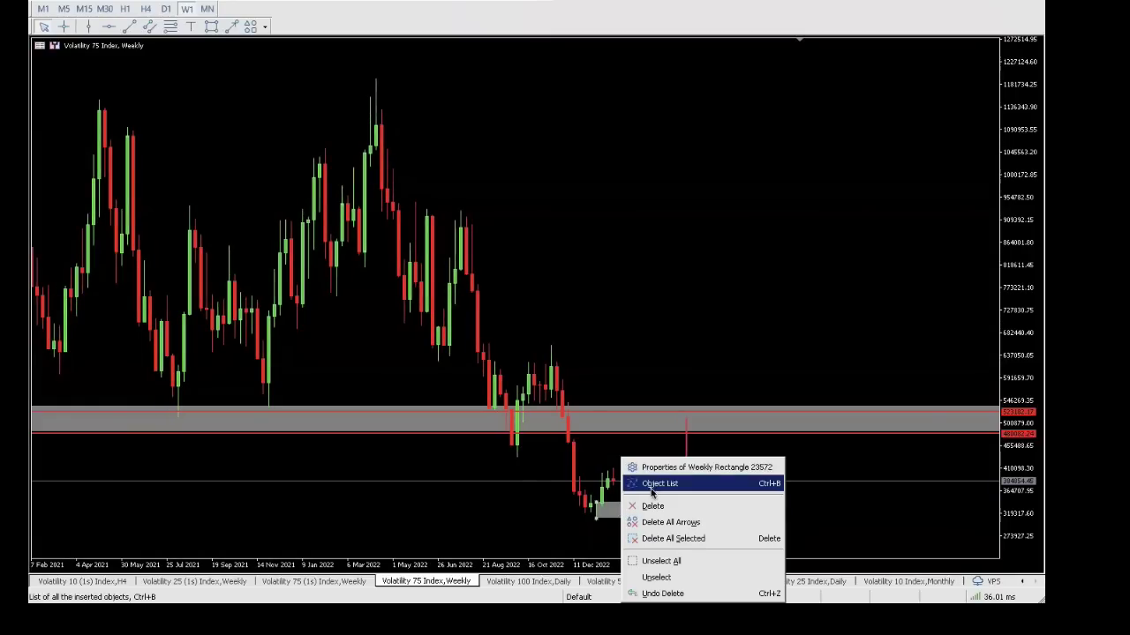
{"action": "left_click", "coordinate": [653, 507]}
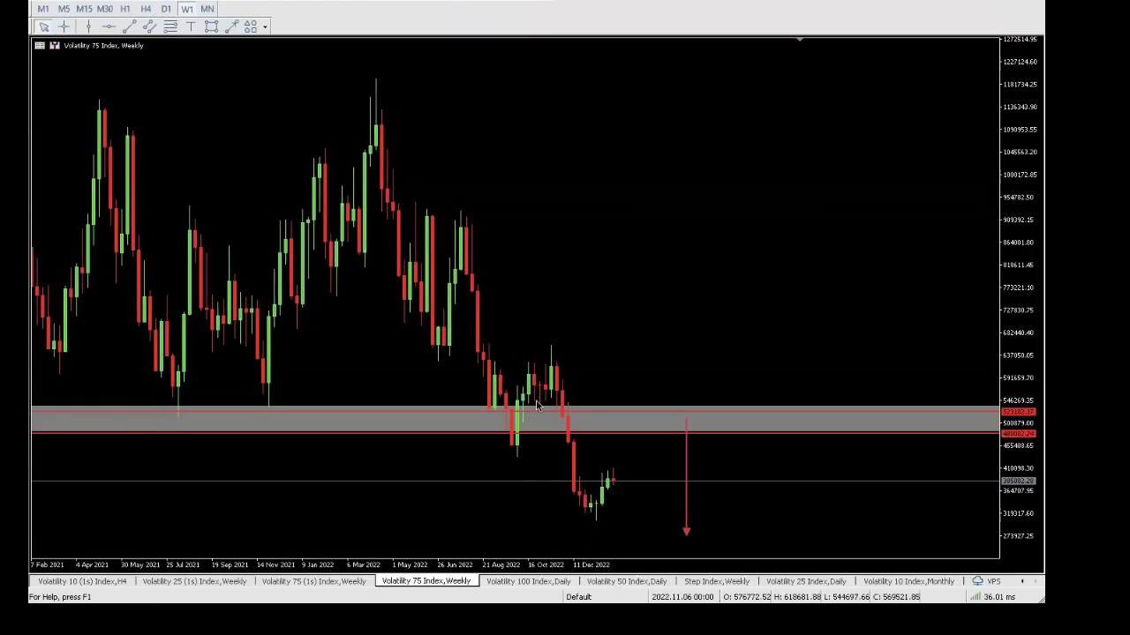
{"action": "left_click", "coordinate": [165, 8]}
{"action": "left_click", "coordinate": [524, 2]}
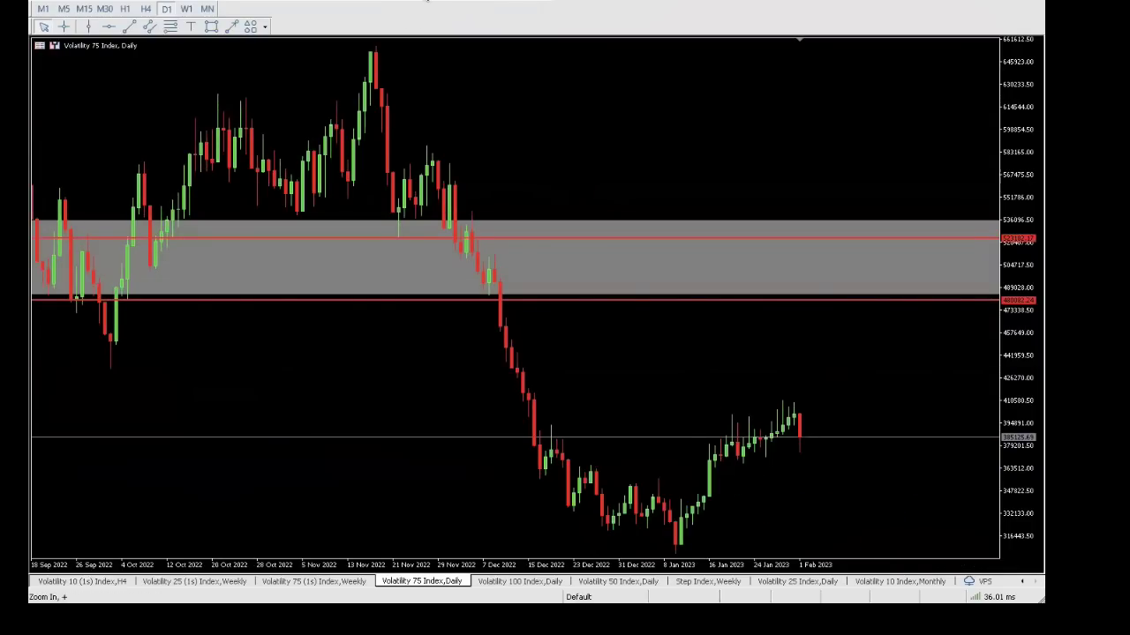
Step: Zoom, scroll and vertically compress the daily chart to show more price history
{"action": "key", "text": "plus"}
{"action": "key", "text": "minus"}
{"action": "key", "text": "minus"}
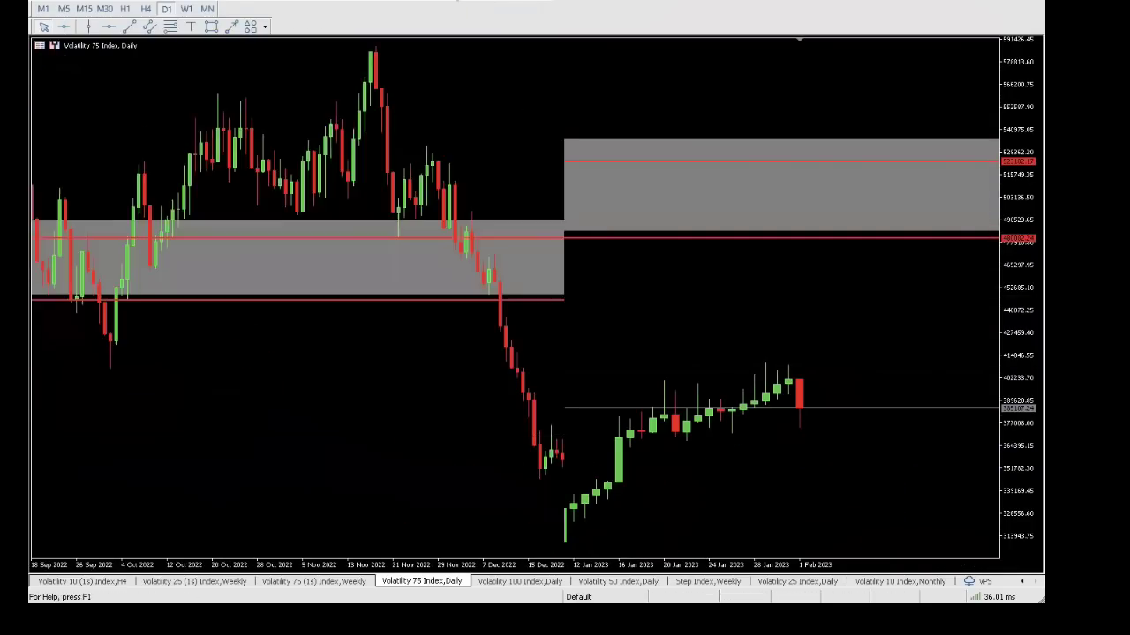
{"action": "left_click_drag", "start_coordinate": [729, 474], "coordinate": [802, 459]}
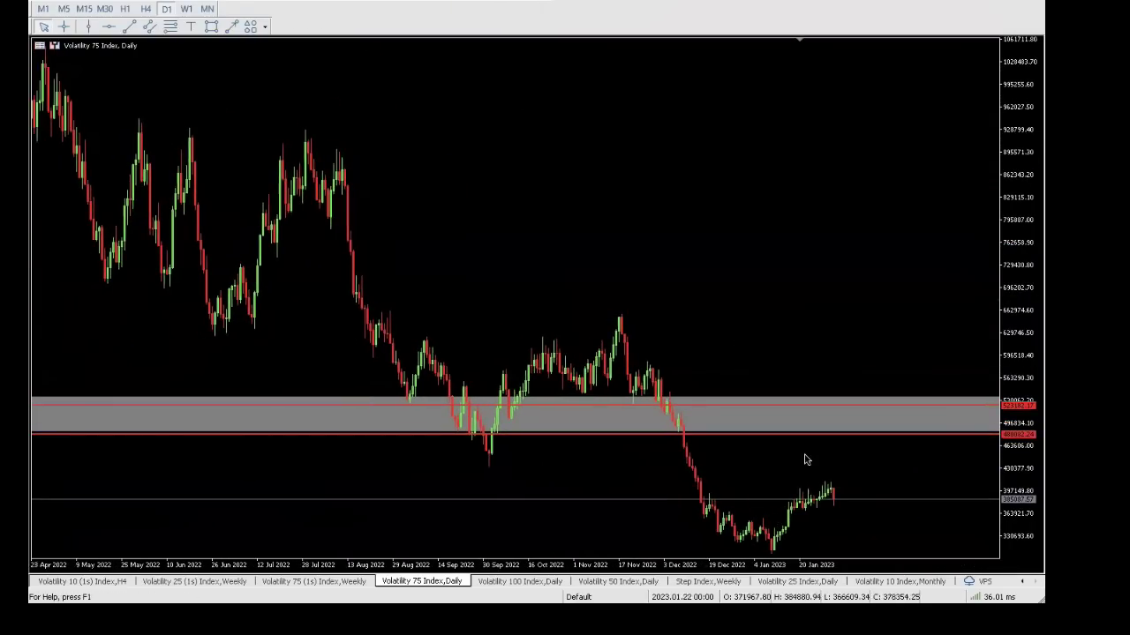
{"action": "left_click_drag", "start_coordinate": [1016, 323], "coordinate": [1016, 366]}
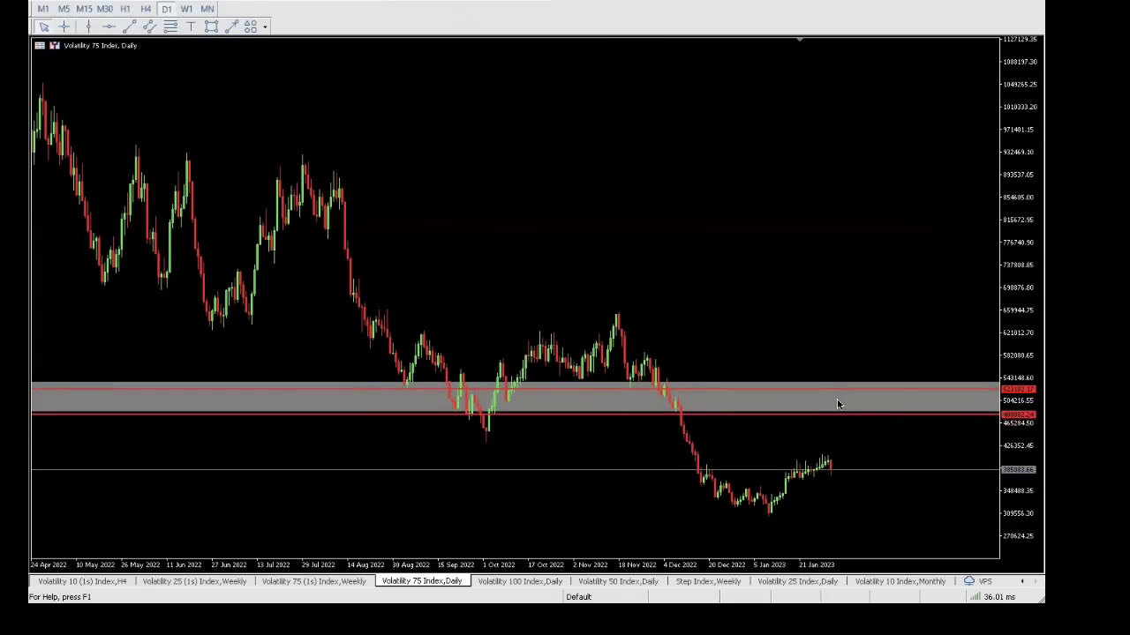
Step: Draw a grey rectangle running right from the October 2022 low, undoing a V-shaped sketch
{"action": "left_click", "coordinate": [212, 27]}
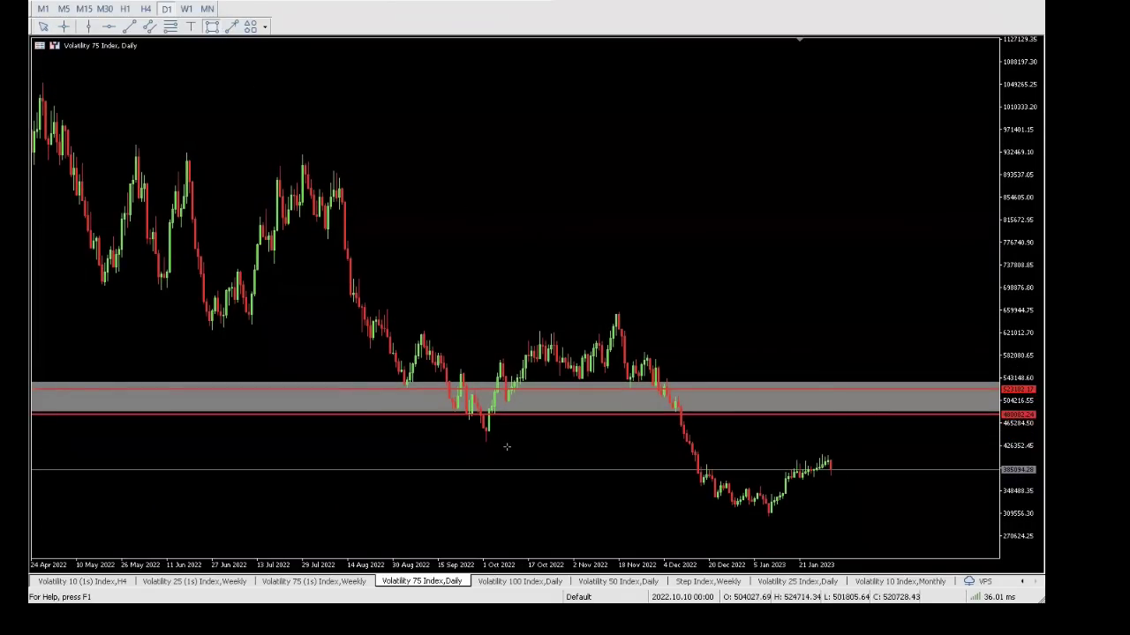
{"action": "left_click_drag", "start_coordinate": [483, 431], "coordinate": [969, 439]}
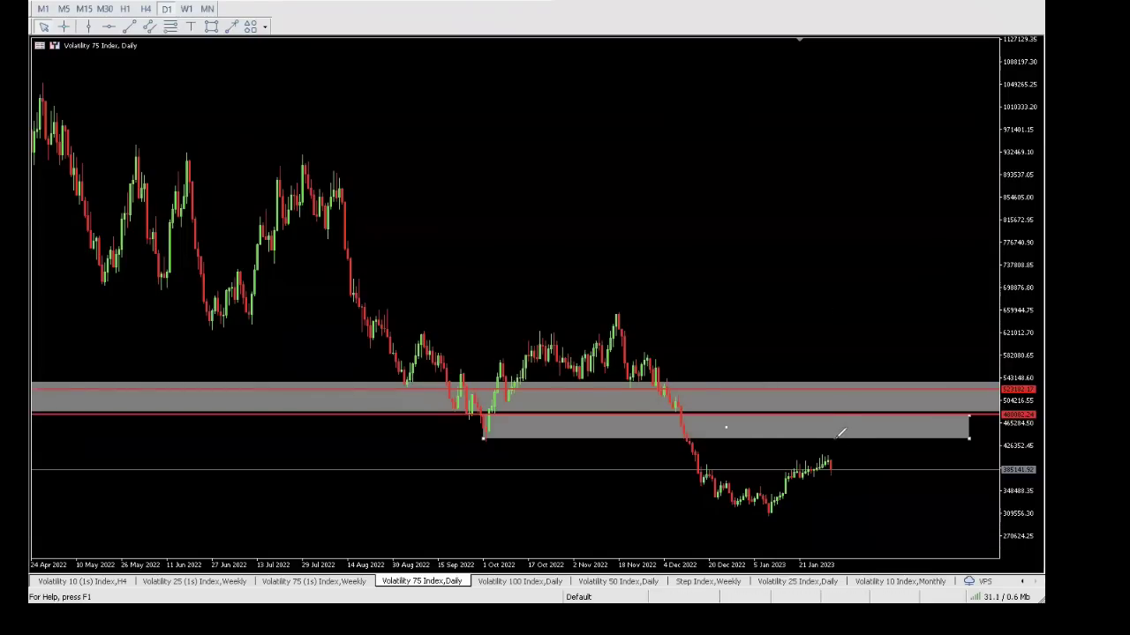
{"action": "mouse_move", "coordinate": [835, 436]}
{"action": "left_mouse_down"}
{"action": "mouse_move", "coordinate": [843, 447]}
{"action": "mouse_move", "coordinate": [850, 422]}
{"action": "mouse_move", "coordinate": [887, 406]}
{"action": "mouse_move", "coordinate": [920, 556]}
{"action": "left_mouse_up"}
{"action": "key", "text": "ctrl+z"}
Step: Switch to the Volatility 25 Index daily chart and remove its drawings
{"action": "left_click", "coordinate": [792, 583]}
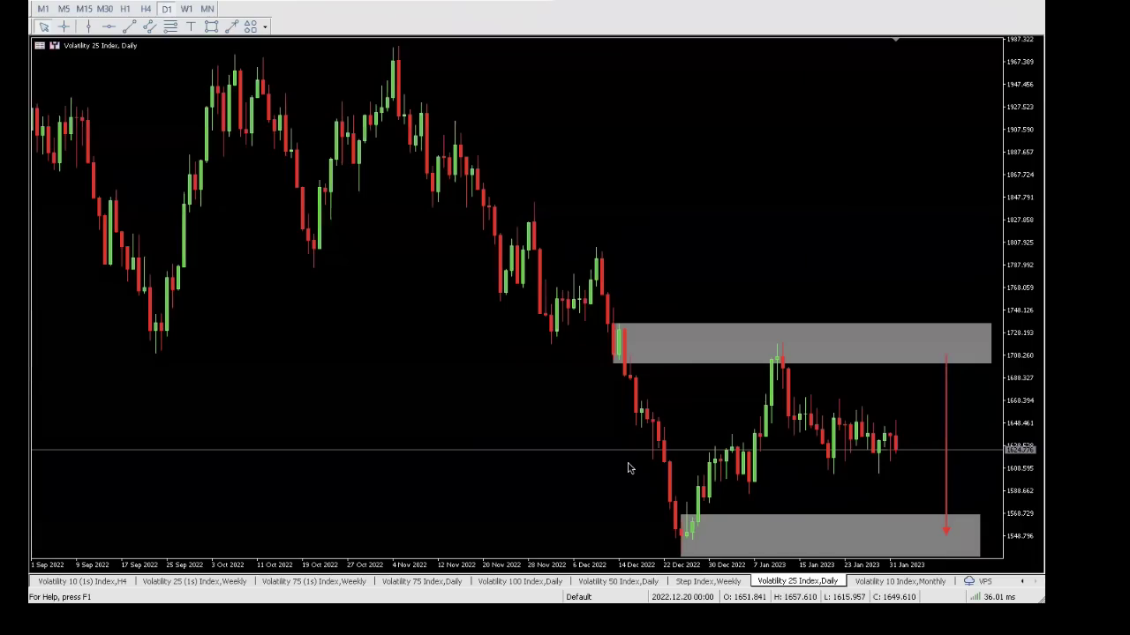
{"action": "right_click", "coordinate": [336, 218]}
{"action": "key", "text": "Escape"}
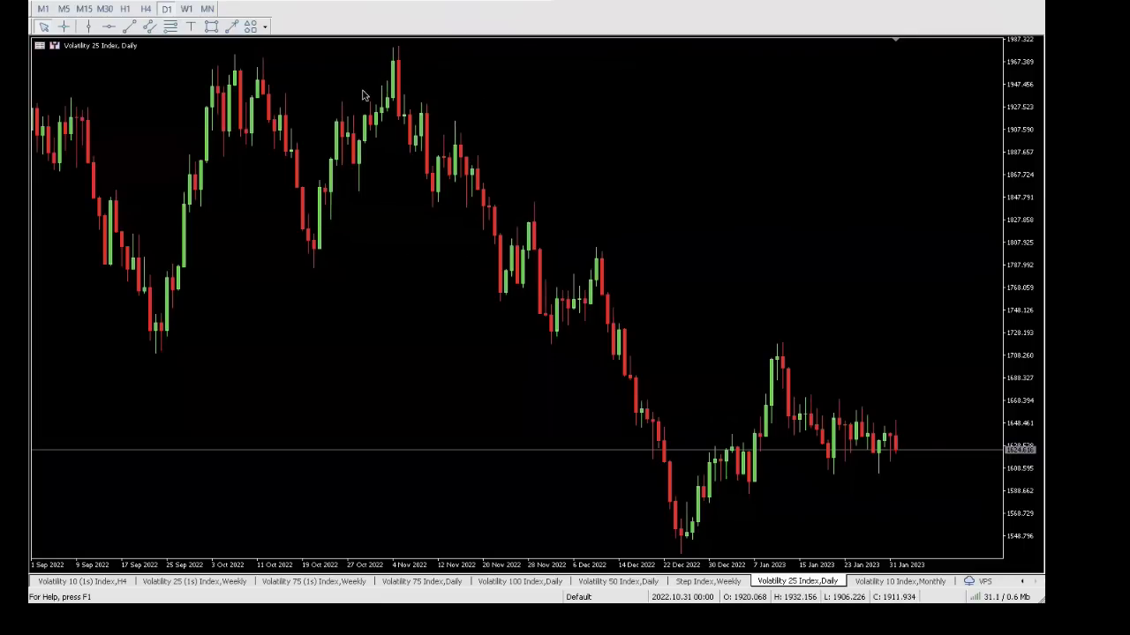
Step: Show the chart on the monthly timeframe, compressed vertically, as a line chart
{"action": "left_click", "coordinate": [207, 9]}
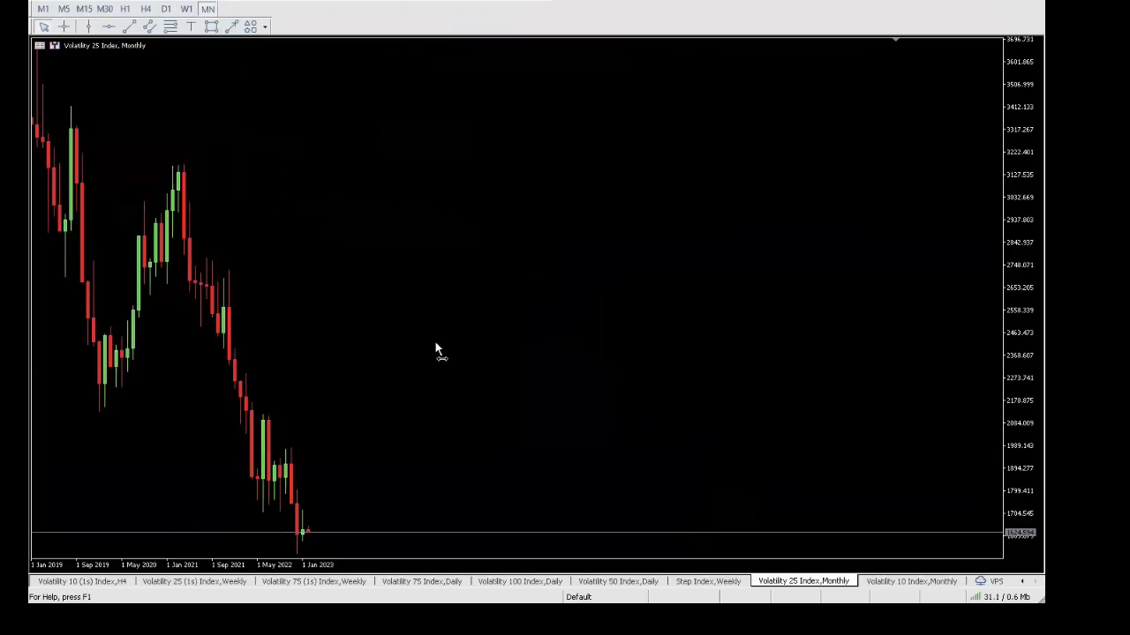
{"action": "left_click_drag", "start_coordinate": [1024, 198], "coordinate": [1020, 288]}
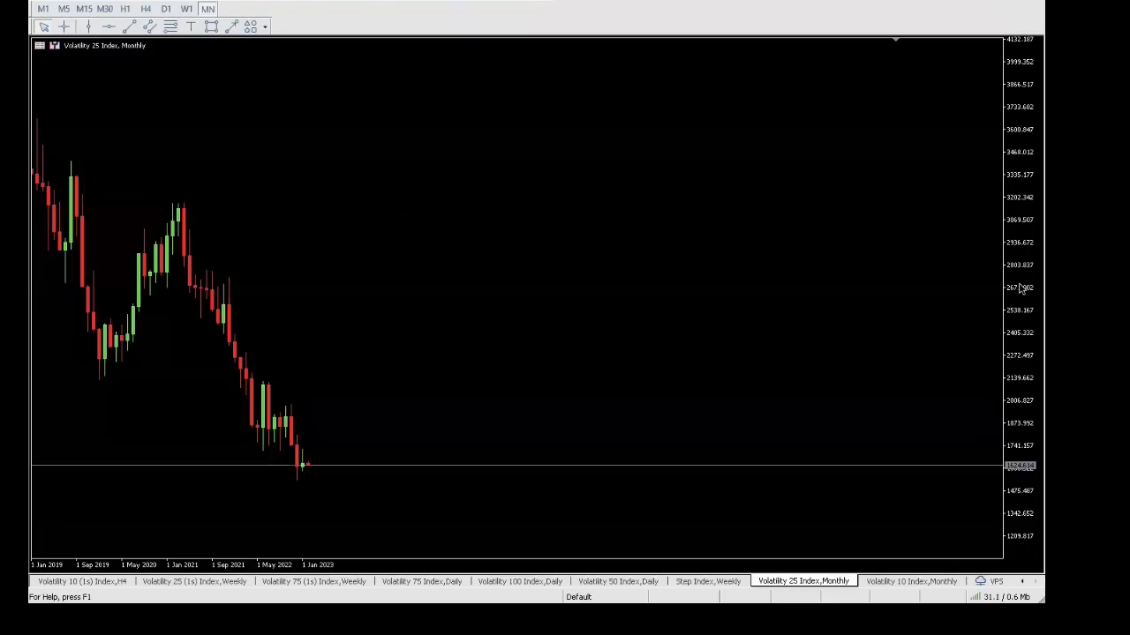
{"action": "left_click", "coordinate": [409, 1]}
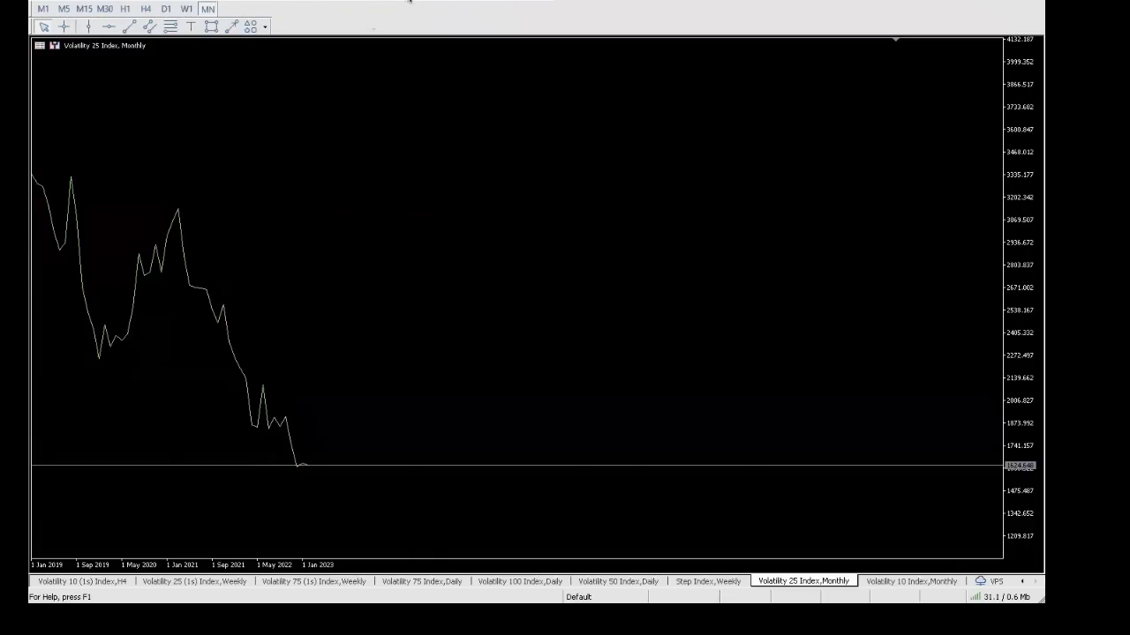
Step: Place a red horizontal resistance line just below 1873 on the Volatility 25 monthly chart
{"action": "left_click", "coordinate": [108, 26]}
{"action": "left_click", "coordinate": [419, 416]}
{"action": "left_click_drag", "start_coordinate": [419, 421], "coordinate": [447, 434]}
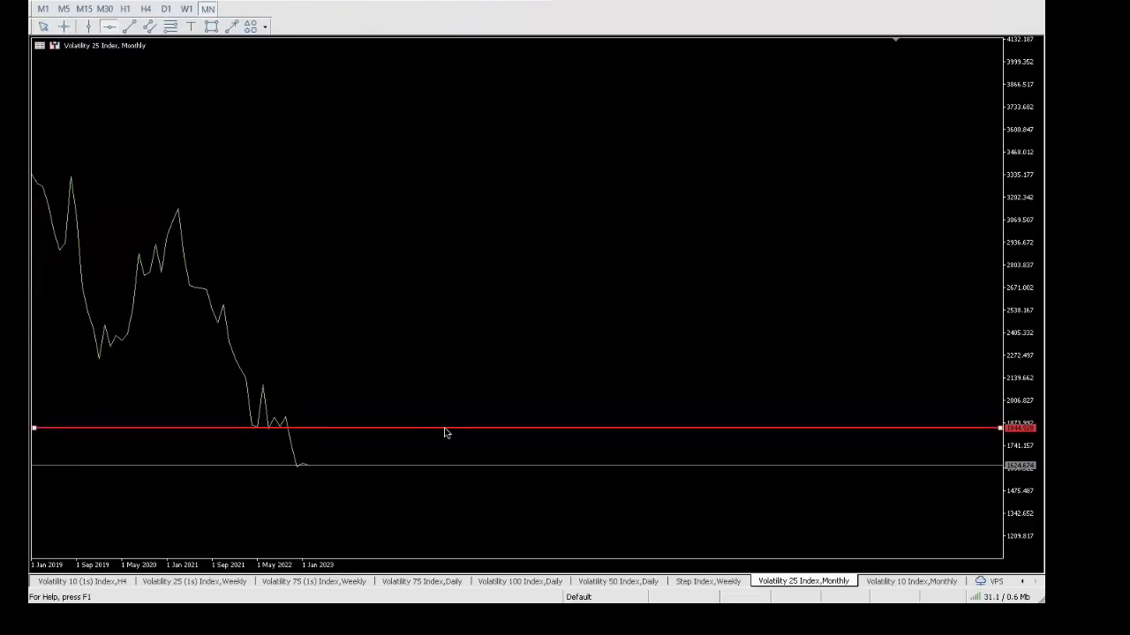
{"action": "left_click", "coordinate": [253, 430]}
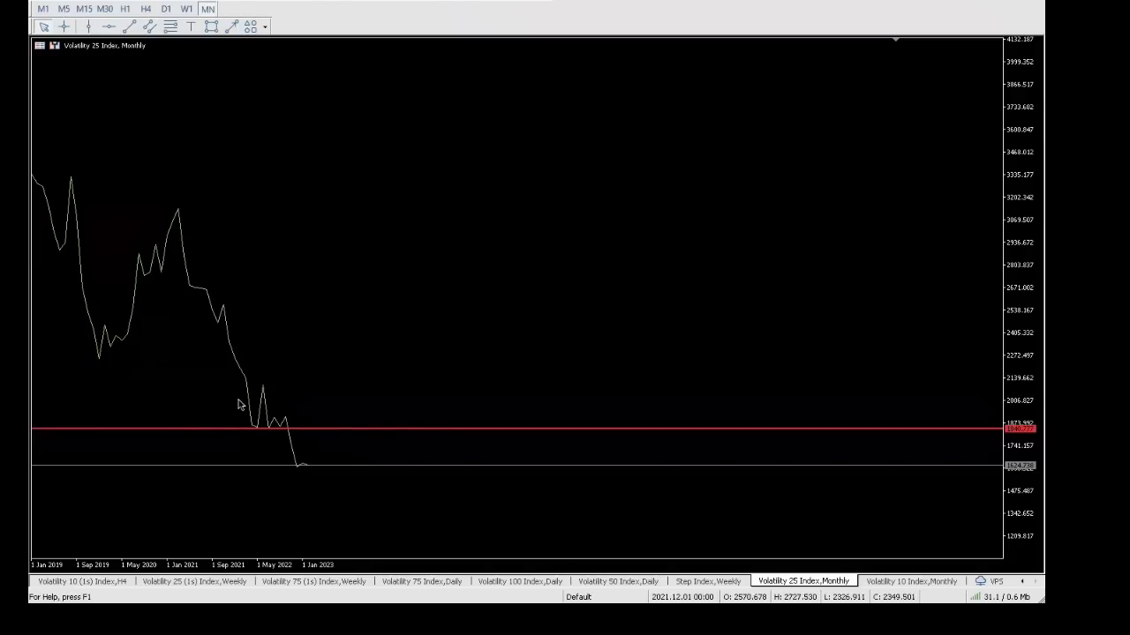
Step: Zoom in horizontally and nudge the red line slightly lower
{"action": "key", "text": "plus"}
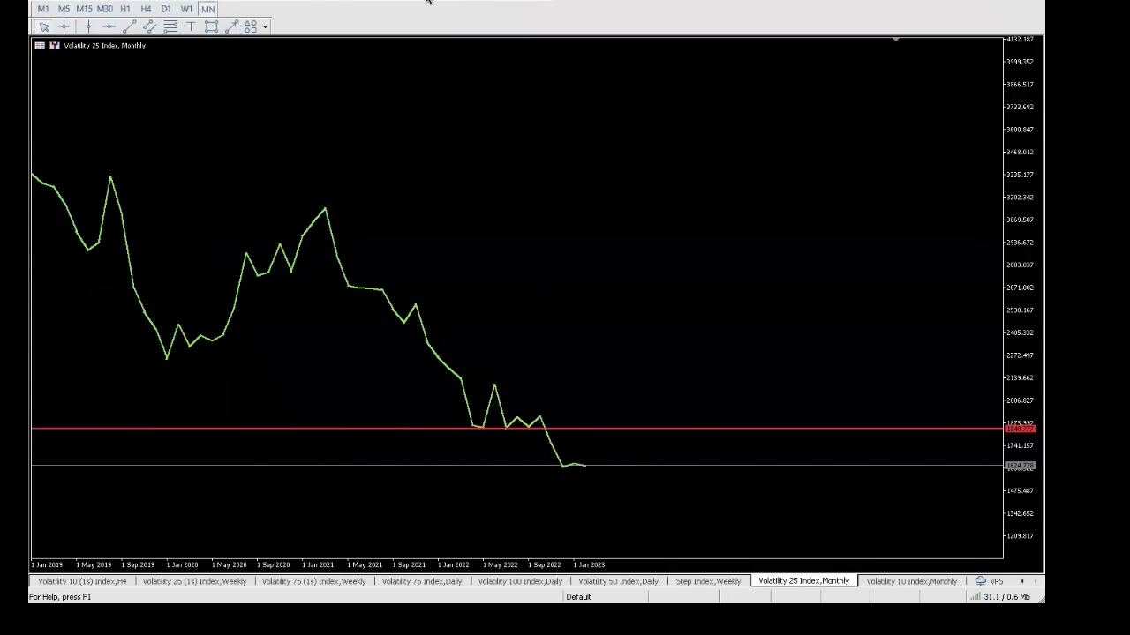
{"action": "left_click_drag", "start_coordinate": [584, 425], "coordinate": [592, 429]}
{"action": "left_click", "coordinate": [591, 430]}
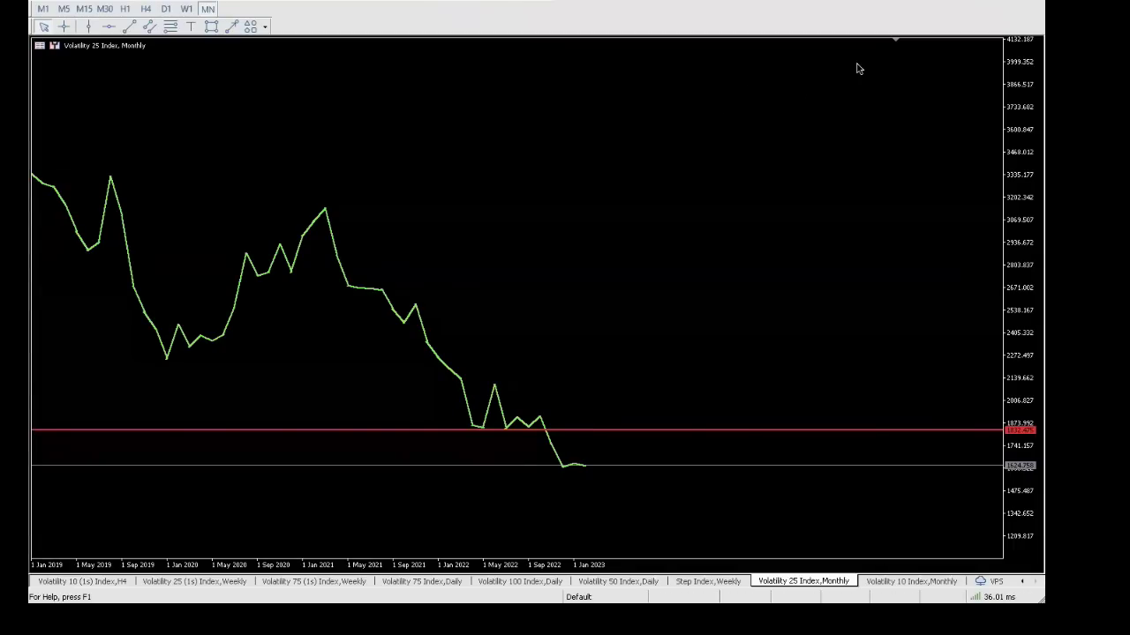
Step: Sketch freehand projection marks at the recent highs, clear them, and sketch a path up to the red line
{"action": "mouse_move", "coordinate": [587, 461]}
{"action": "left_mouse_down"}
{"action": "mouse_move", "coordinate": [612, 431]}
{"action": "mouse_move", "coordinate": [633, 476]}
{"action": "left_mouse_up"}
{"action": "left_click_drag", "start_coordinate": [395, 294], "coordinate": [445, 298]}
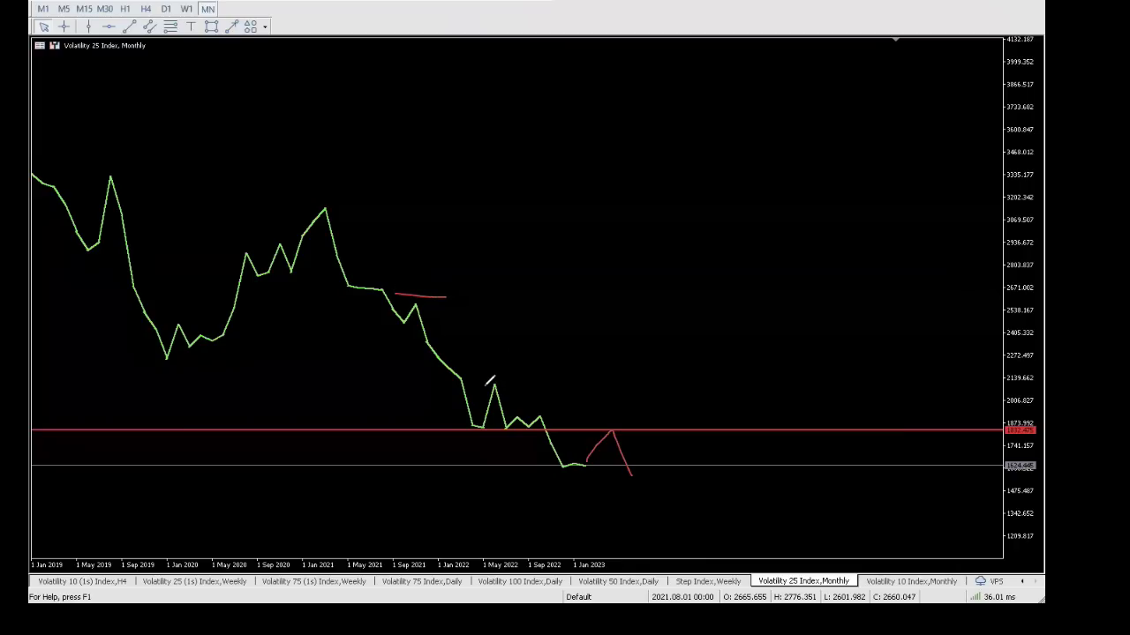
{"action": "left_click_drag", "start_coordinate": [484, 388], "coordinate": [658, 418]}
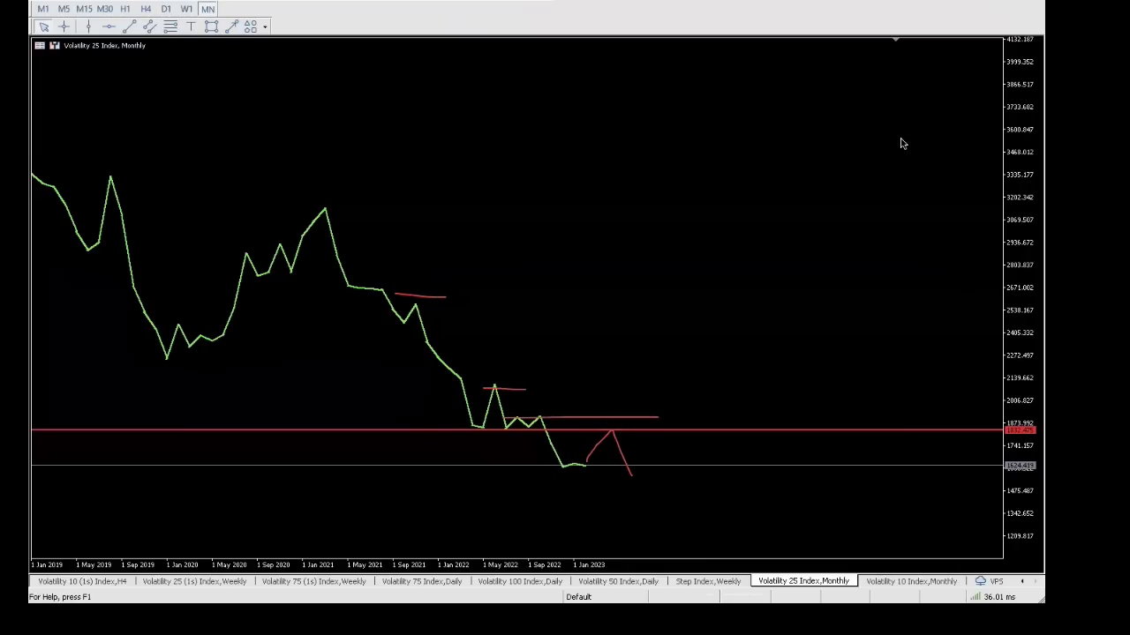
{"action": "key", "text": "e"}
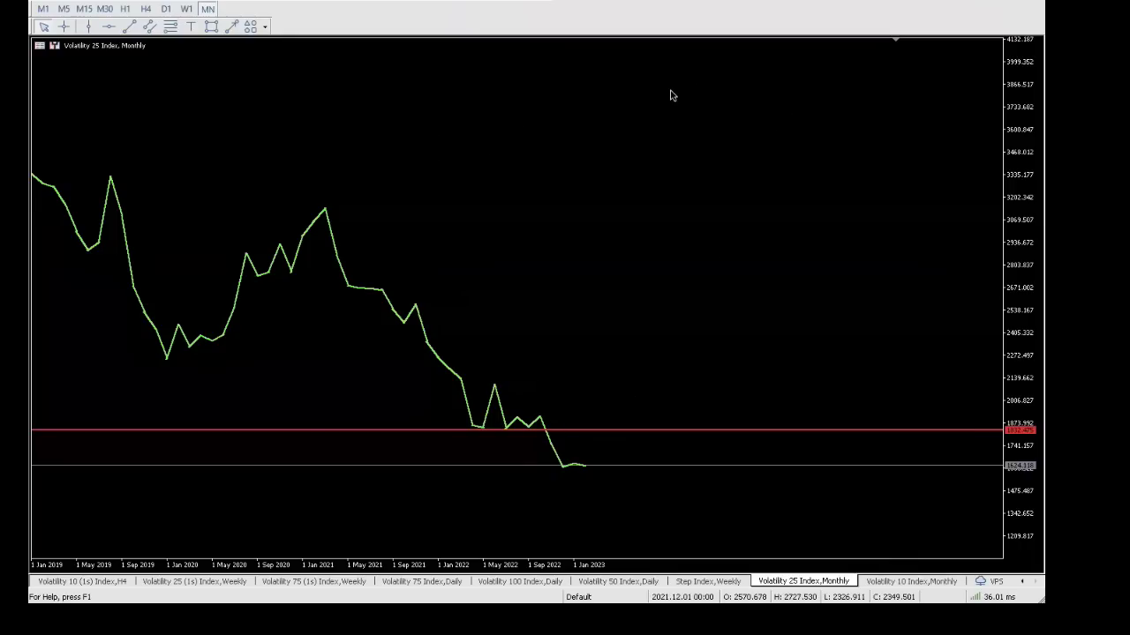
{"action": "left_click_drag", "start_coordinate": [598, 459], "coordinate": [610, 430]}
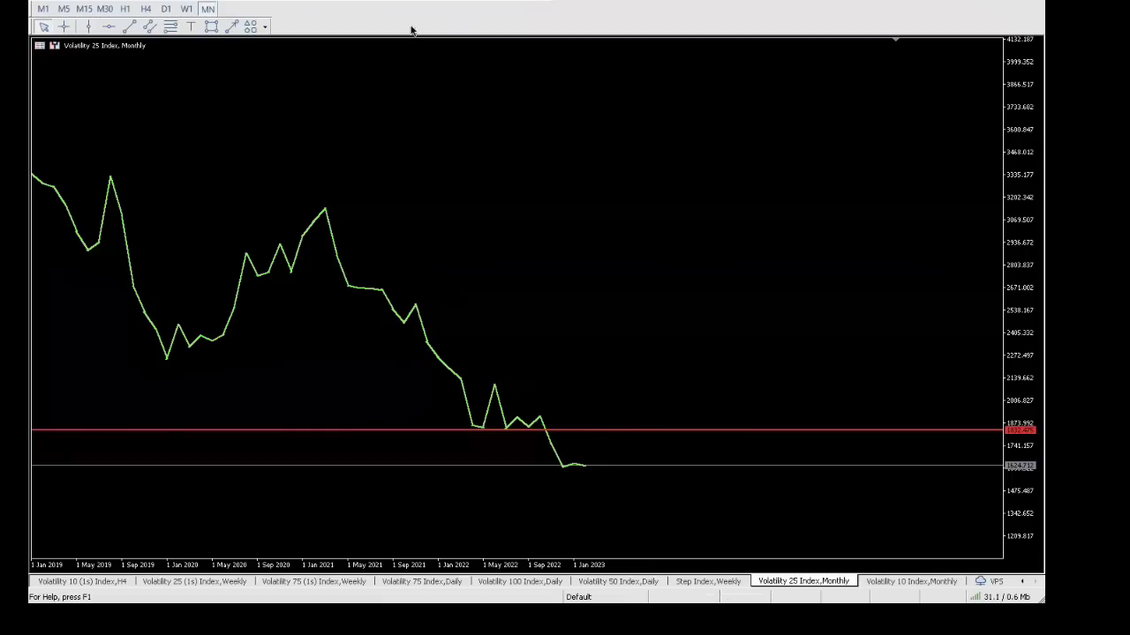
Step: Show the Volatility 25 Index as weekly candlesticks and compress the price scale
{"action": "left_click", "coordinate": [391, 2]}
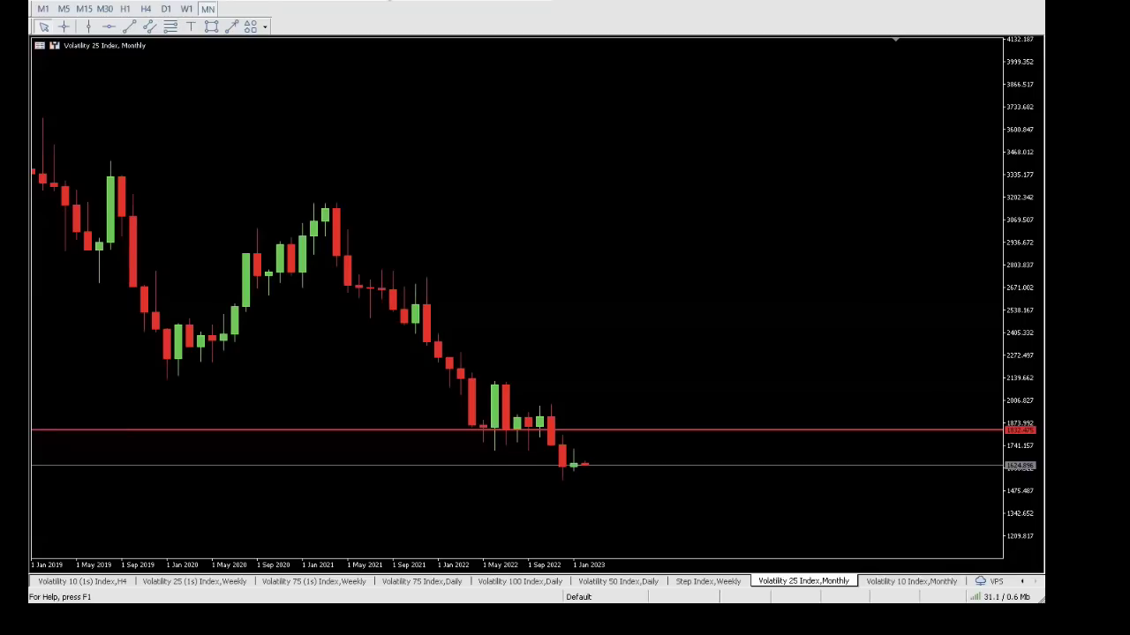
{"action": "left_click", "coordinate": [186, 8]}
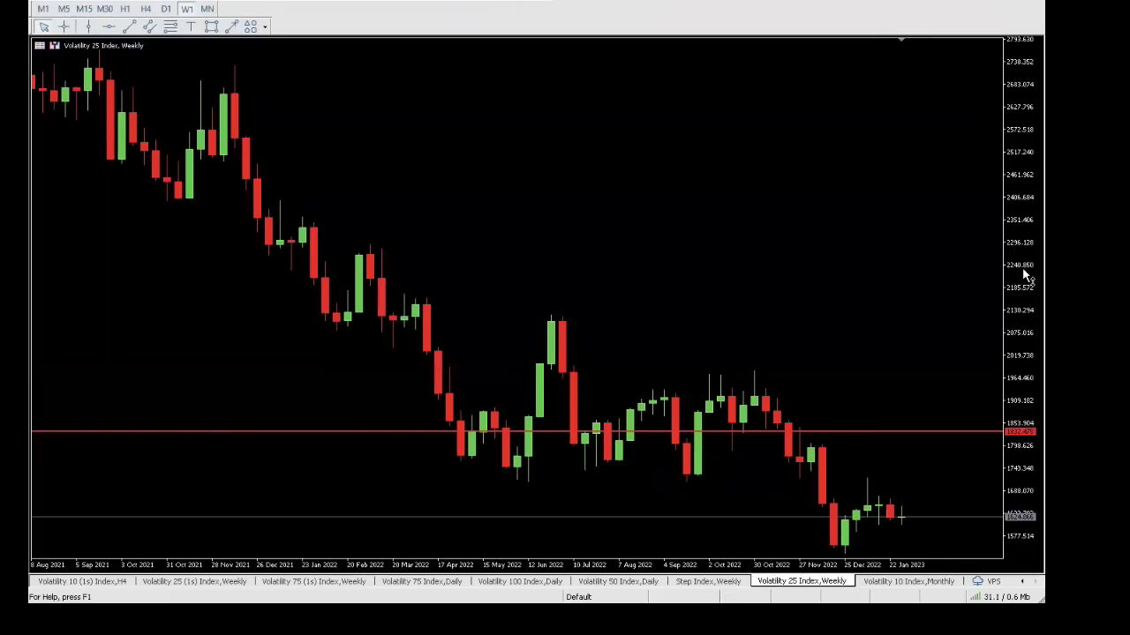
{"action": "left_click_drag", "start_coordinate": [1029, 327], "coordinate": [1026, 337]}
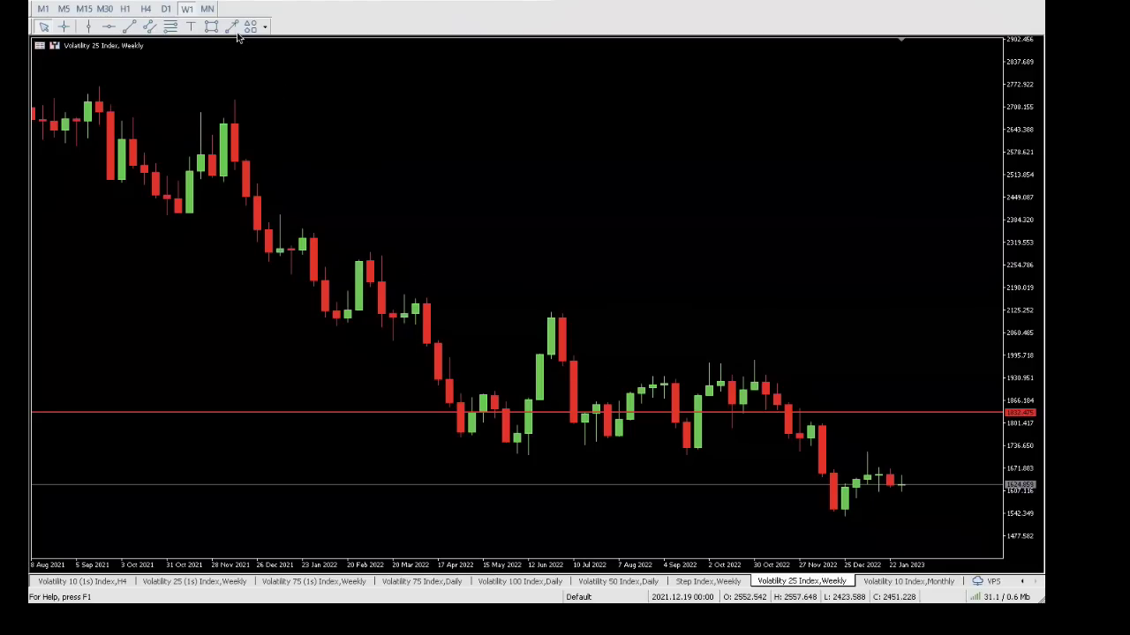
Step: Draw a trial trendline from the November 2021 high, then delete it
{"action": "left_click", "coordinate": [231, 26]}
{"action": "mouse_move", "coordinate": [245, 132]}
{"action": "left_mouse_down"}
{"action": "mouse_move", "coordinate": [777, 318]}
{"action": "mouse_move", "coordinate": [1001, 420]}
{"action": "left_mouse_up"}
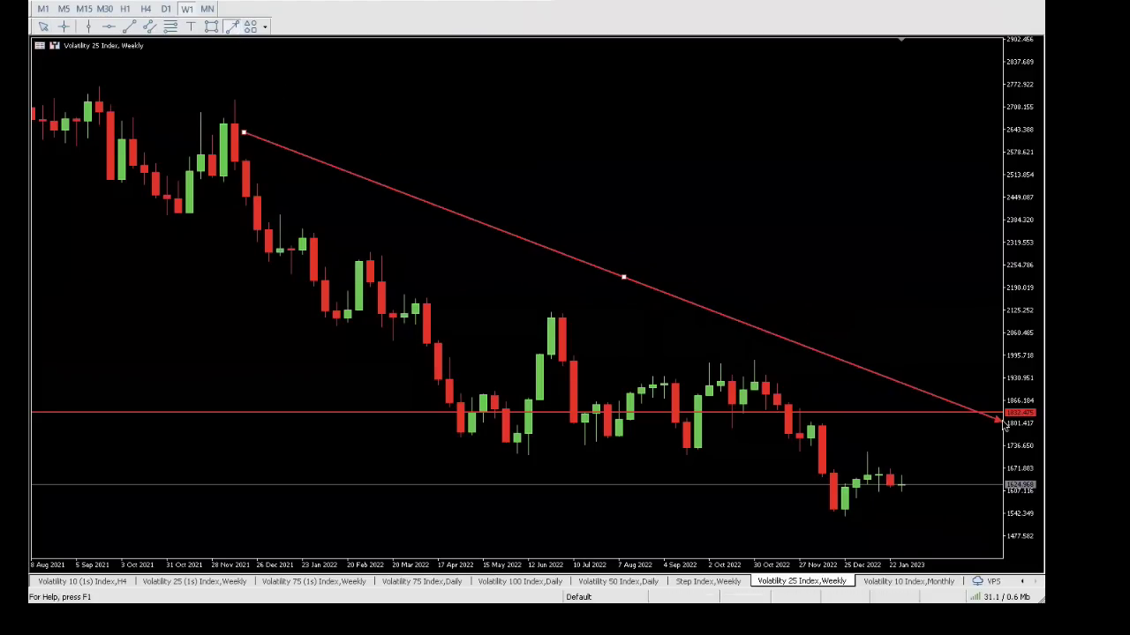
{"action": "right_click", "coordinate": [732, 318]}
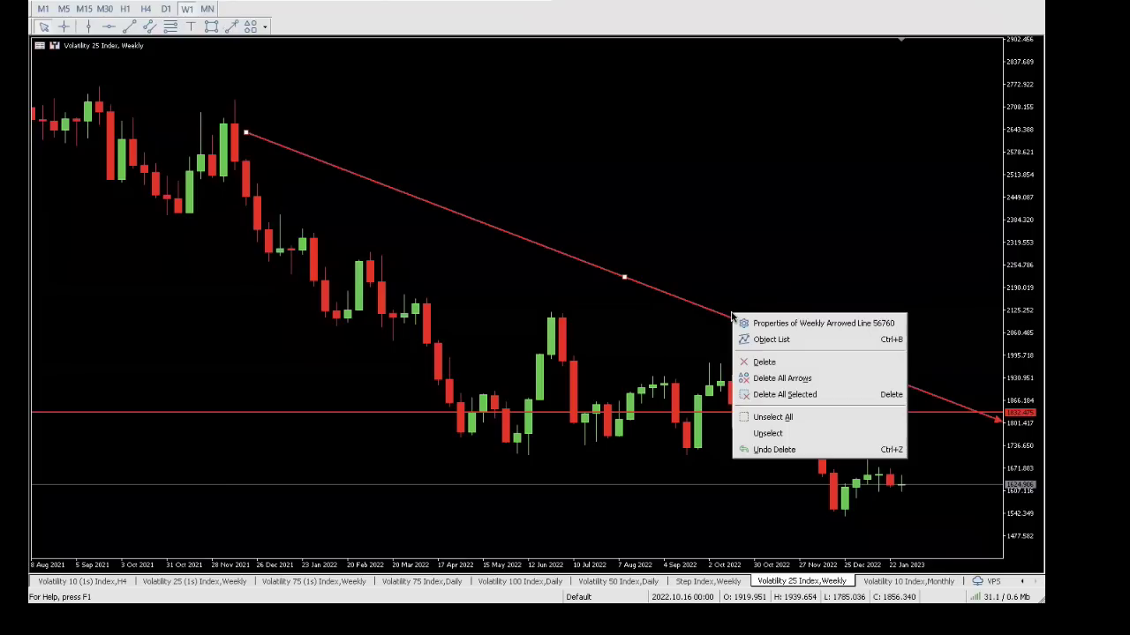
{"action": "left_click", "coordinate": [764, 361]}
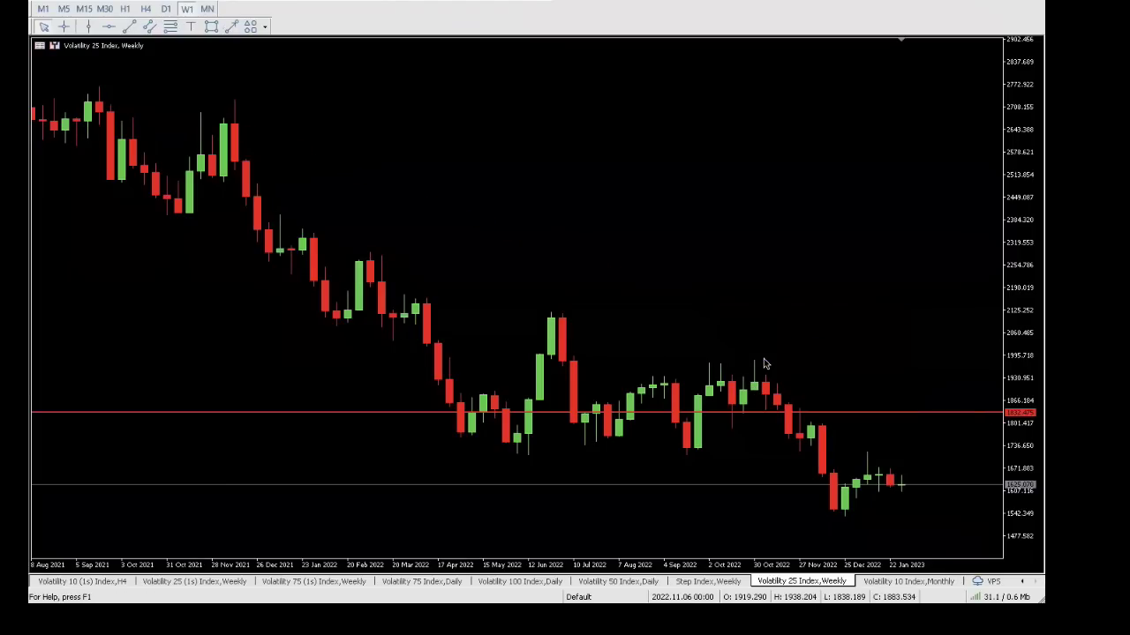
{"action": "left_click", "coordinate": [212, 27]}
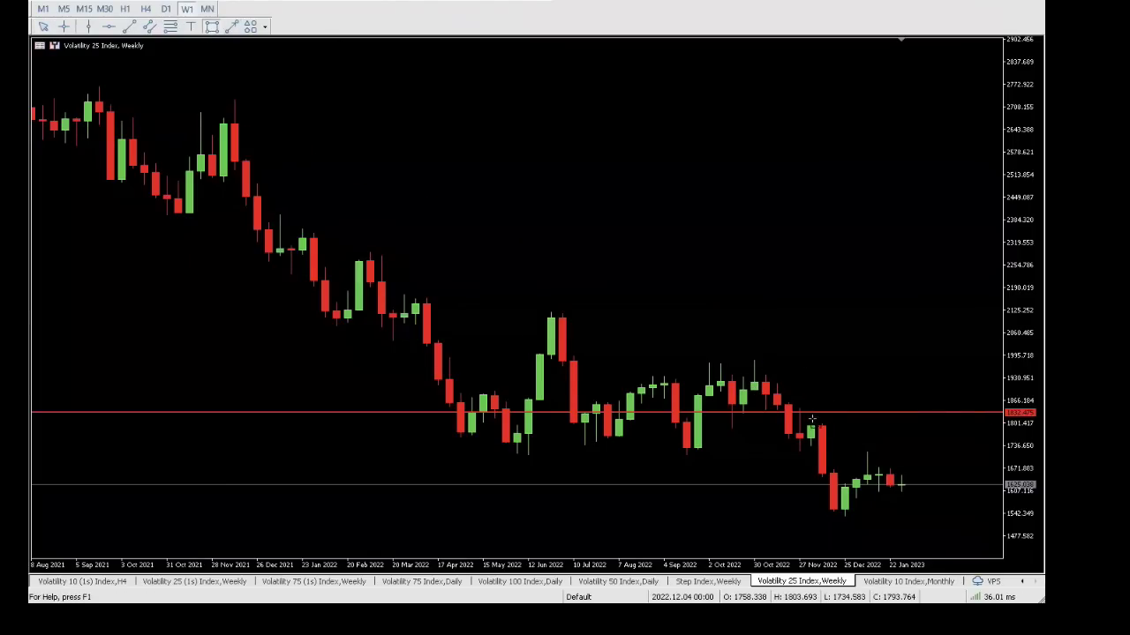
Step: Draw a grey rectangle from the late-November 2022 candles rightward and delete the stray arrow marker
{"action": "left_click_drag", "start_coordinate": [870, 457], "coordinate": [980, 451]}
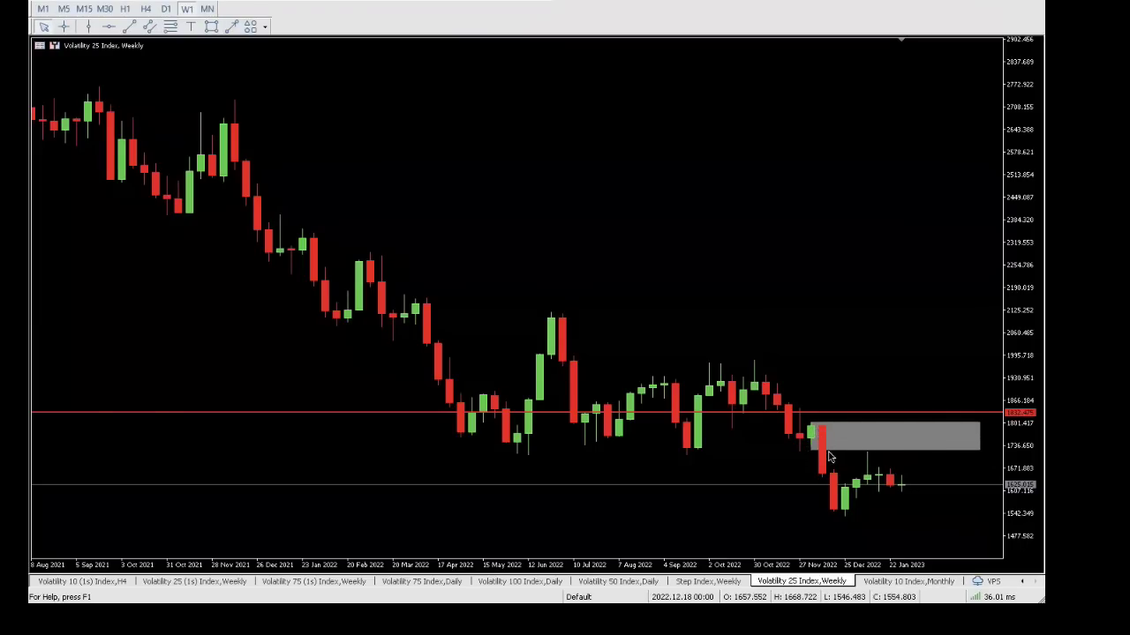
{"action": "mouse_move", "coordinate": [837, 519]}
{"action": "left_click", "coordinate": [231, 27]}
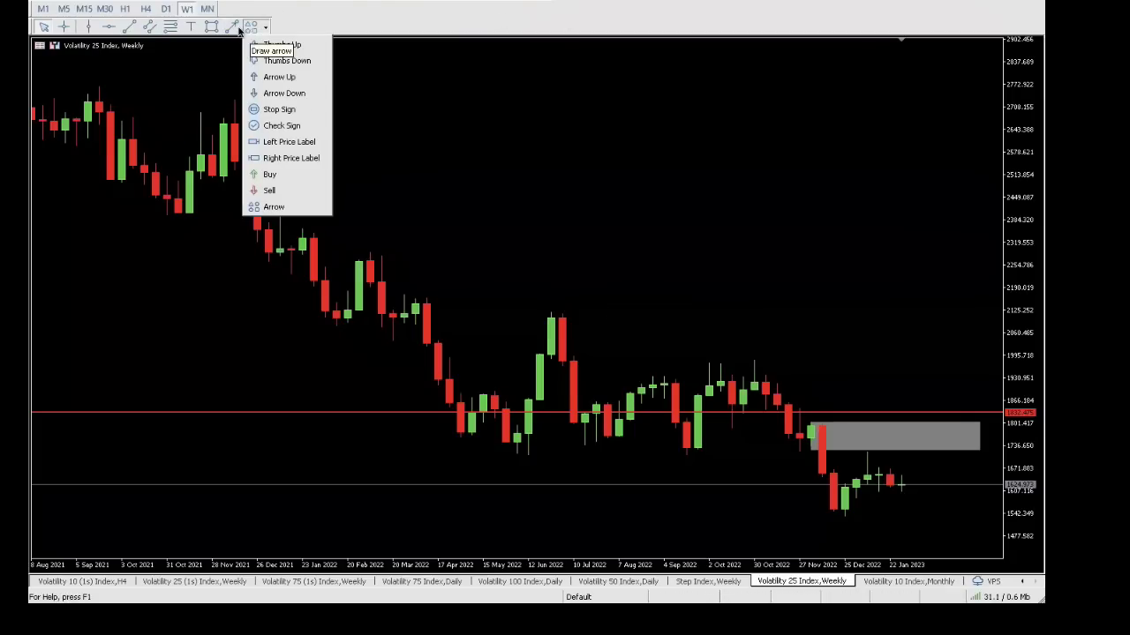
{"action": "left_click", "coordinate": [234, 29]}
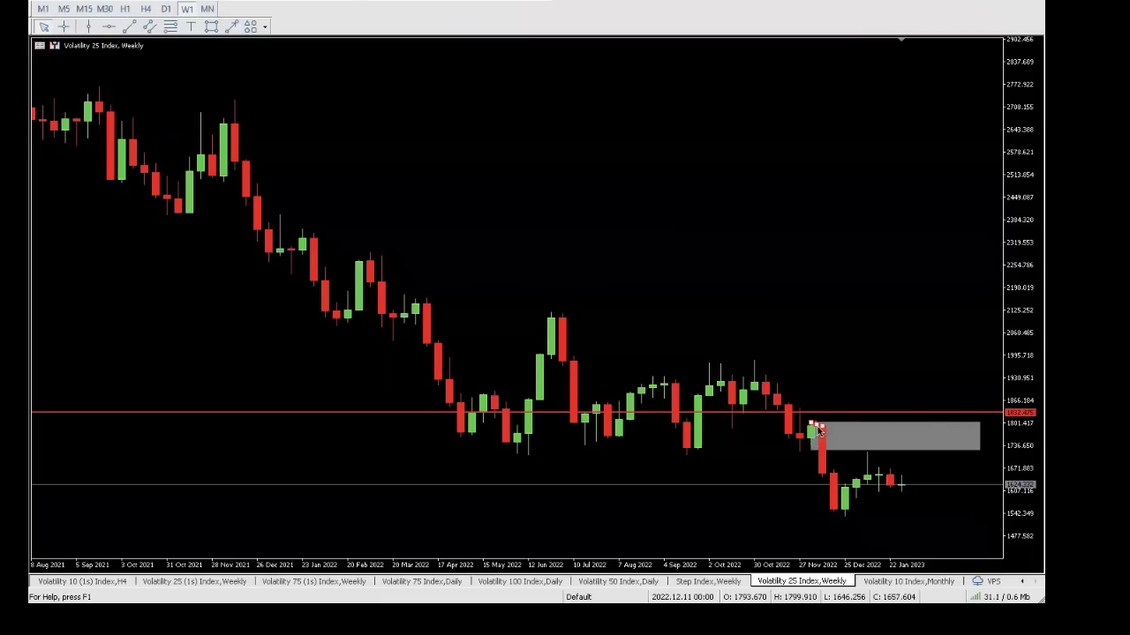
{"action": "right_click", "coordinate": [817, 428]}
{"action": "left_click", "coordinate": [845, 471]}
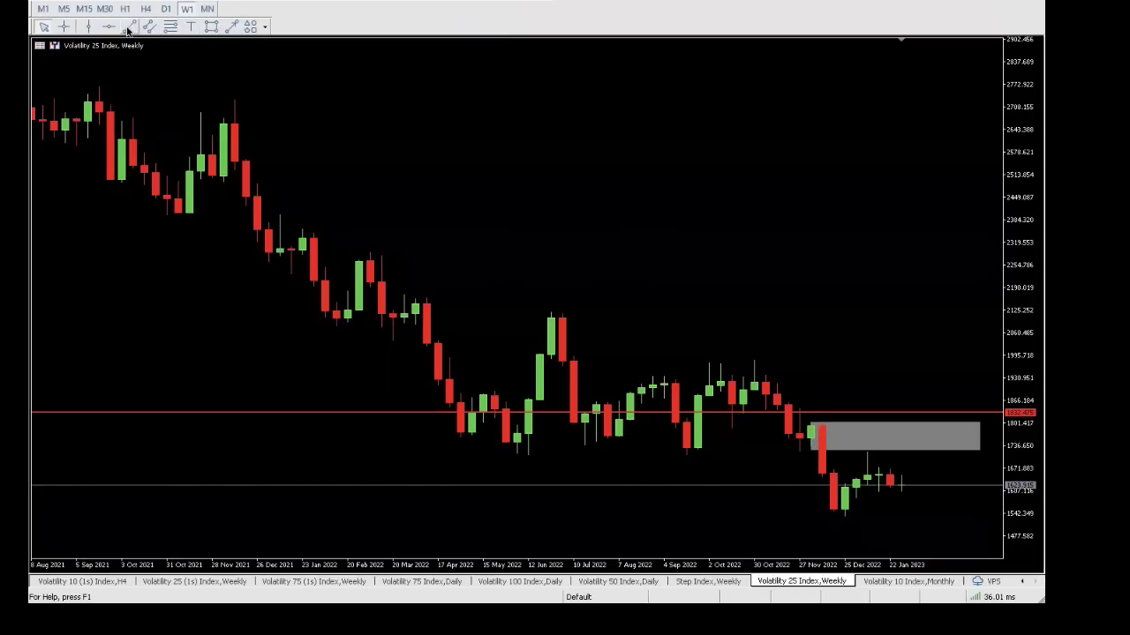
Step: Draw a magenta trend line along the top of the grey zone
{"action": "left_click", "coordinate": [130, 27]}
{"action": "left_click_drag", "start_coordinate": [799, 427], "coordinate": [866, 424]}
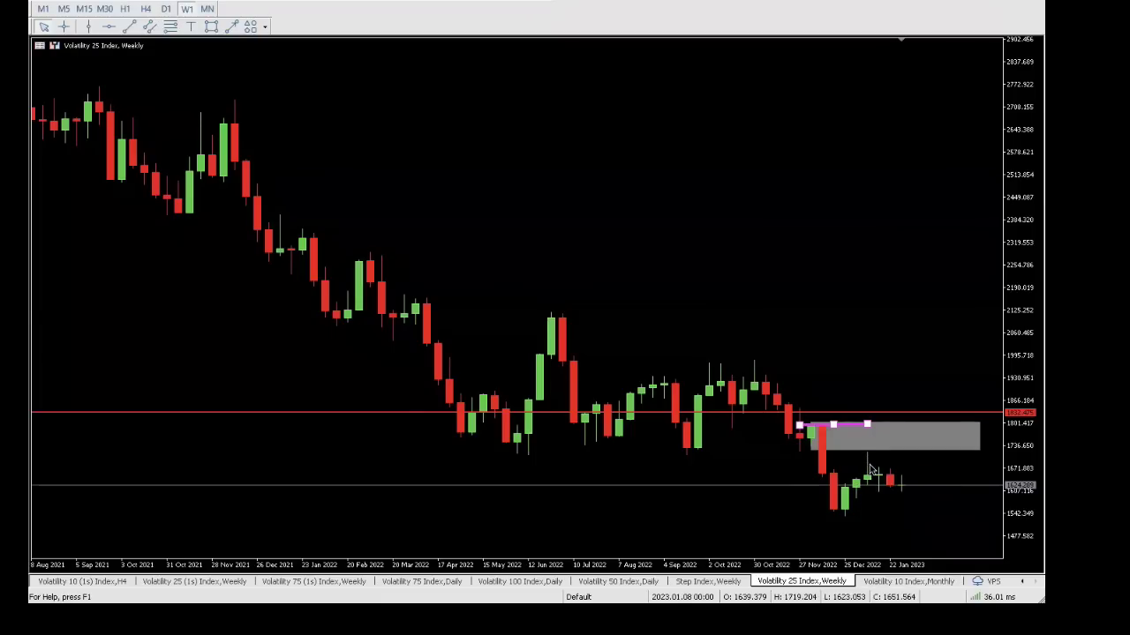
{"action": "mouse_move", "coordinate": [873, 482]}
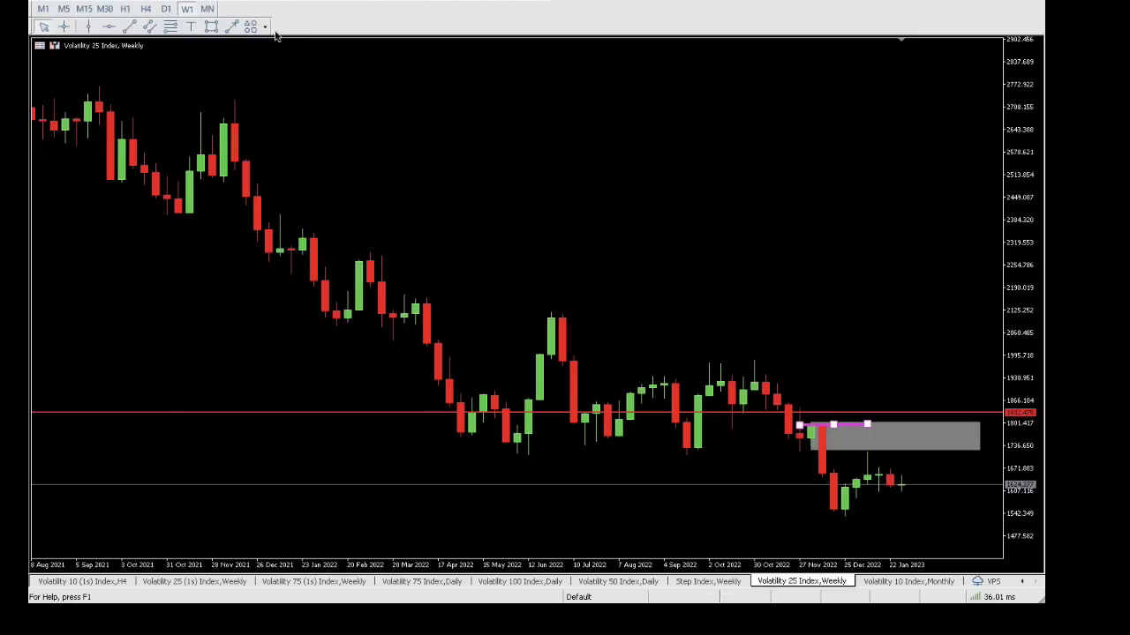
Step: Drop the red resistance line to the zone's lower edge, delete the extra trendline, and show a line chart
{"action": "left_click", "coordinate": [231, 27]}
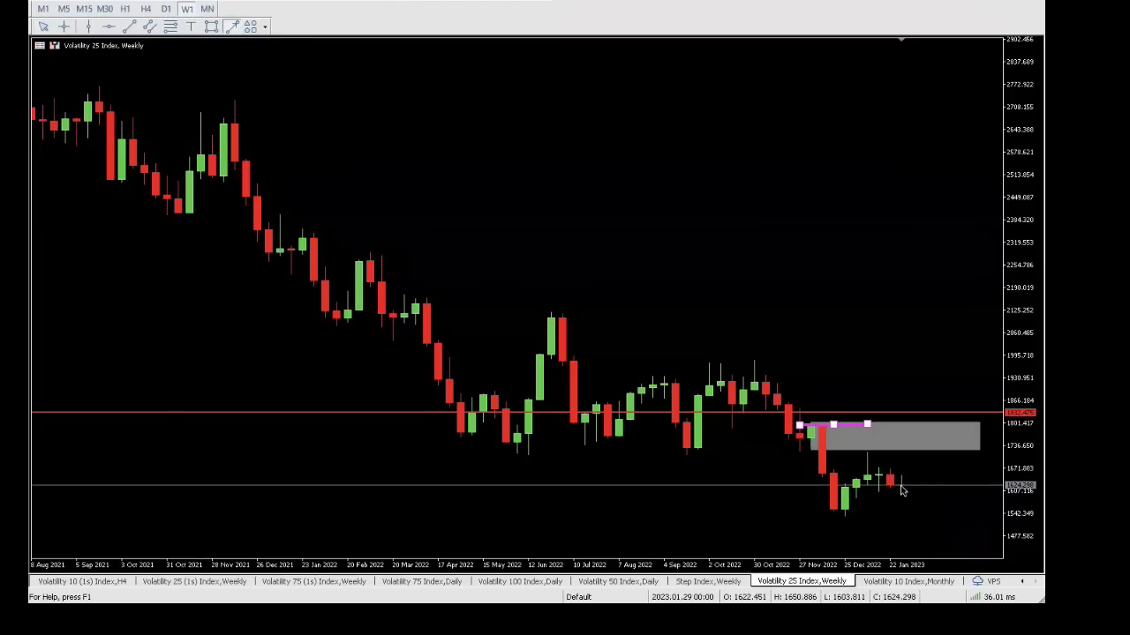
{"action": "left_click_drag", "start_coordinate": [900, 485], "coordinate": [912, 438]}
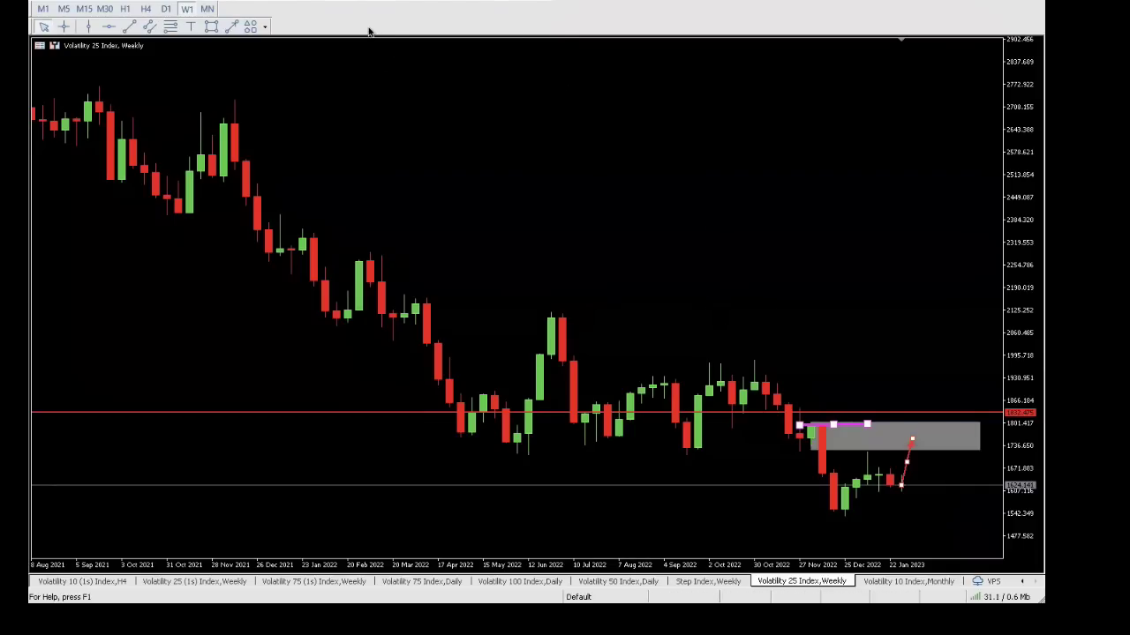
{"action": "double_click", "coordinate": [335, 412]}
{"action": "left_click_drag", "start_coordinate": [337, 412], "coordinate": [351, 455]}
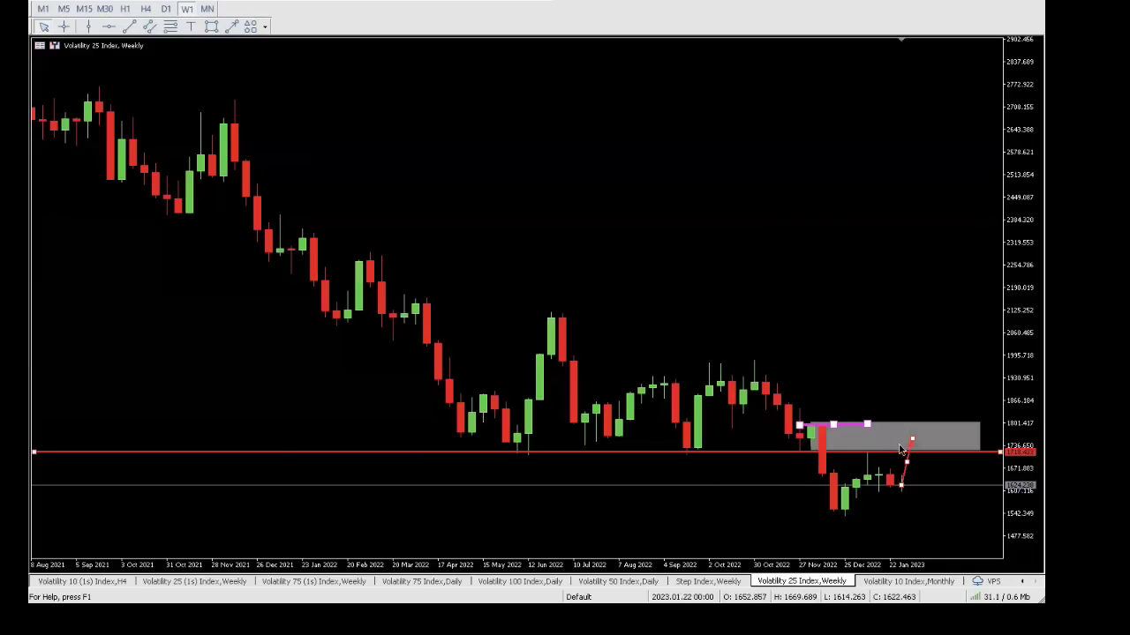
{"action": "right_click", "coordinate": [906, 454]}
{"action": "left_click", "coordinate": [896, 507]}
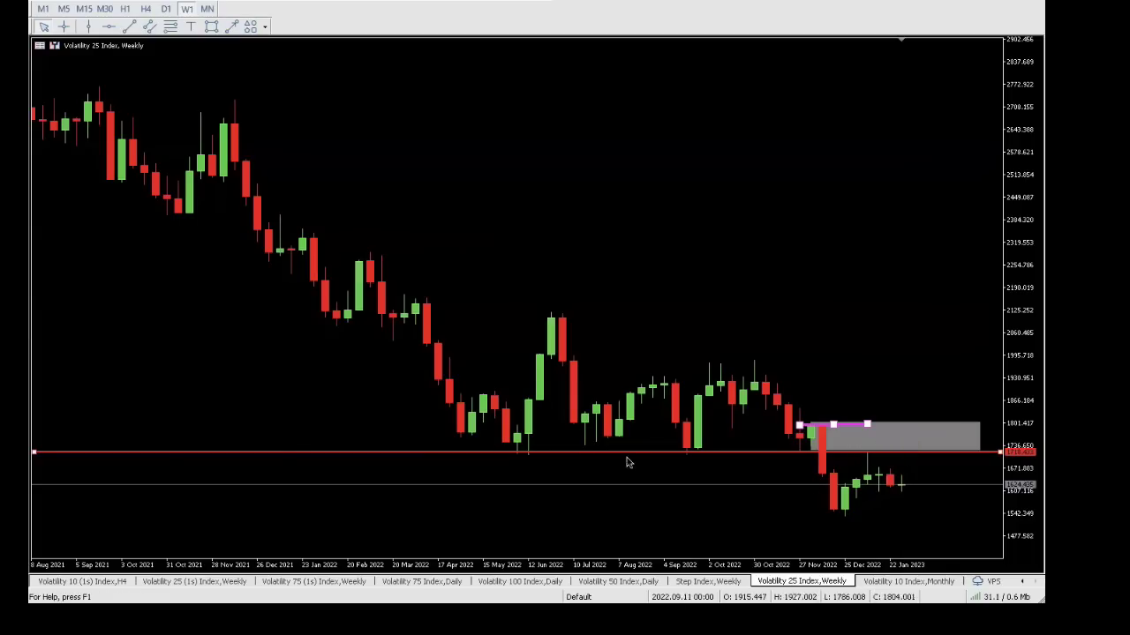
{"action": "key", "text": "alt+3"}
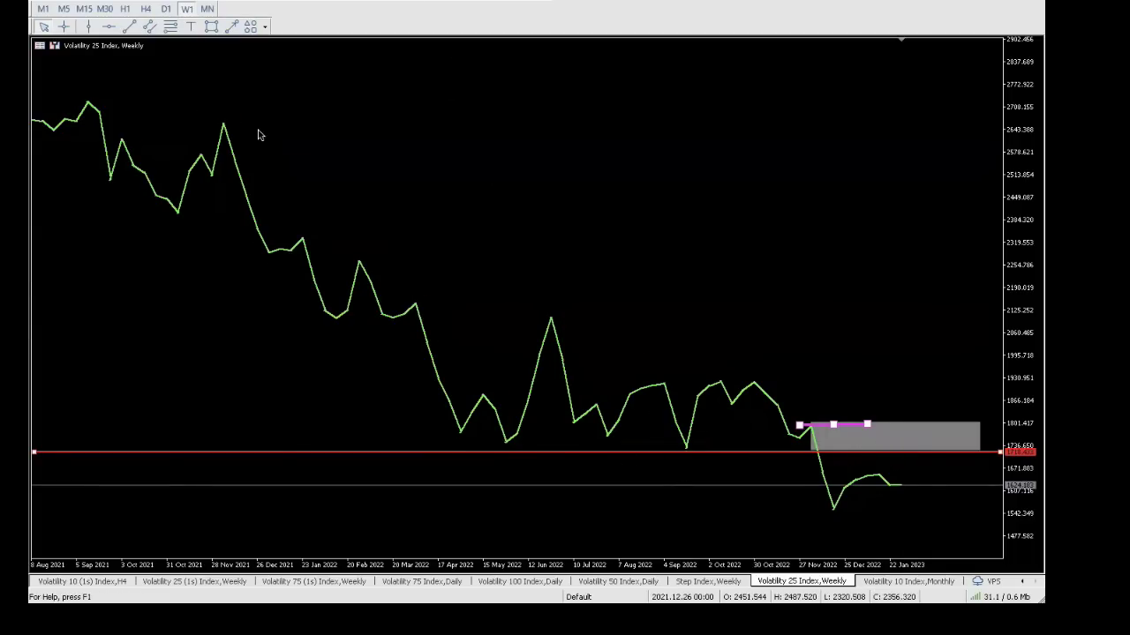
Step: Add a second red horizontal level just above the first, near 1740, and restore candlesticks
{"action": "left_click", "coordinate": [108, 26]}
{"action": "left_click", "coordinate": [697, 447]}
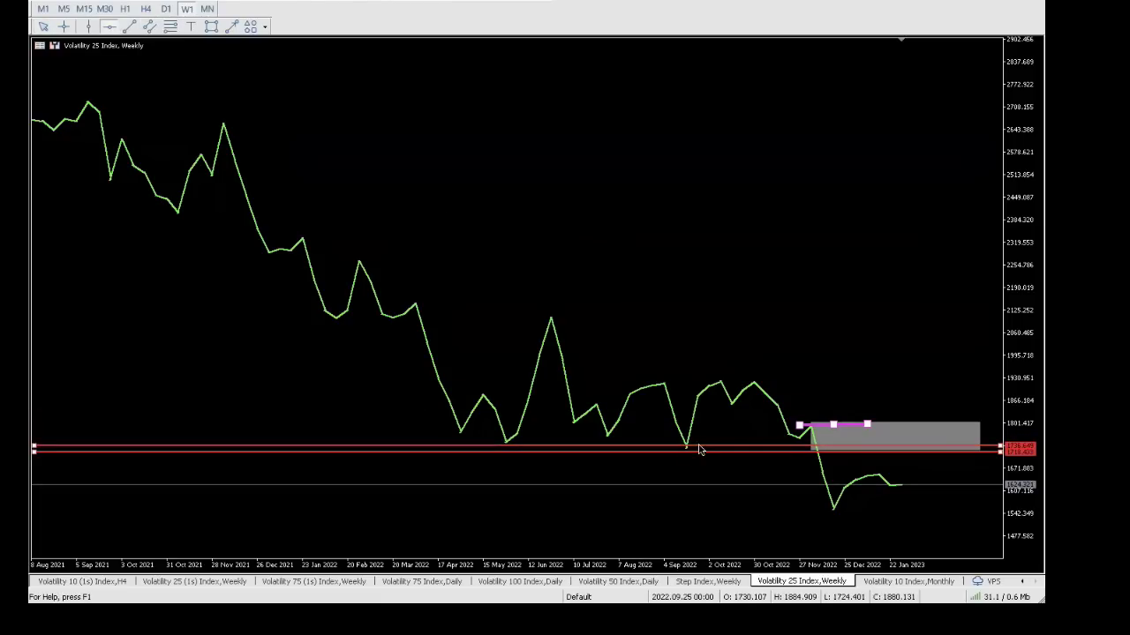
{"action": "left_click", "coordinate": [699, 449]}
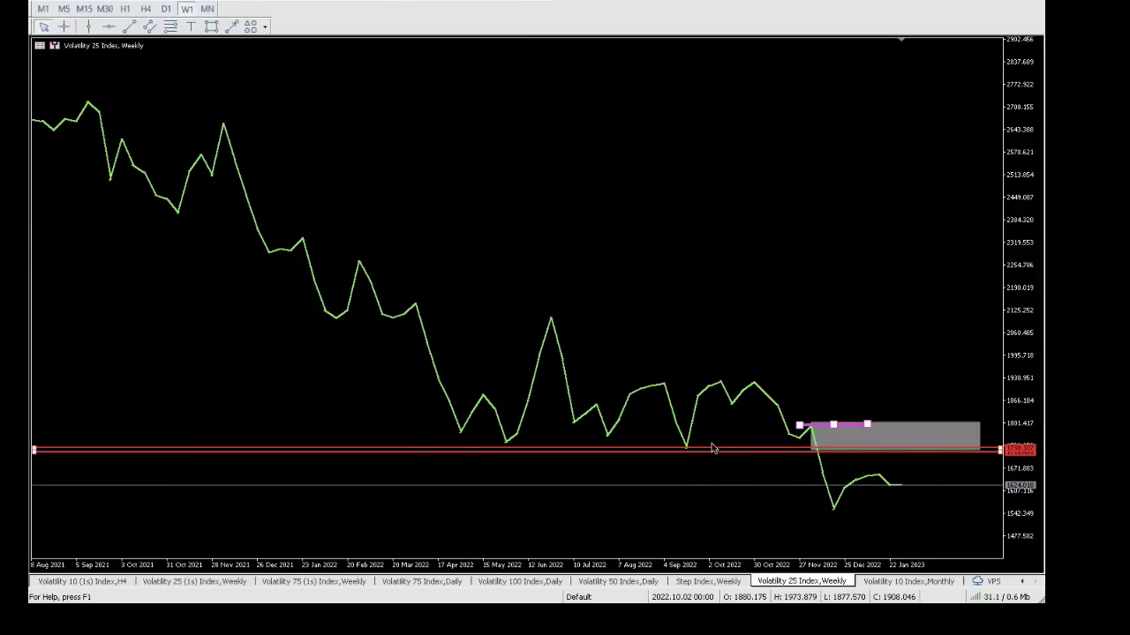
{"action": "left_click_drag", "start_coordinate": [713, 450], "coordinate": [715, 445]}
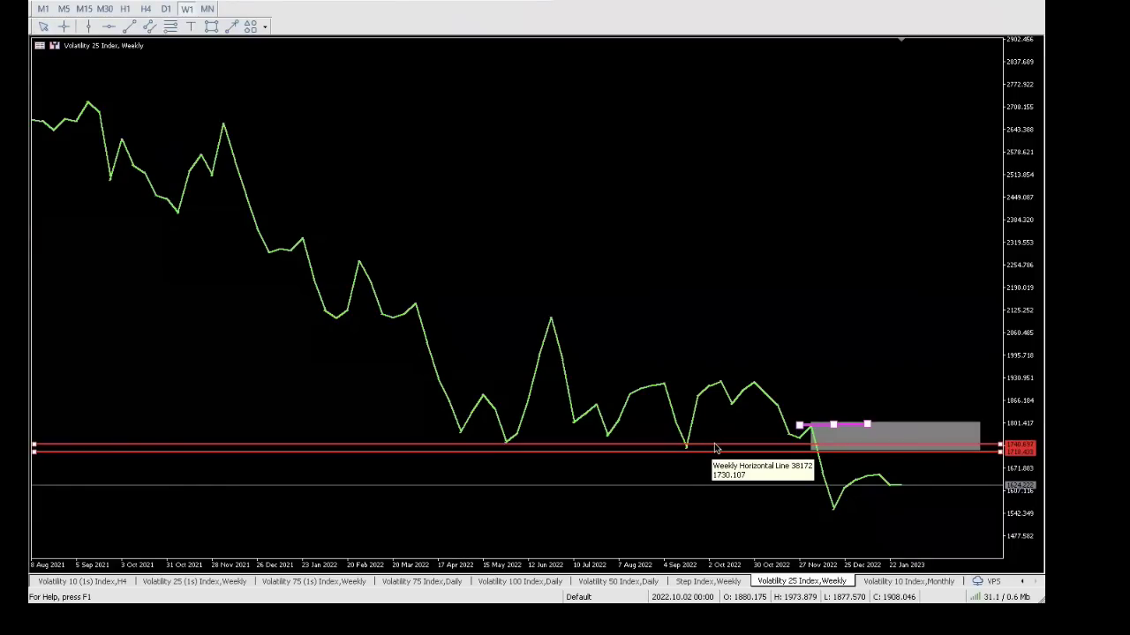
{"action": "left_click", "coordinate": [391, 3]}
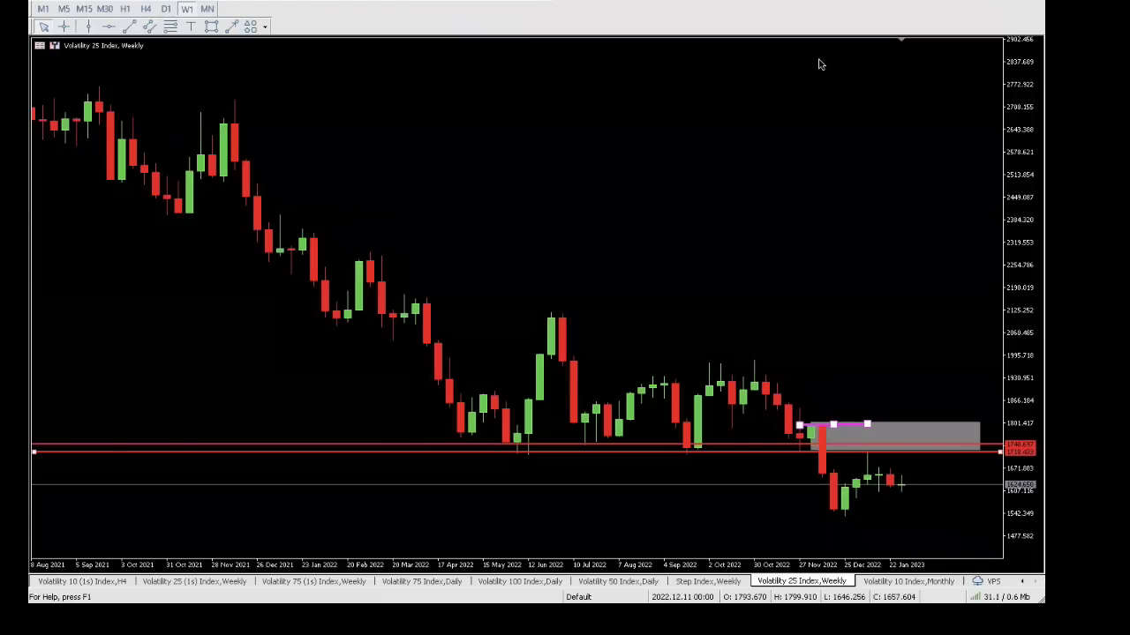
Step: Sketch and erase trial freehand marks around the latest candles, then switch to the D1 timeframe
{"action": "left_click_drag", "start_coordinate": [876, 473], "coordinate": [896, 475]}
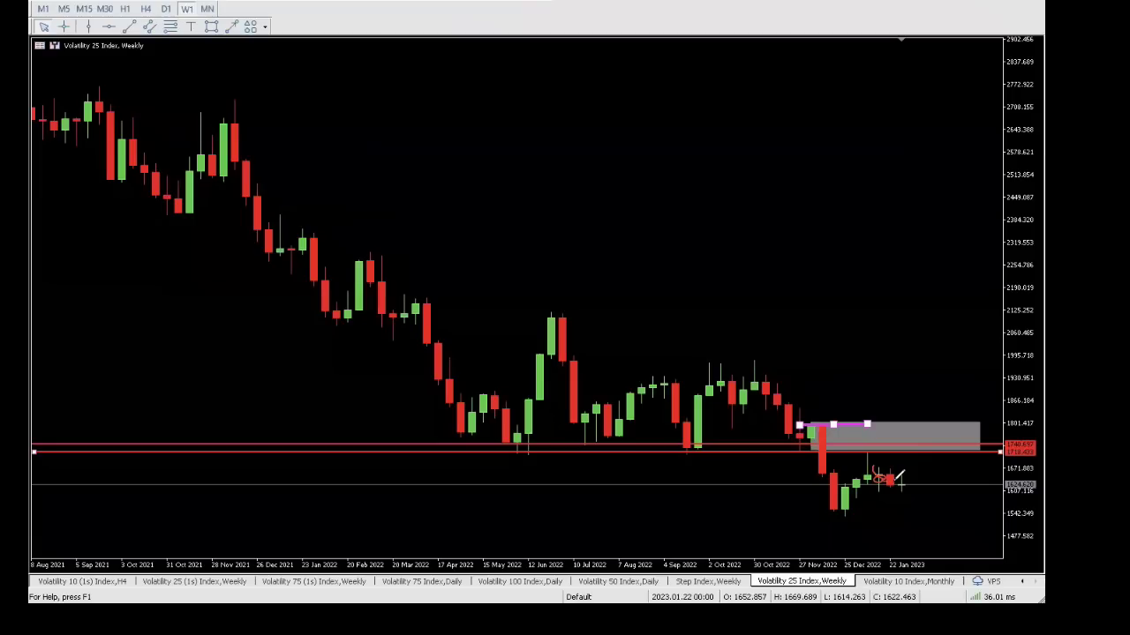
{"action": "mouse_move", "coordinate": [906, 495]}
{"action": "left_mouse_down"}
{"action": "mouse_move", "coordinate": [941, 441]}
{"action": "mouse_move", "coordinate": [963, 503]}
{"action": "left_mouse_up"}
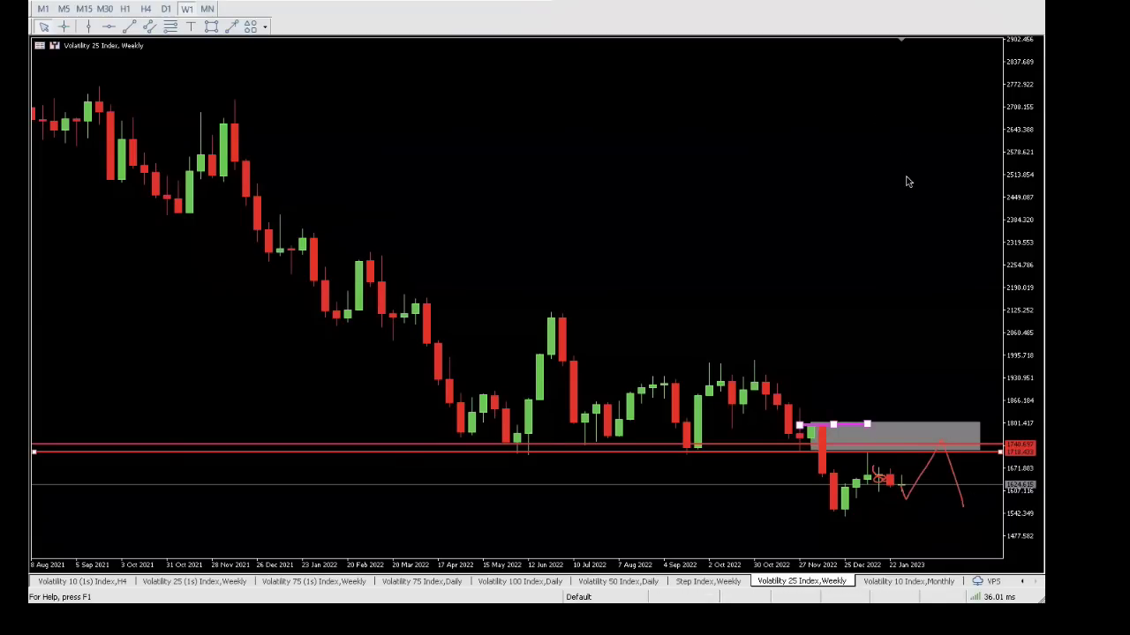
{"action": "key", "text": "e"}
{"action": "left_click_drag", "start_coordinate": [897, 429], "coordinate": [900, 426]}
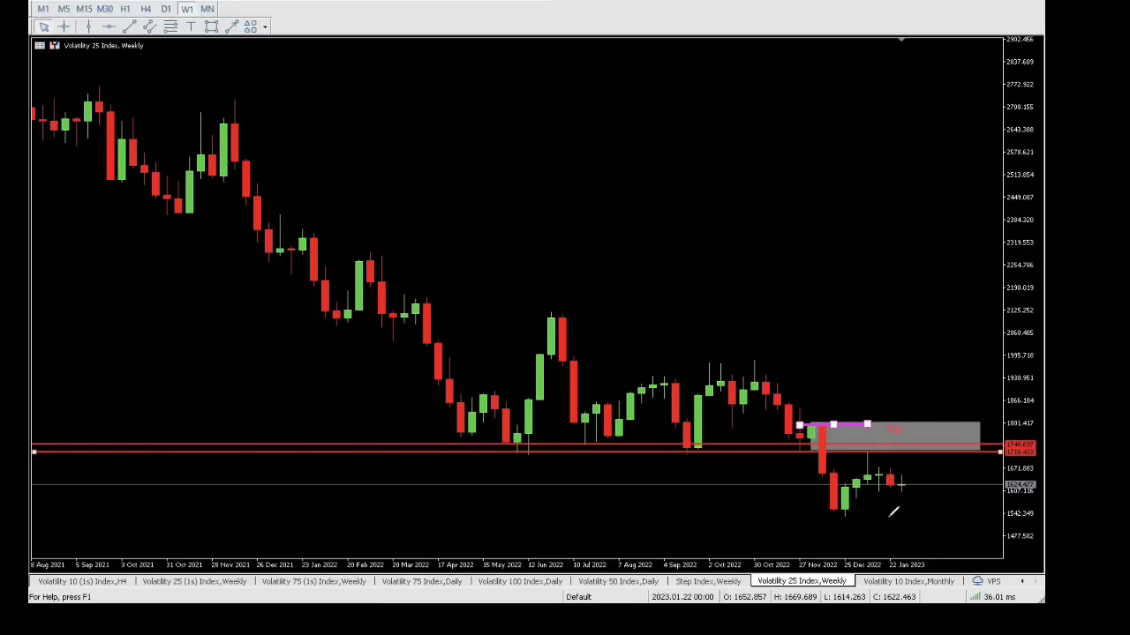
{"action": "left_click_drag", "start_coordinate": [876, 534], "coordinate": [928, 528]}
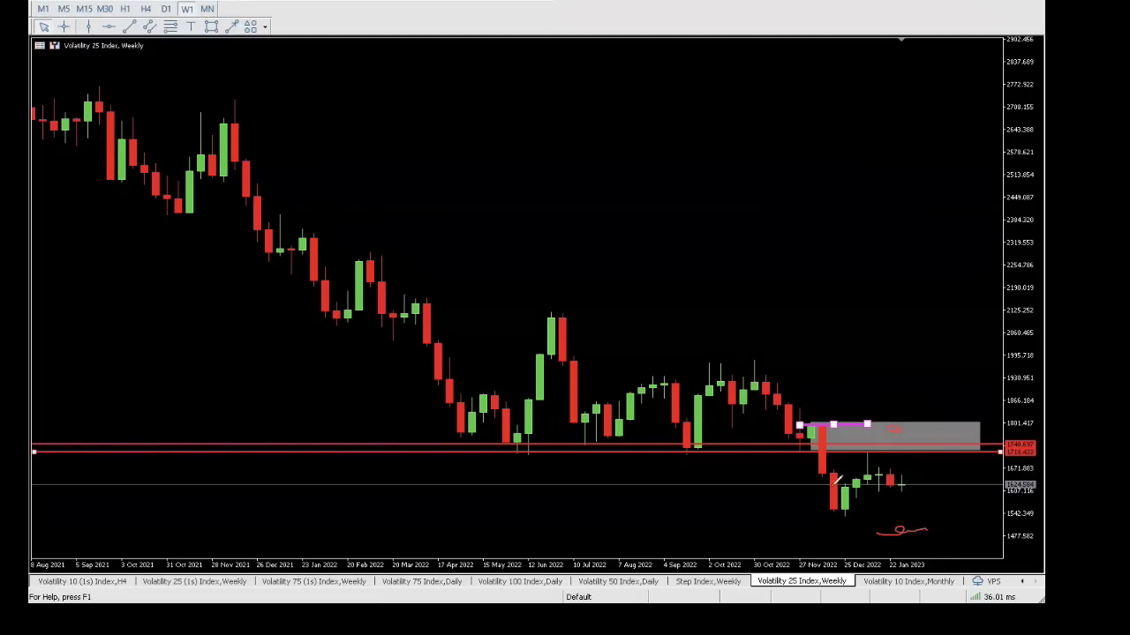
{"action": "left_click_drag", "start_coordinate": [826, 486], "coordinate": [925, 479]}
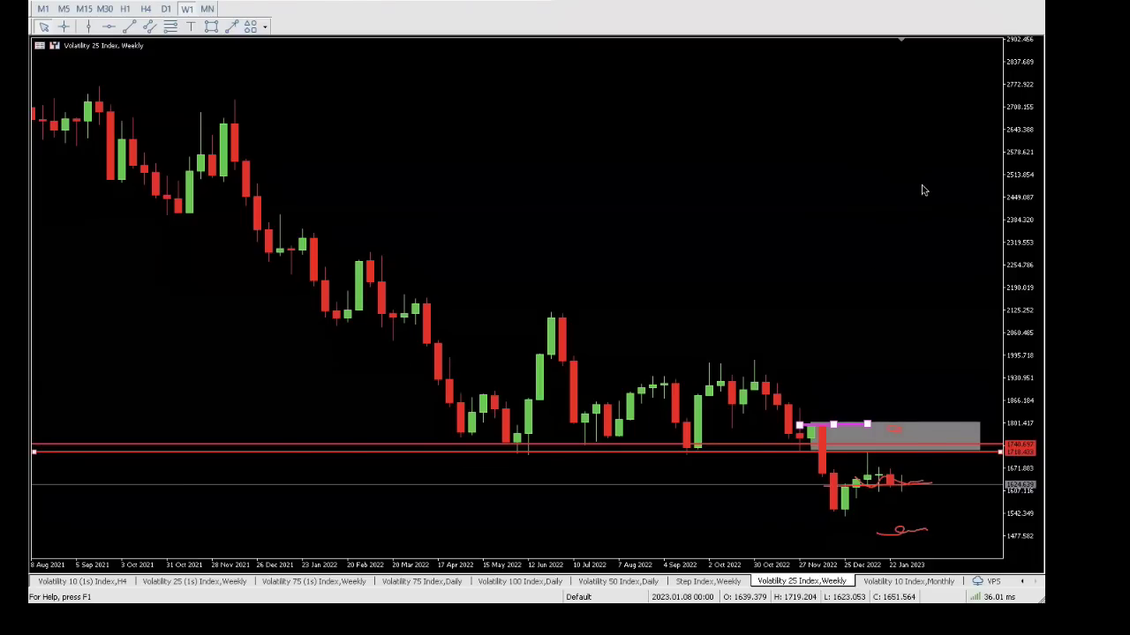
{"action": "key", "text": "Escape"}
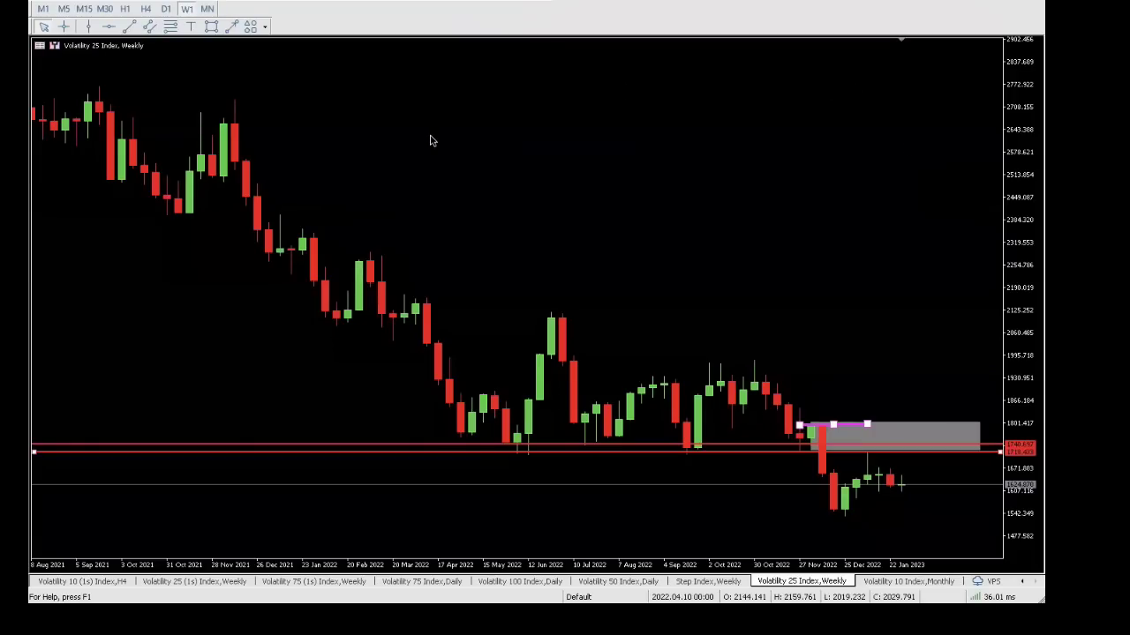
{"action": "left_click", "coordinate": [166, 8]}
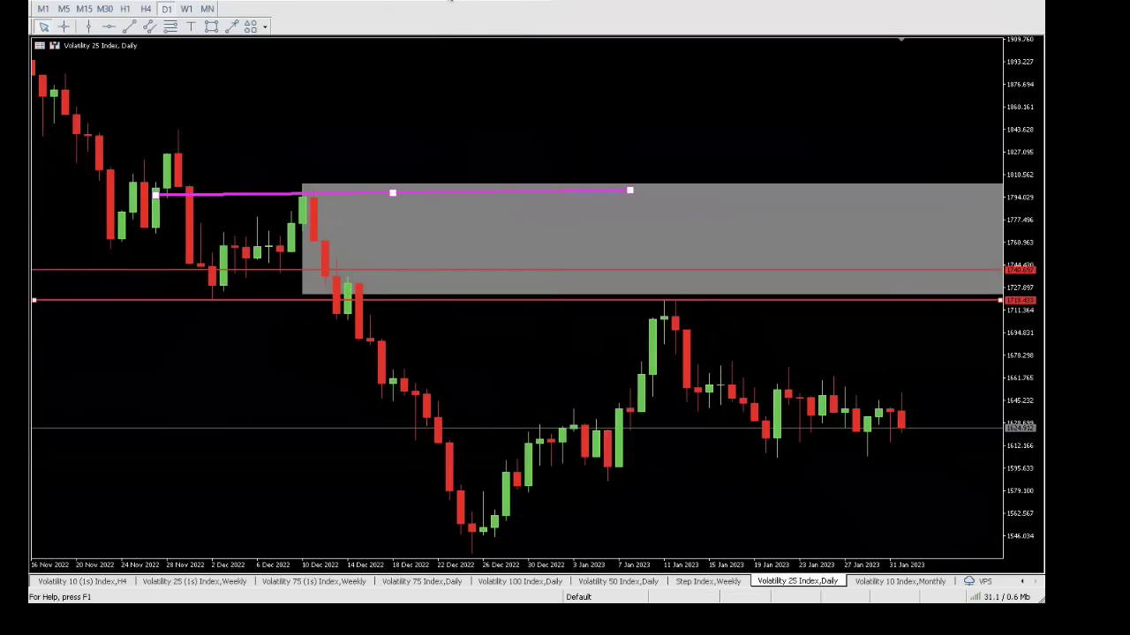
Step: Zoom out the daily chart, add a zone from the January 2023 high, and delete the old weekly rectangle
{"action": "key", "text": "minus"}
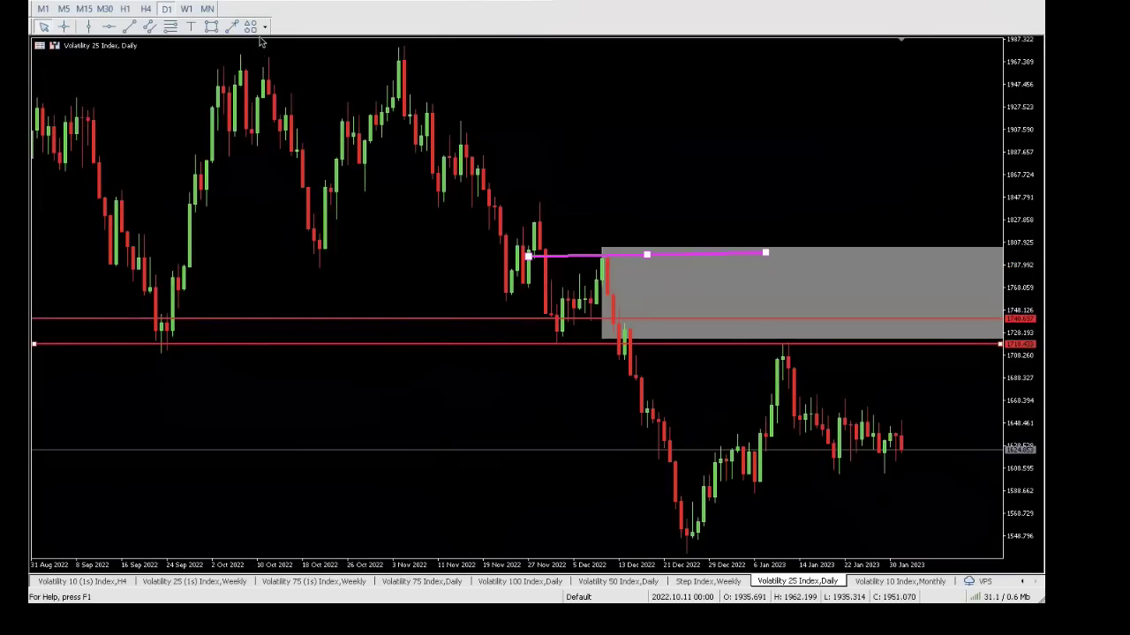
{"action": "left_click", "coordinate": [211, 26]}
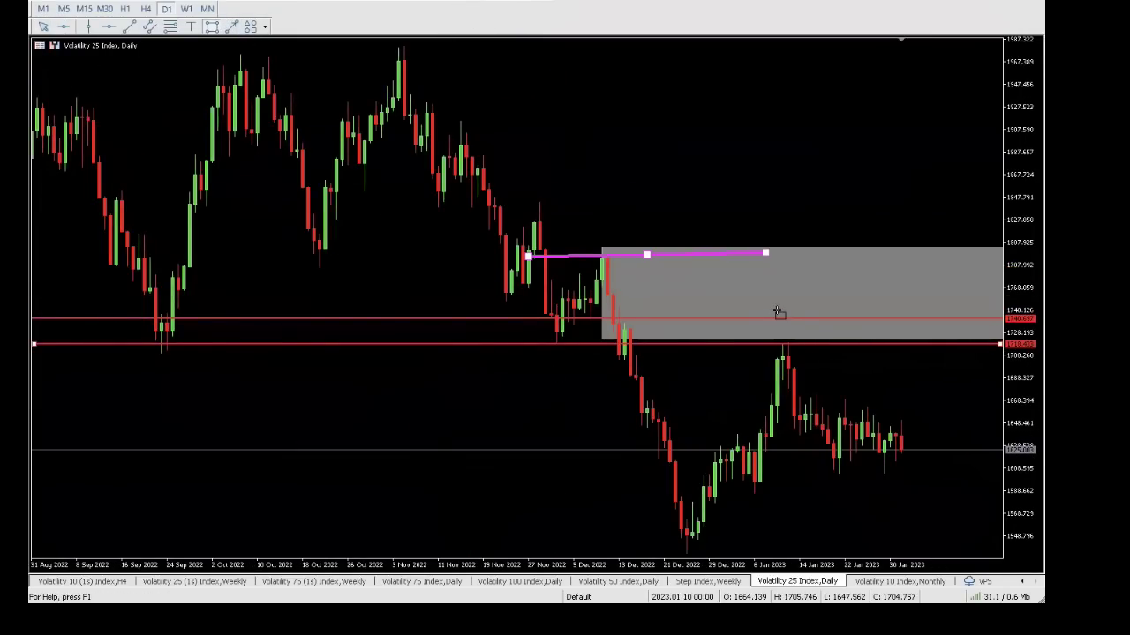
{"action": "mouse_move", "coordinate": [777, 309]}
{"action": "left_mouse_down"}
{"action": "mouse_move", "coordinate": [820, 374]}
{"action": "mouse_move", "coordinate": [1017, 359]}
{"action": "left_mouse_up"}
{"action": "right_click", "coordinate": [1004, 357]}
{"action": "left_click", "coordinate": [828, 253]}
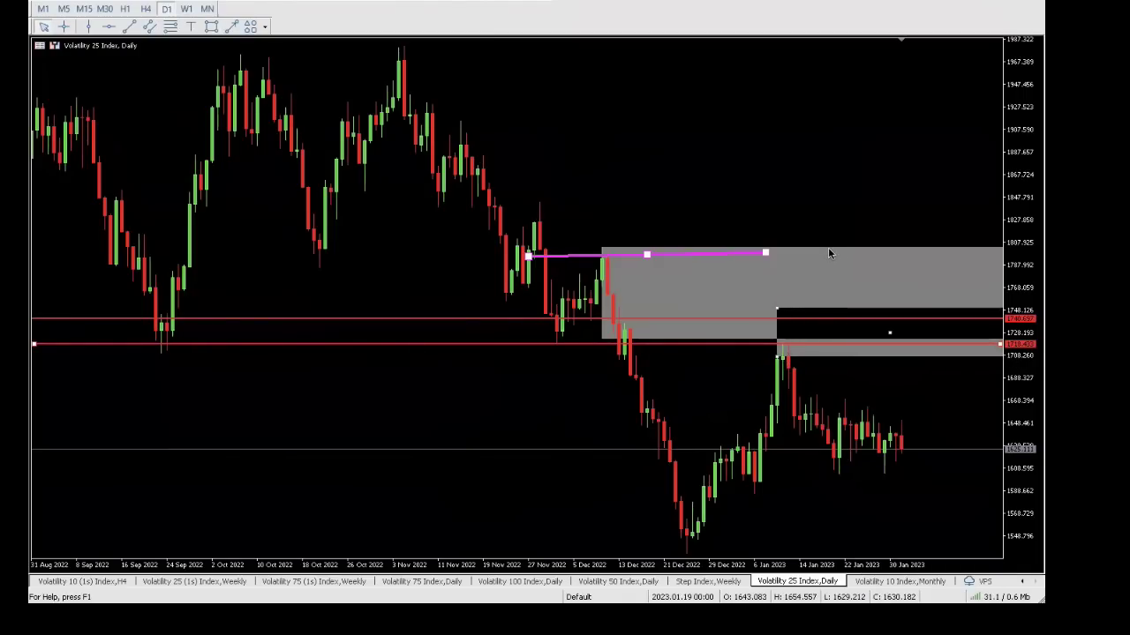
{"action": "right_click", "coordinate": [832, 254]}
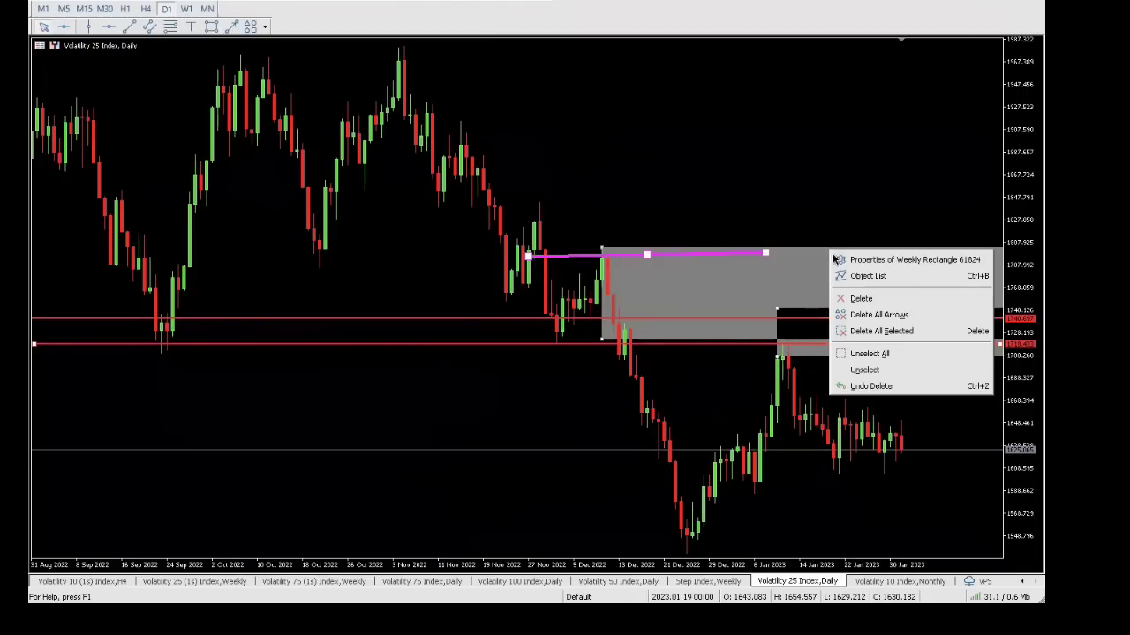
{"action": "left_click", "coordinate": [862, 299]}
Step: Stretch Fibonacci levels down from the new zone and draw a grey zone across the December lows
{"action": "left_click_drag", "start_coordinate": [1029, 432], "coordinate": [1033, 456]}
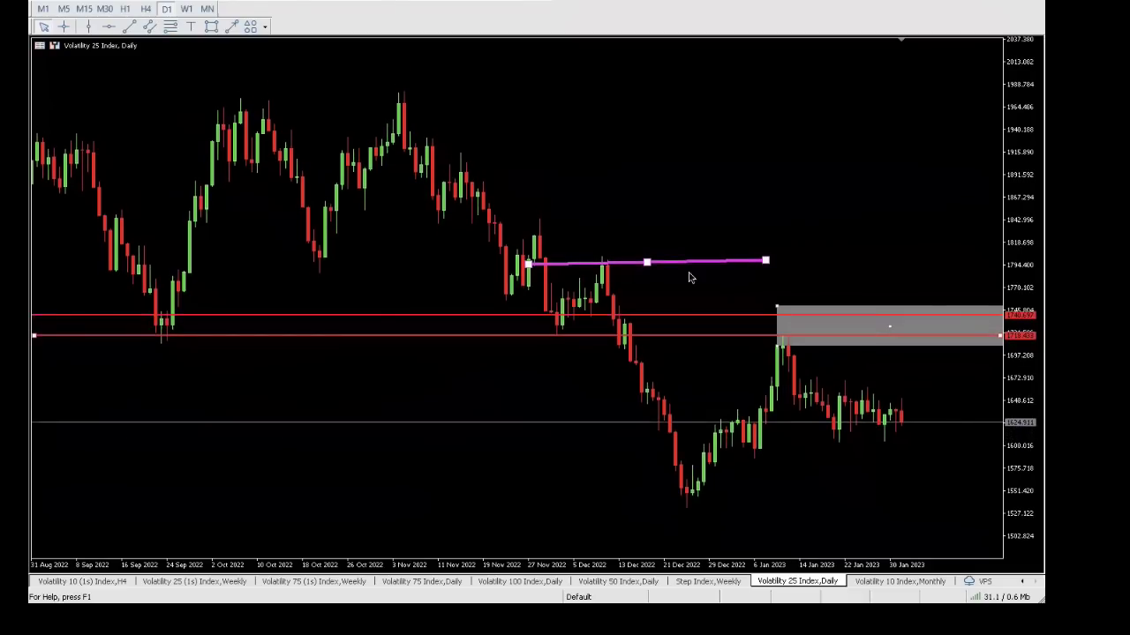
{"action": "left_click", "coordinate": [231, 26]}
{"action": "left_click_drag", "start_coordinate": [943, 332], "coordinate": [946, 512]}
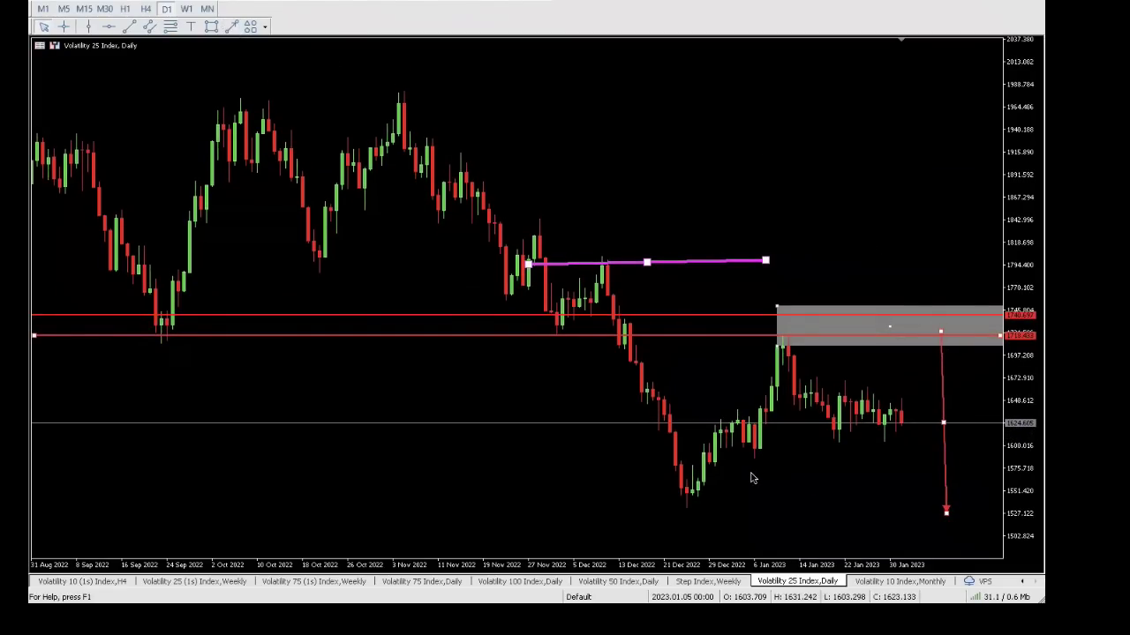
{"action": "left_click", "coordinate": [212, 26]}
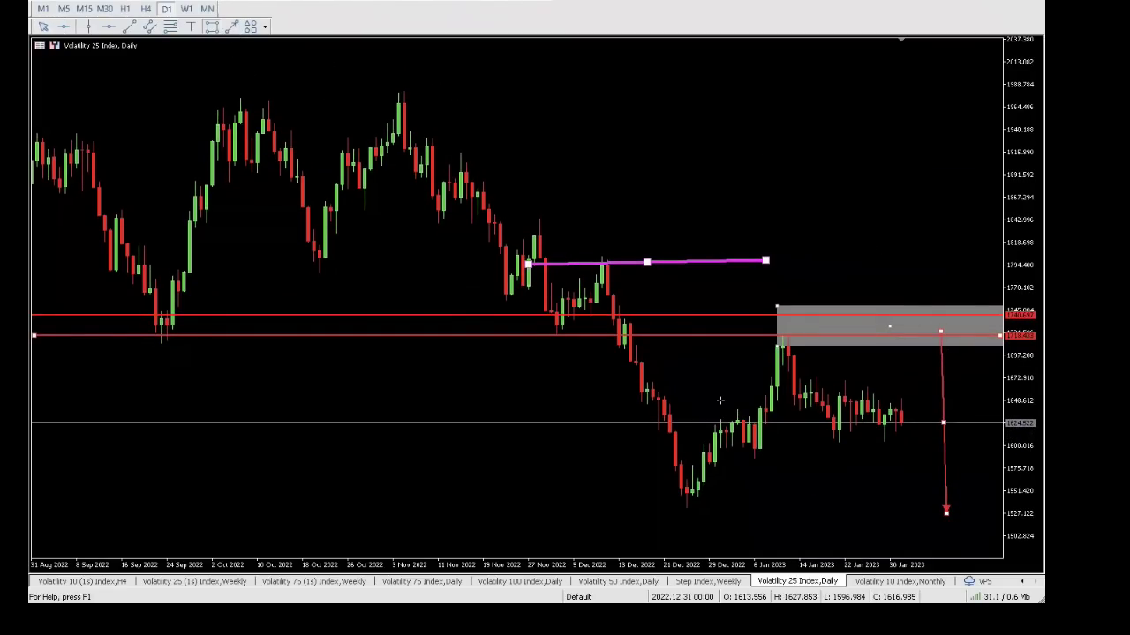
{"action": "left_click_drag", "start_coordinate": [679, 487], "coordinate": [1020, 514]}
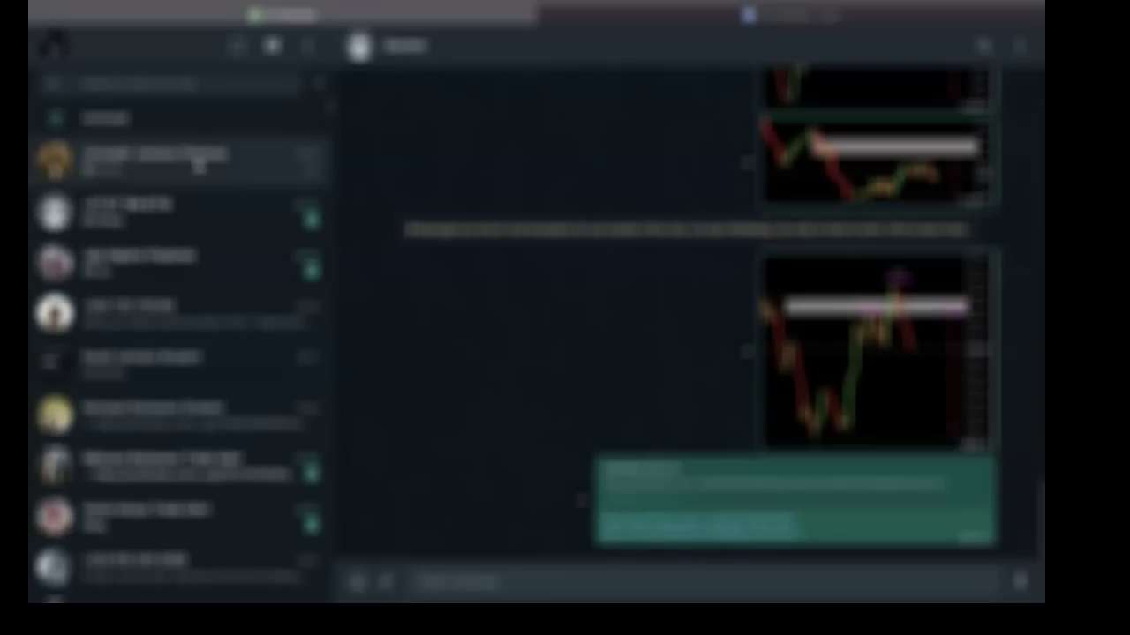
Step: Open the latest WhatsApp chat and zoom around the account screenshot's balance and positions list
{"action": "left_click", "coordinate": [200, 166]}
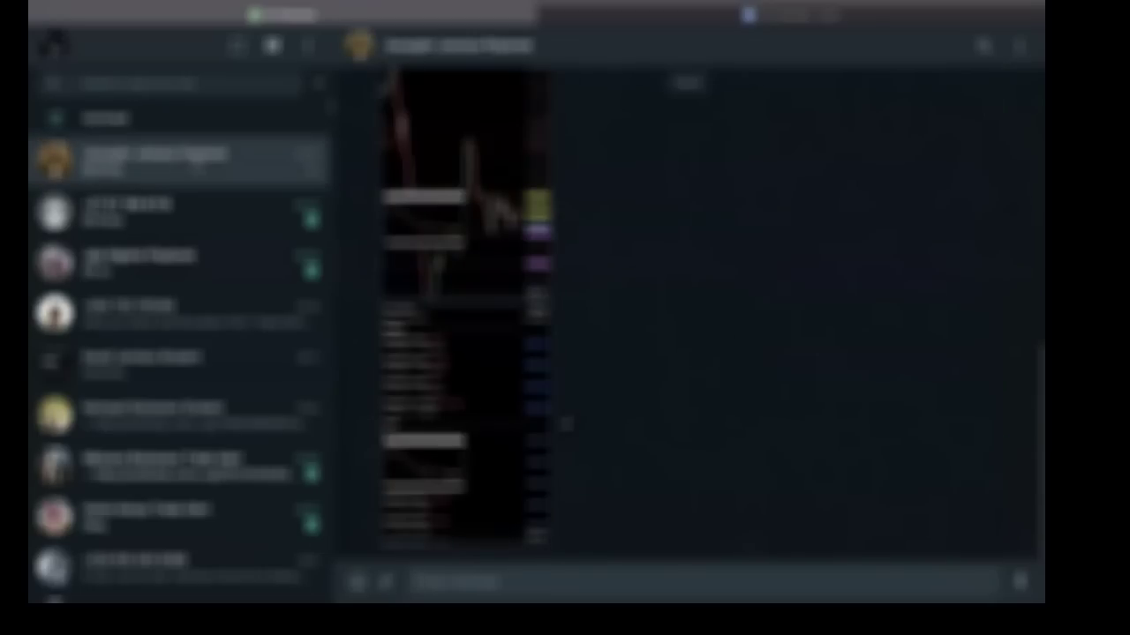
{"action": "left_click", "coordinate": [462, 386]}
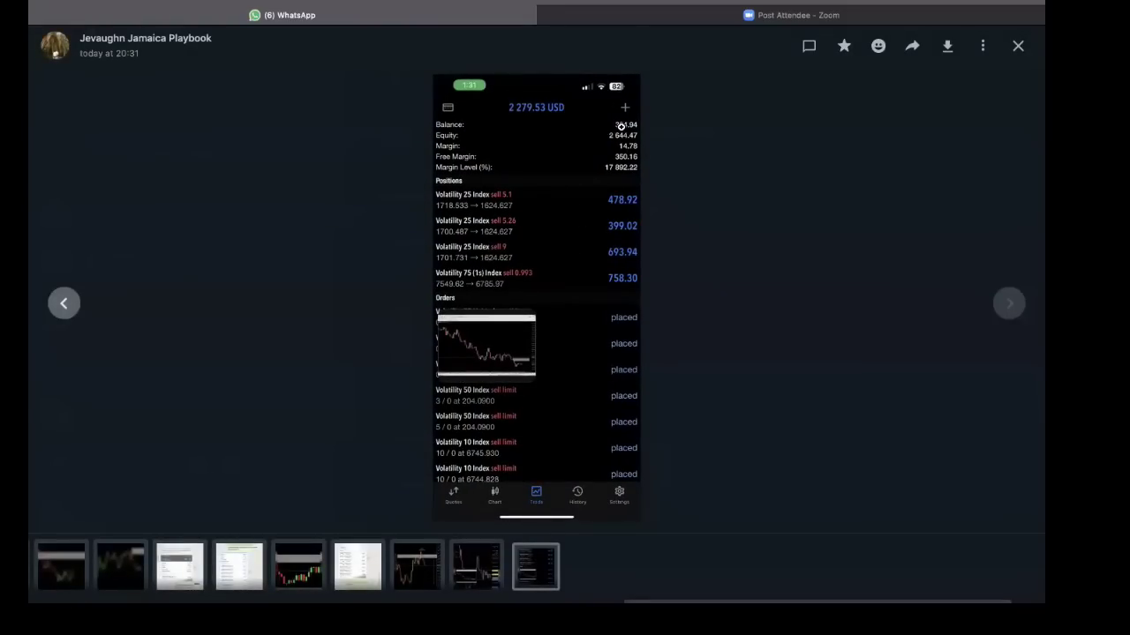
{"action": "left_click", "coordinate": [621, 191]}
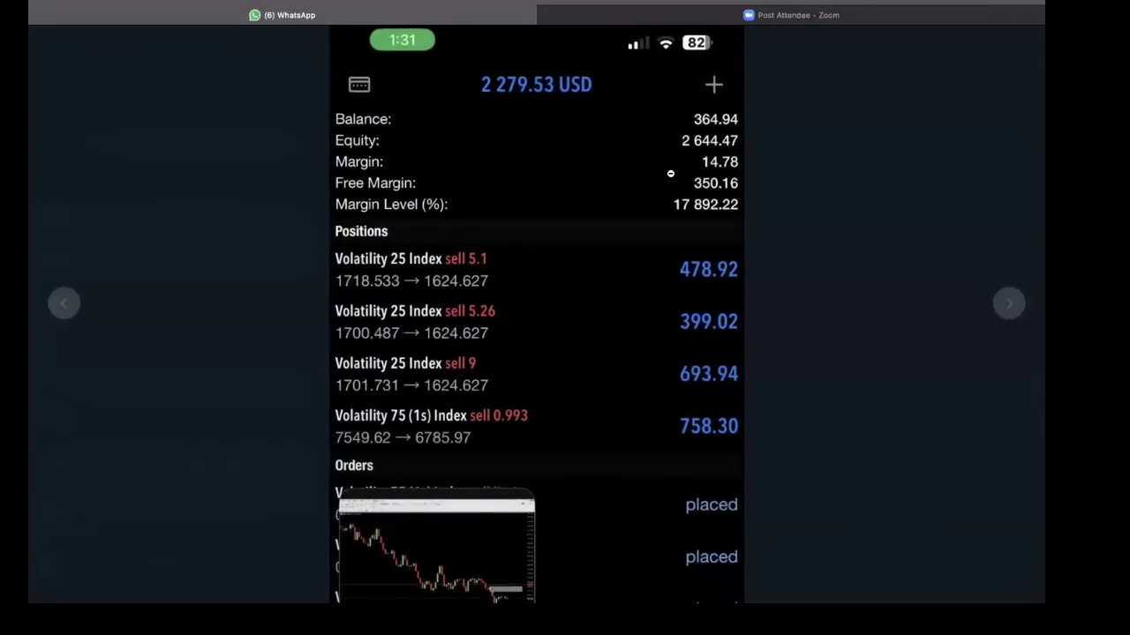
{"action": "left_click", "coordinate": [669, 173]}
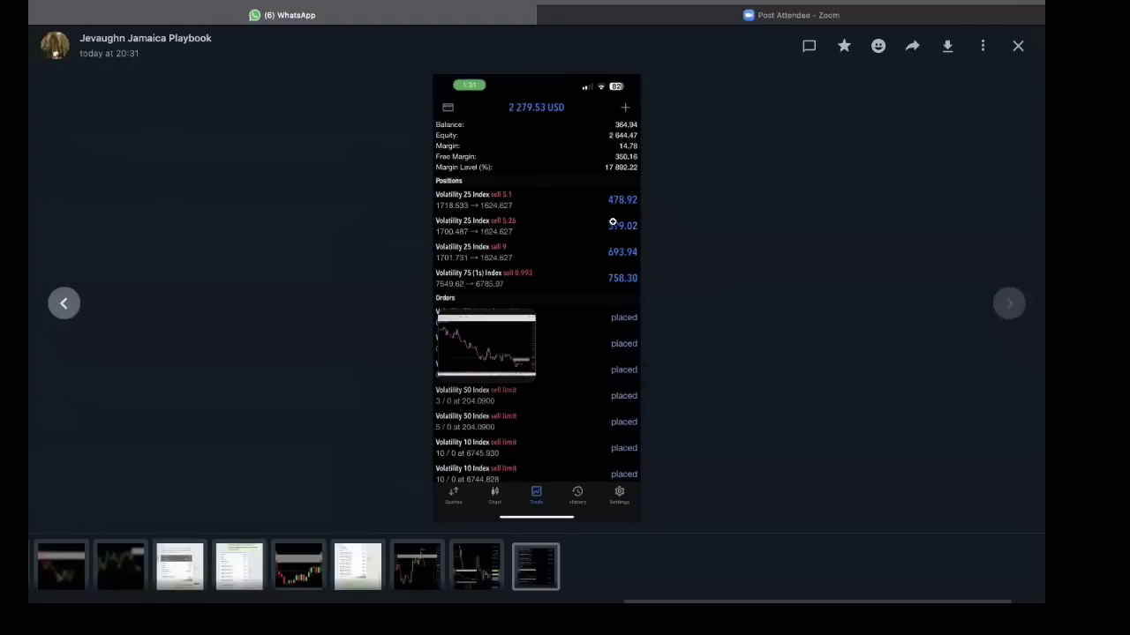
{"action": "left_click", "coordinate": [611, 136]}
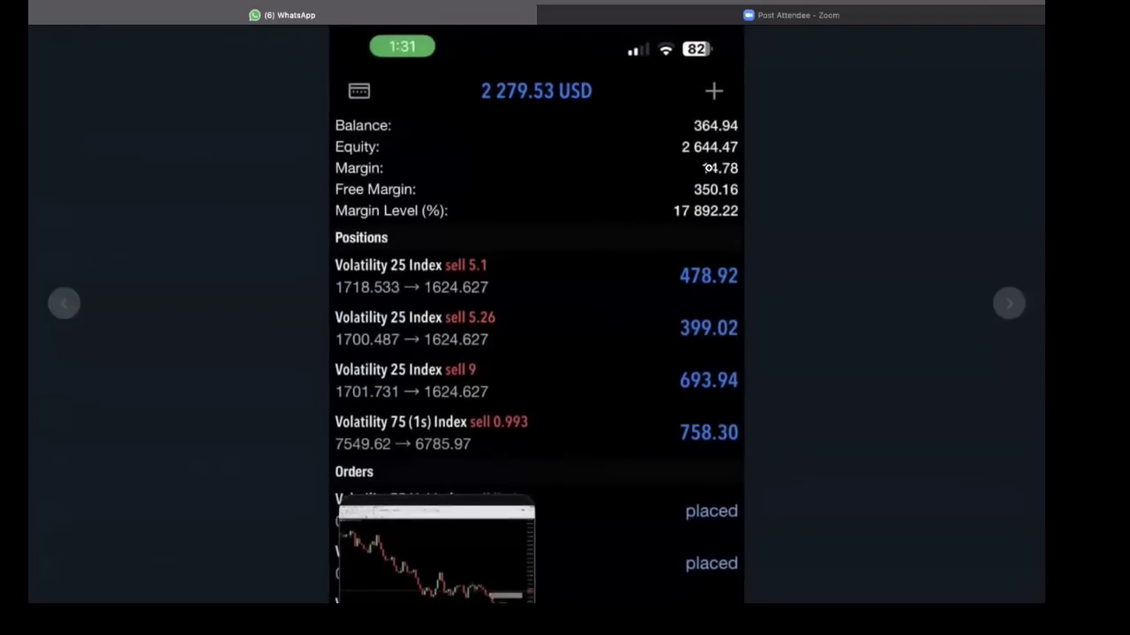
{"action": "left_click", "coordinate": [709, 168]}
{"action": "left_click", "coordinate": [500, 299]}
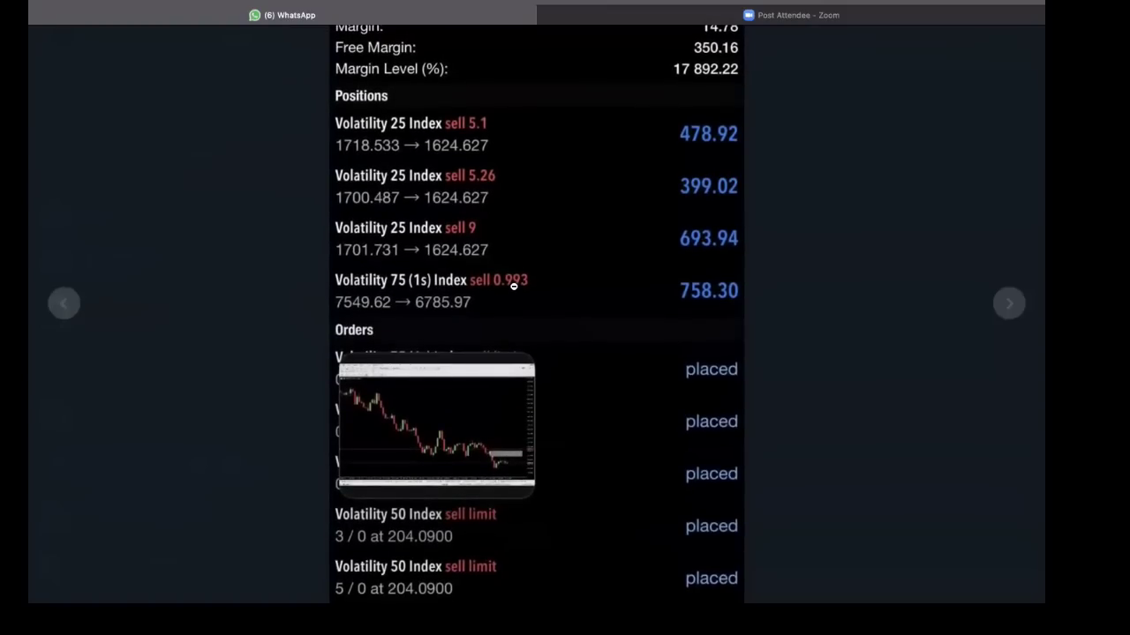
{"action": "left_click", "coordinate": [513, 286]}
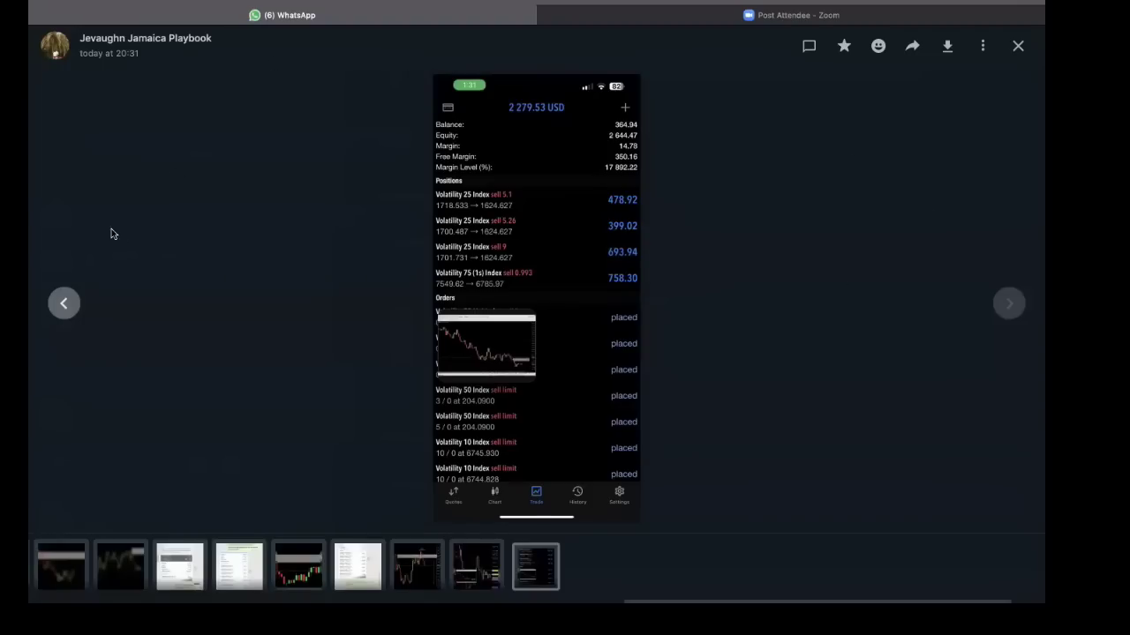
{"action": "left_click", "coordinate": [115, 136]}
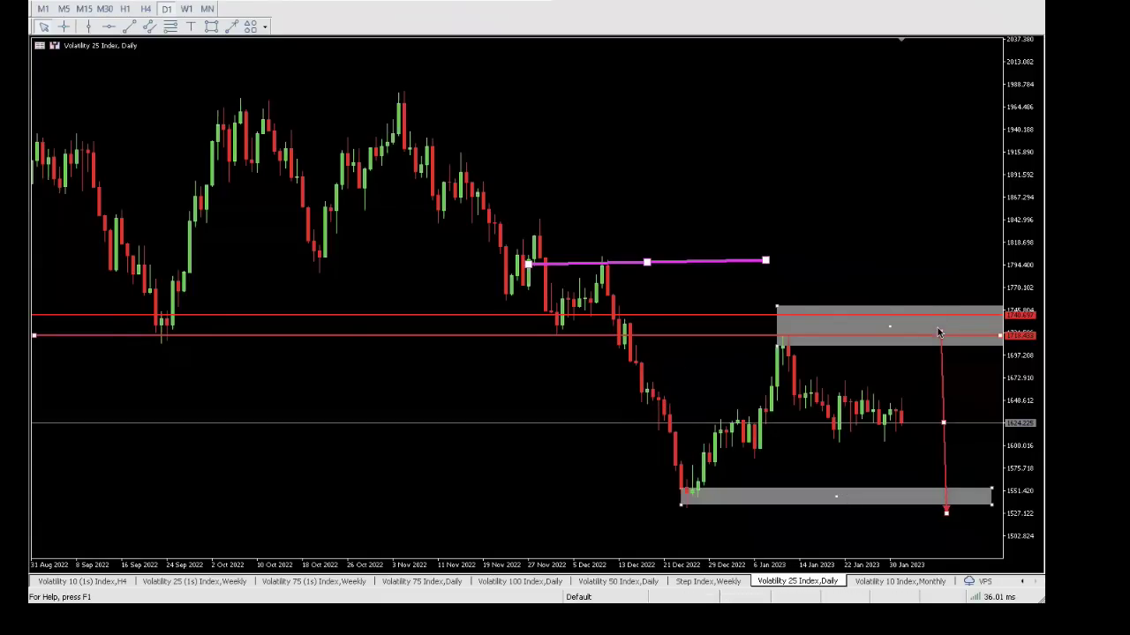
Step: Straighten the red projection arrow to point vertically down, then bring up the Volatility 10 Index monthly chart
{"action": "mouse_move", "coordinate": [941, 331]}
{"action": "left_mouse_down"}
{"action": "mouse_move", "coordinate": [957, 334]}
{"action": "mouse_move", "coordinate": [947, 331]}
{"action": "left_mouse_up"}
{"action": "left_click", "coordinate": [950, 427]}
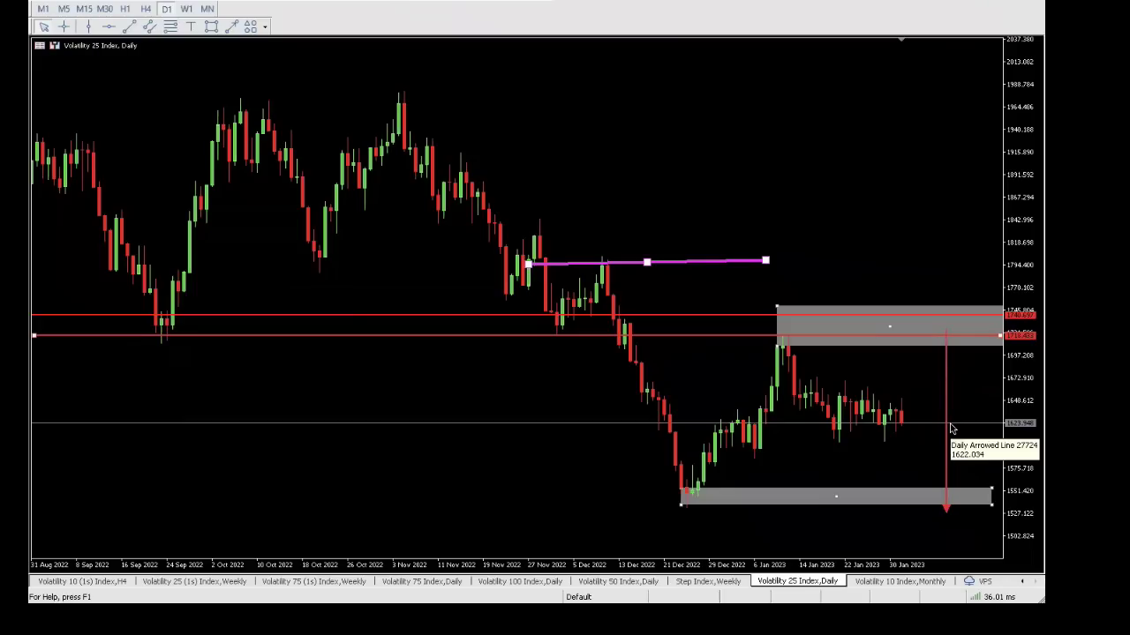
{"action": "left_click", "coordinate": [865, 583]}
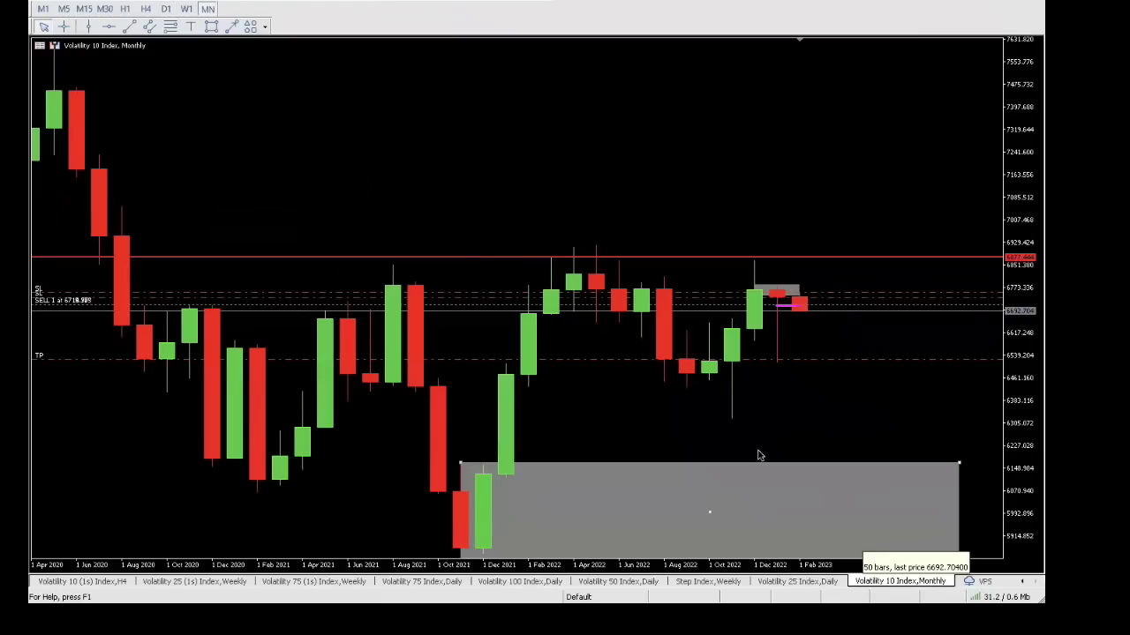
{"action": "left_click", "coordinate": [186, 9]}
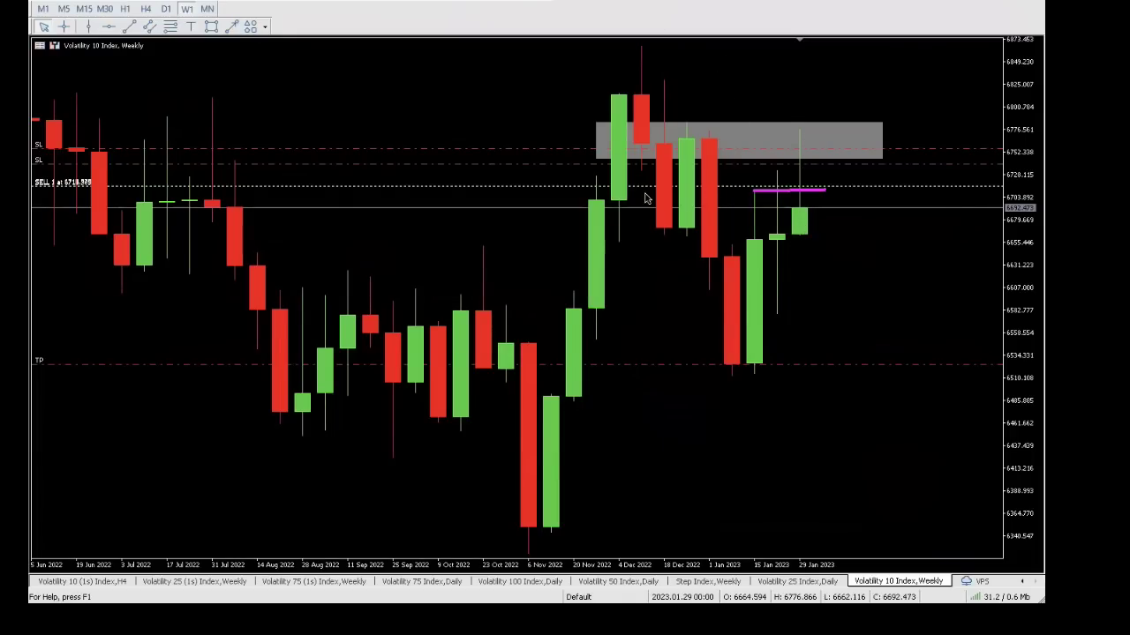
{"action": "left_click", "coordinate": [166, 9]}
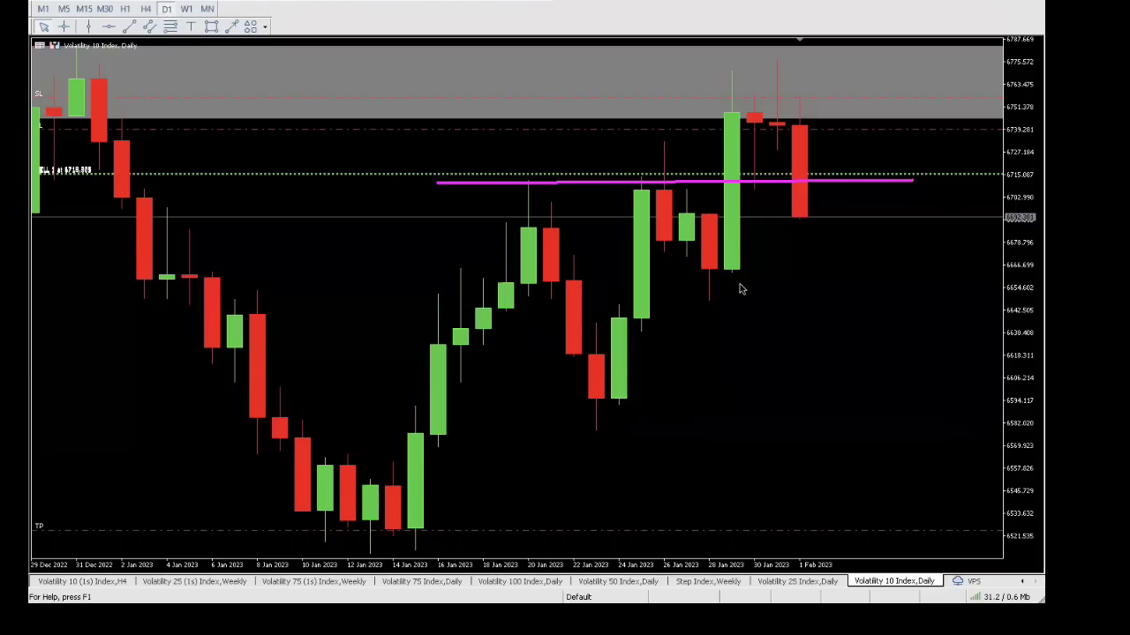
{"action": "mouse_move", "coordinate": [721, 293]}
{"action": "left_mouse_down"}
{"action": "mouse_move", "coordinate": [864, 281]}
{"action": "mouse_move", "coordinate": [845, 267]}
{"action": "left_mouse_up"}
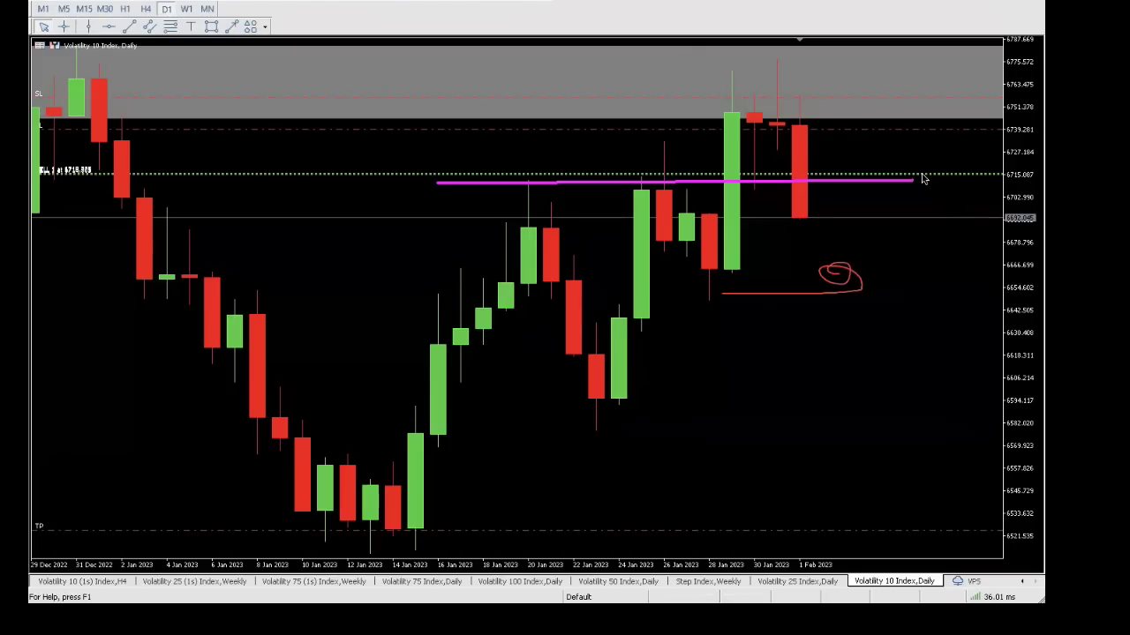
{"action": "key", "text": "e"}
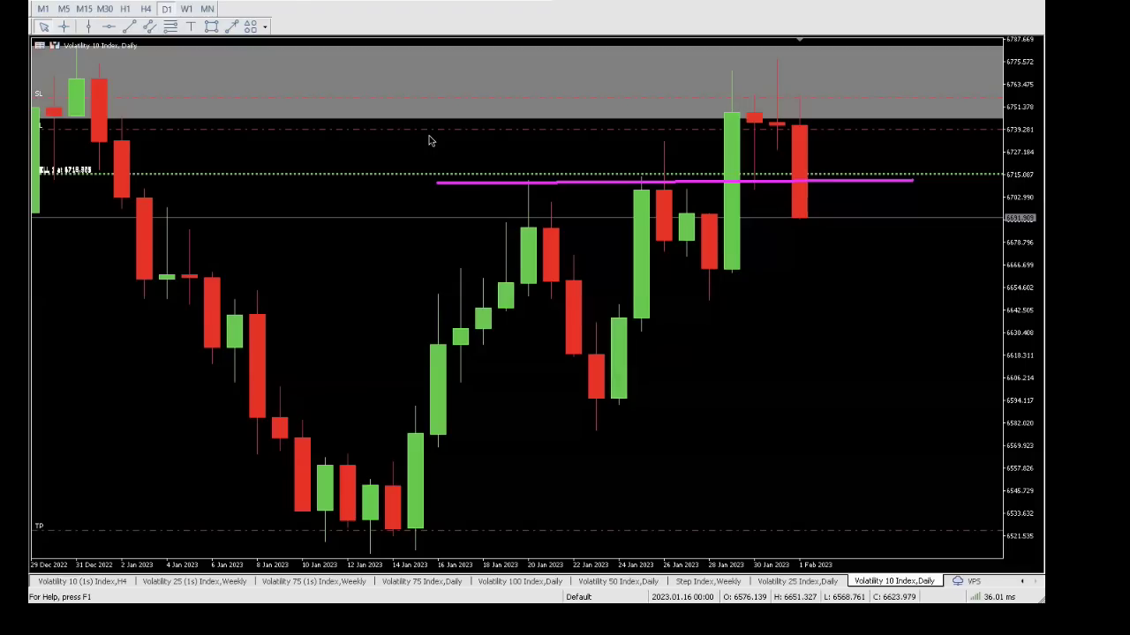
{"action": "left_click", "coordinate": [208, 9]}
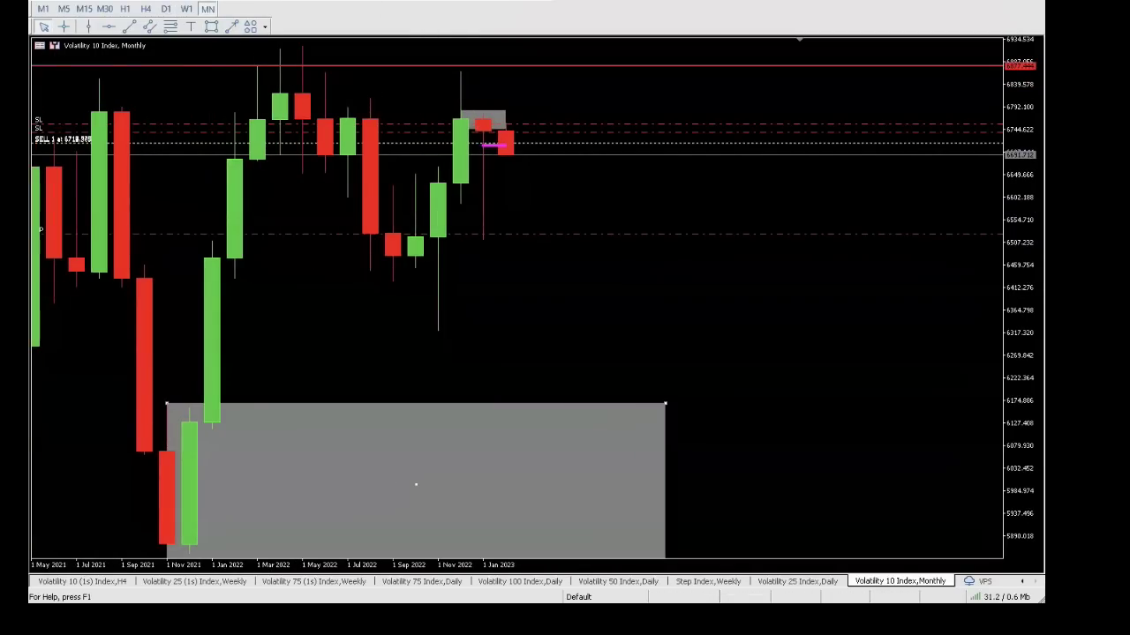
Step: Delete the grey box and red horizontal line from the Volatility 10 monthly chart
{"action": "right_click", "coordinate": [580, 205]}
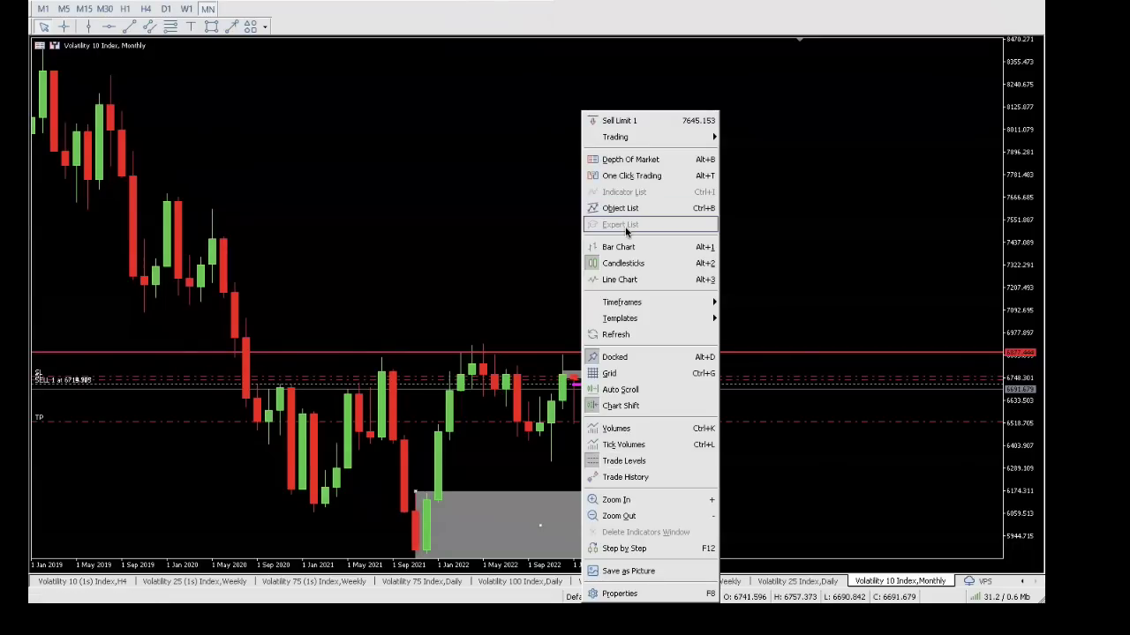
{"action": "left_click", "coordinate": [728, 287]}
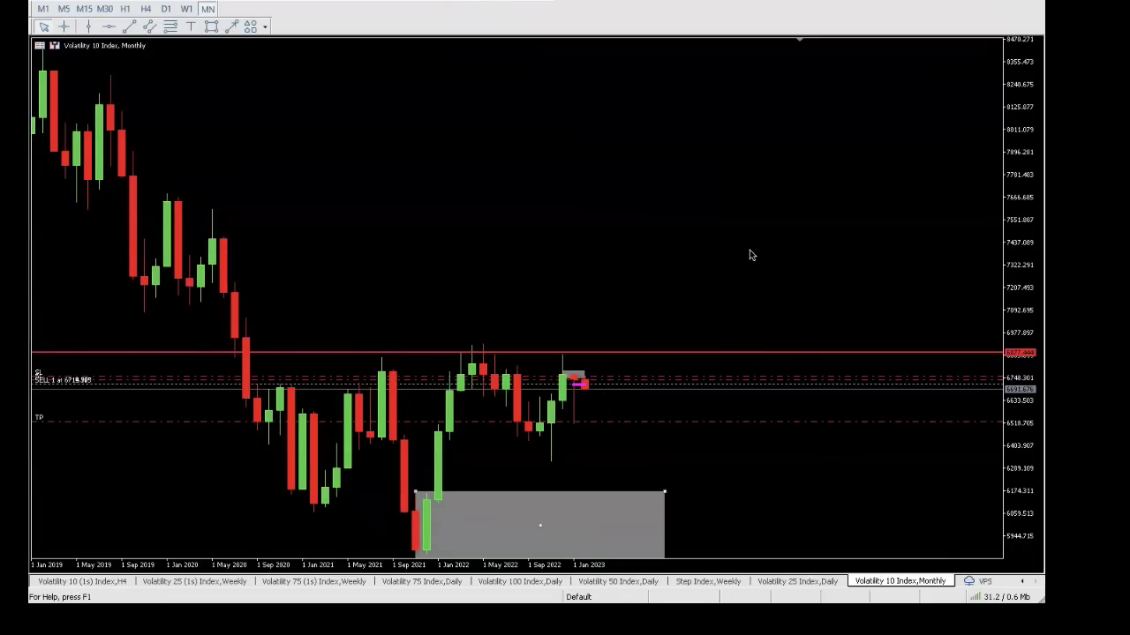
{"action": "key", "text": "Delete"}
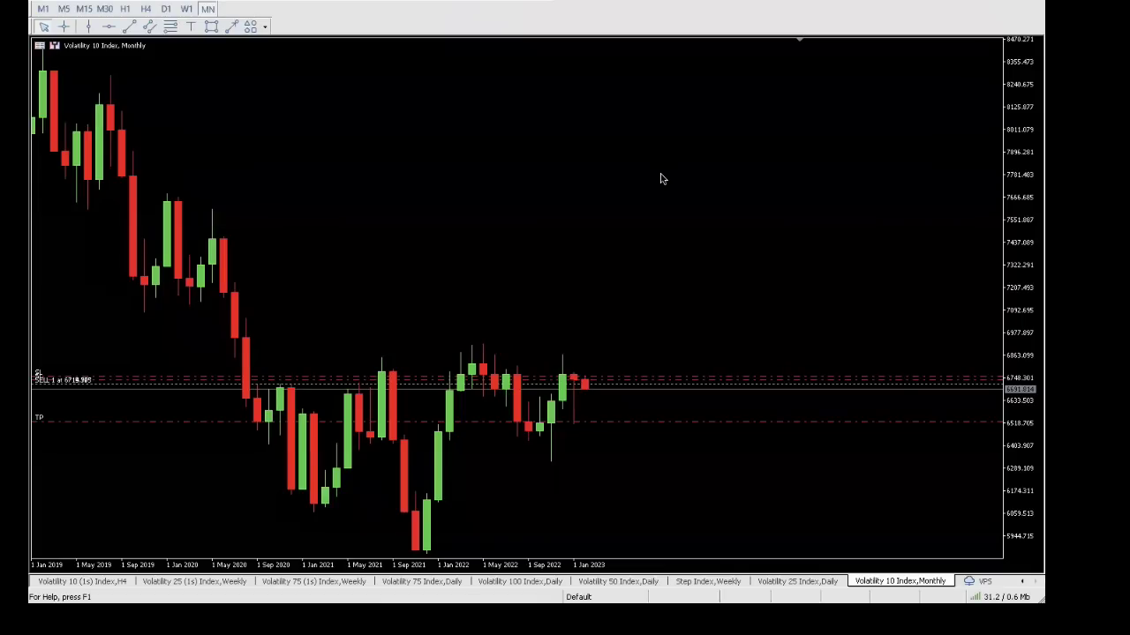
Step: Draw a red downward trendline from the 2019 high, then delete it
{"action": "left_click", "coordinate": [231, 26]}
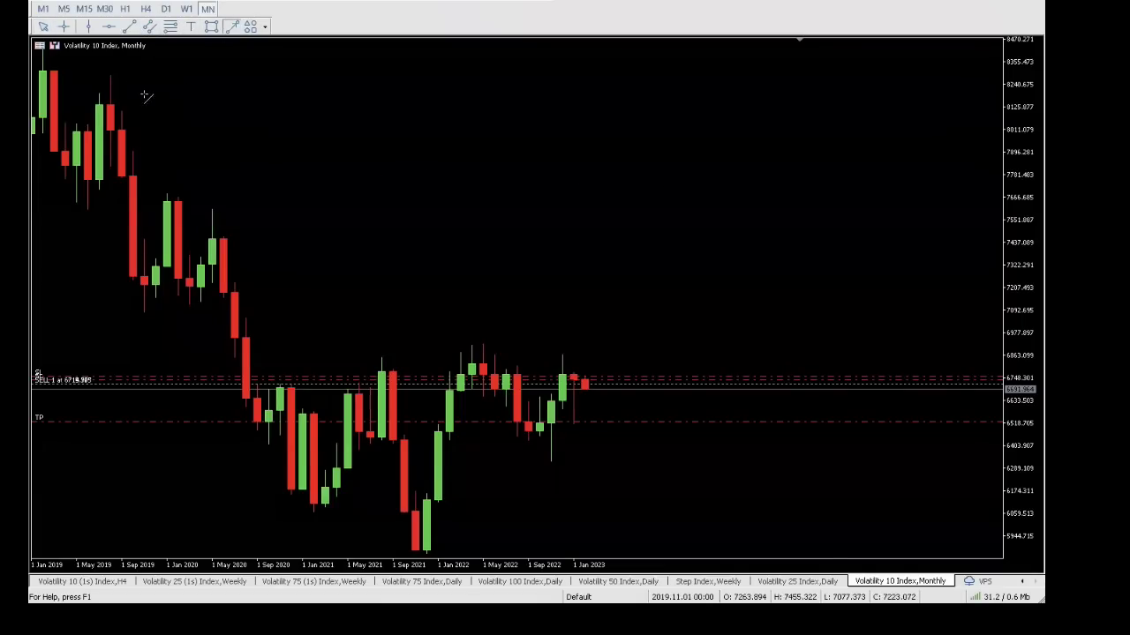
{"action": "left_click_drag", "start_coordinate": [125, 73], "coordinate": [534, 284]}
{"action": "left_click_drag", "start_coordinate": [662, 405], "coordinate": [751, 491]}
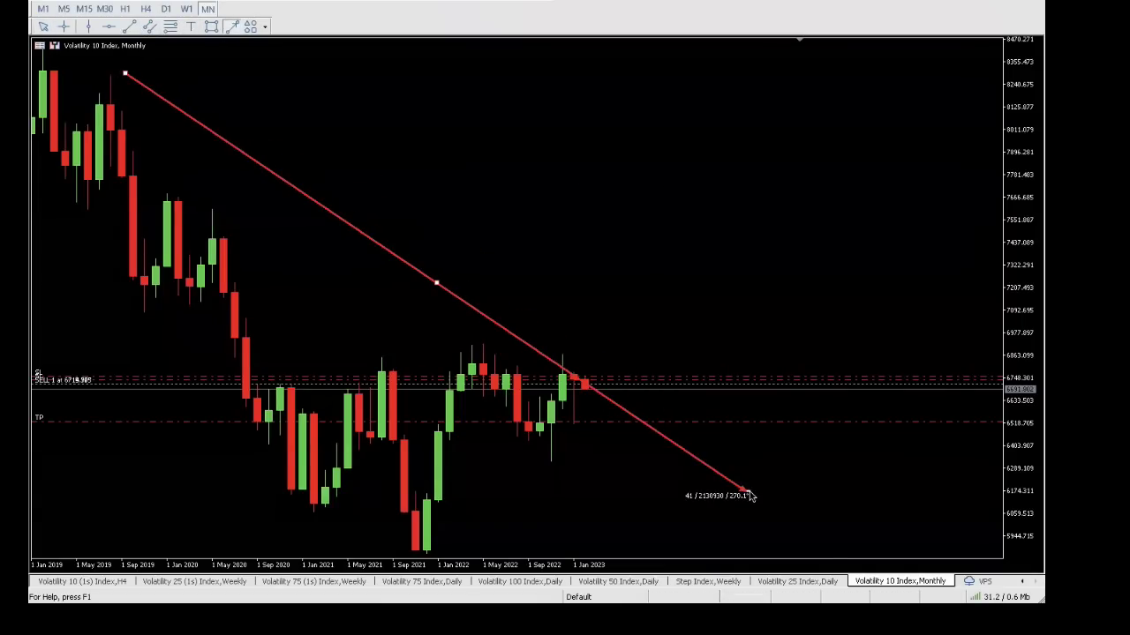
{"action": "right_click", "coordinate": [441, 286]}
{"action": "left_click", "coordinate": [474, 334]}
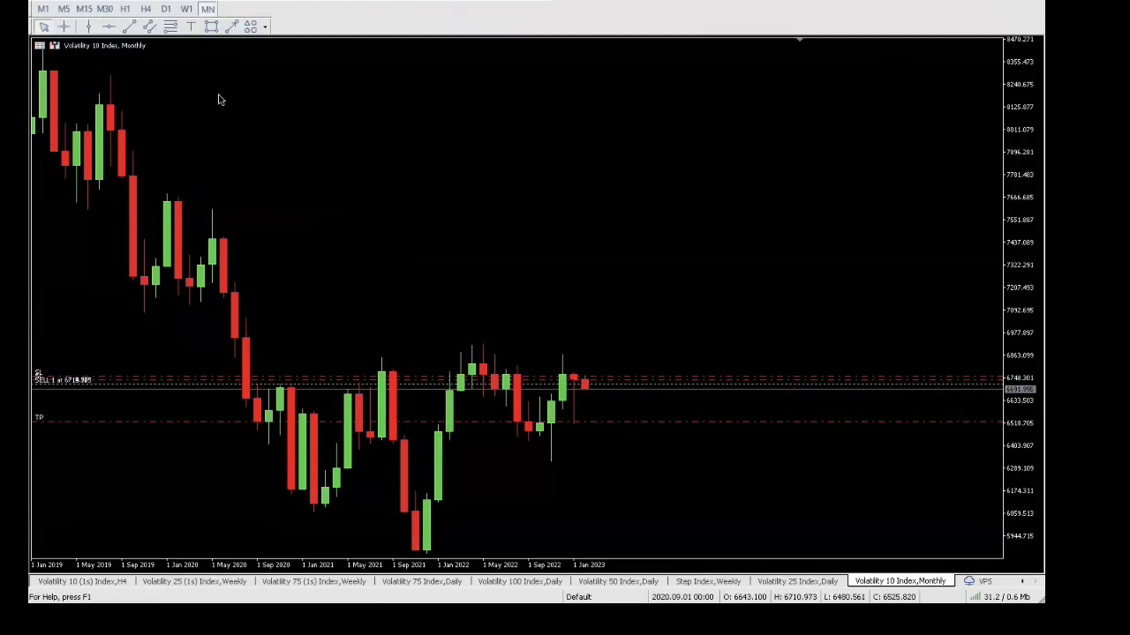
Step: Draw a magenta resistance line at the 2019 swing high, extend and lower it, and show a line chart
{"action": "left_click", "coordinate": [130, 26]}
{"action": "mouse_move", "coordinate": [87, 102]}
{"action": "left_mouse_down"}
{"action": "mouse_move", "coordinate": [178, 102]}
{"action": "mouse_move", "coordinate": [181, 178]}
{"action": "mouse_move", "coordinate": [247, 253]}
{"action": "mouse_move", "coordinate": [409, 328]}
{"action": "mouse_move", "coordinate": [426, 354]}
{"action": "left_mouse_up"}
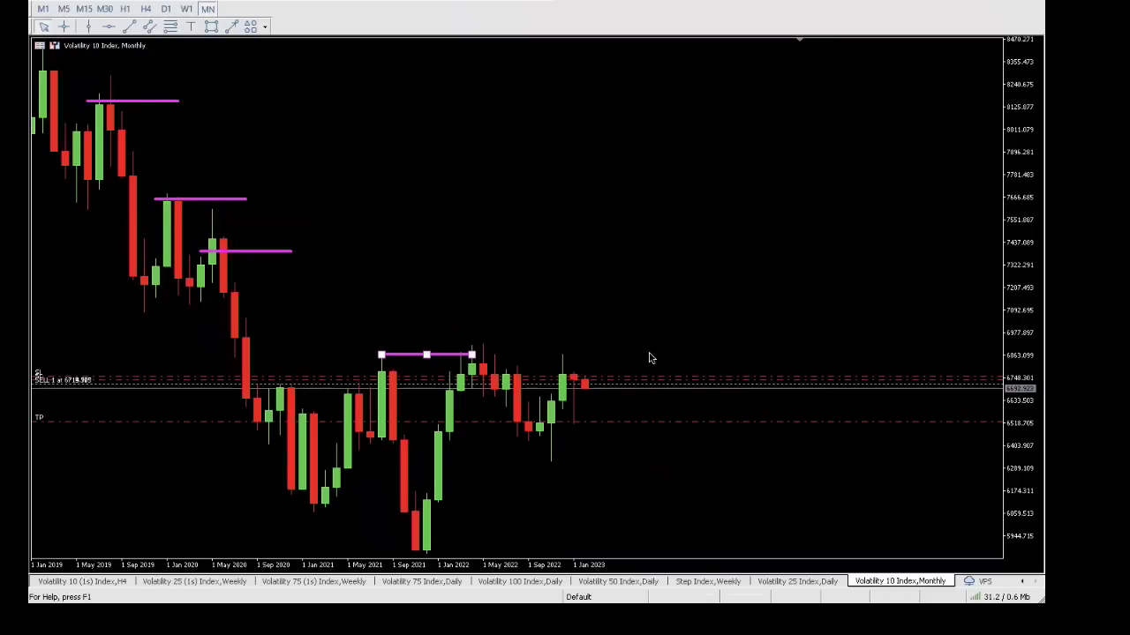
{"action": "left_click_drag", "start_coordinate": [472, 354], "coordinate": [675, 355]}
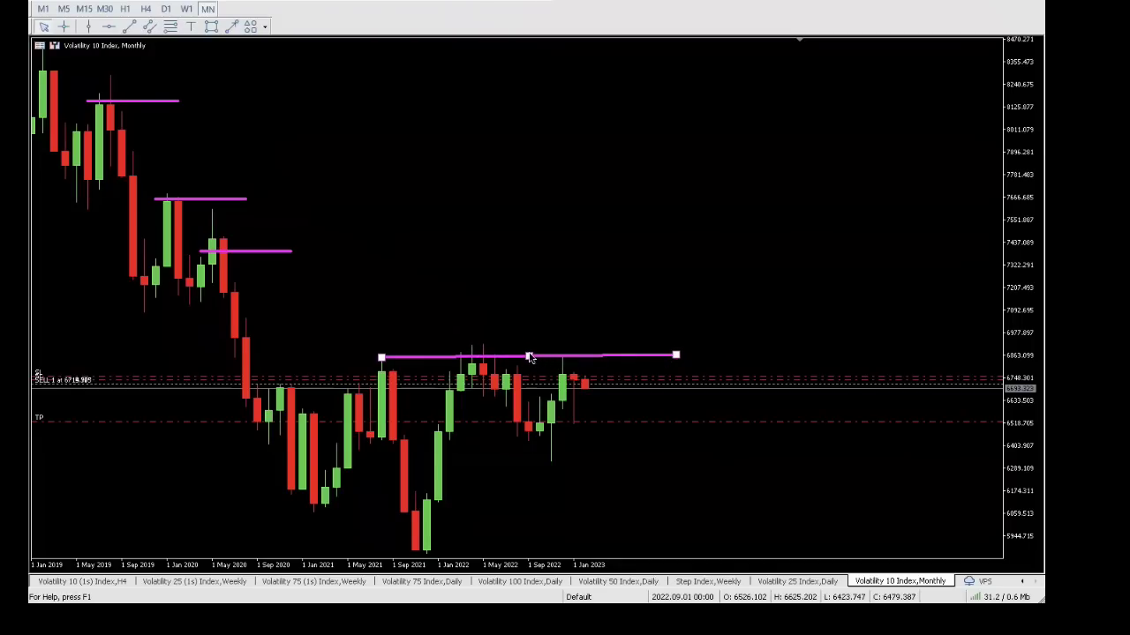
{"action": "left_click_drag", "start_coordinate": [528, 357], "coordinate": [528, 368]}
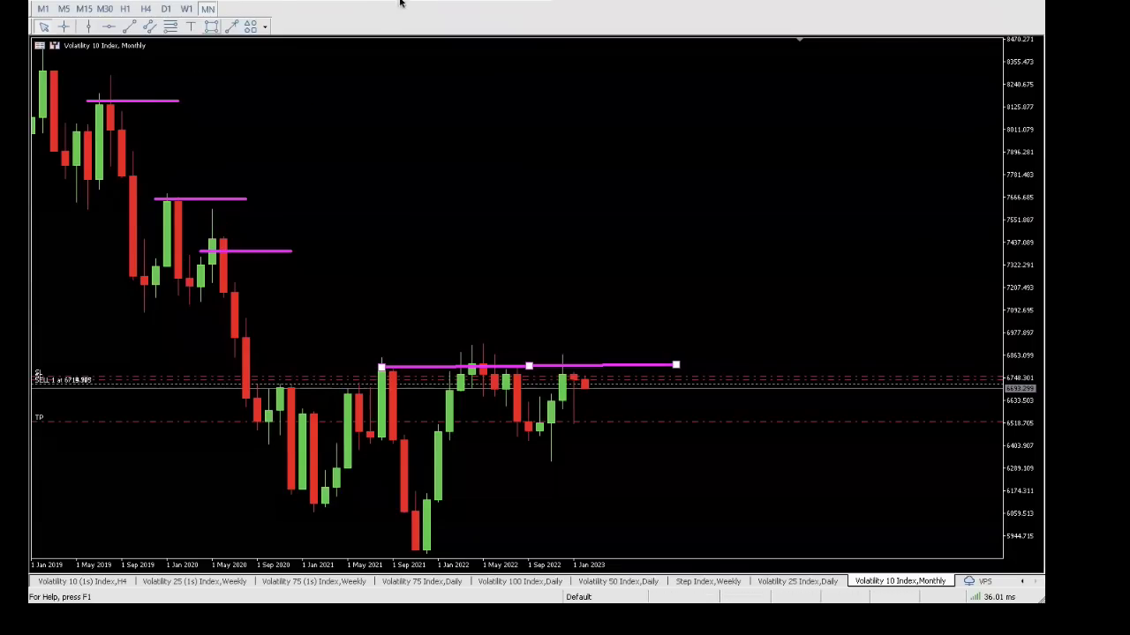
{"action": "key", "text": "alt+3"}
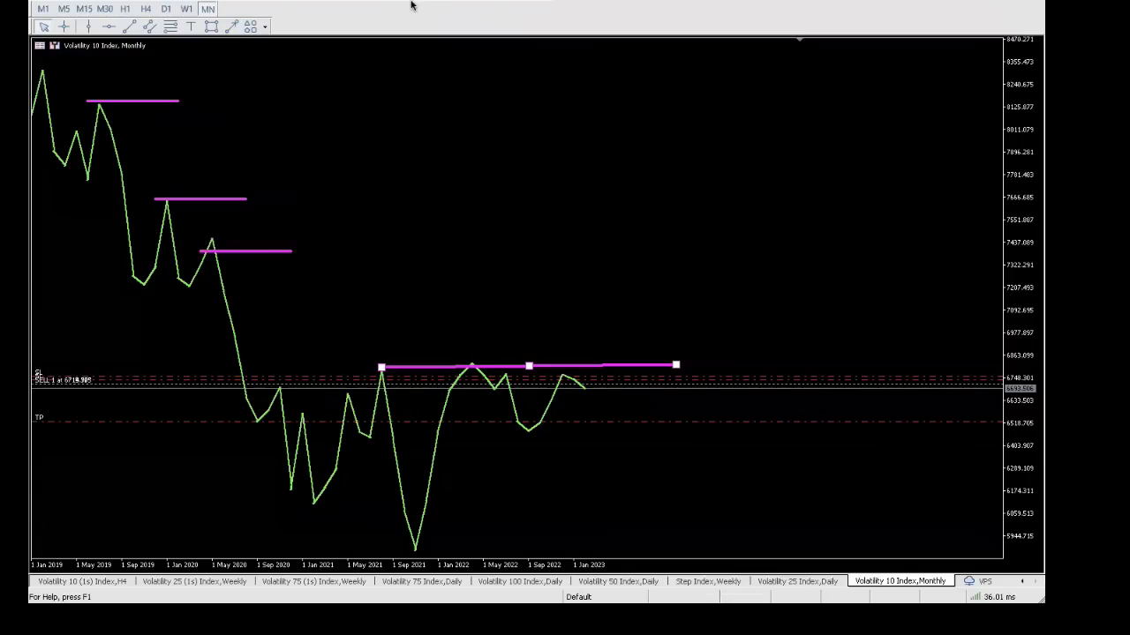
Step: Zoom in, return to candlesticks, and switch the chart to the W1 timeframe
{"action": "key", "text": "plus"}
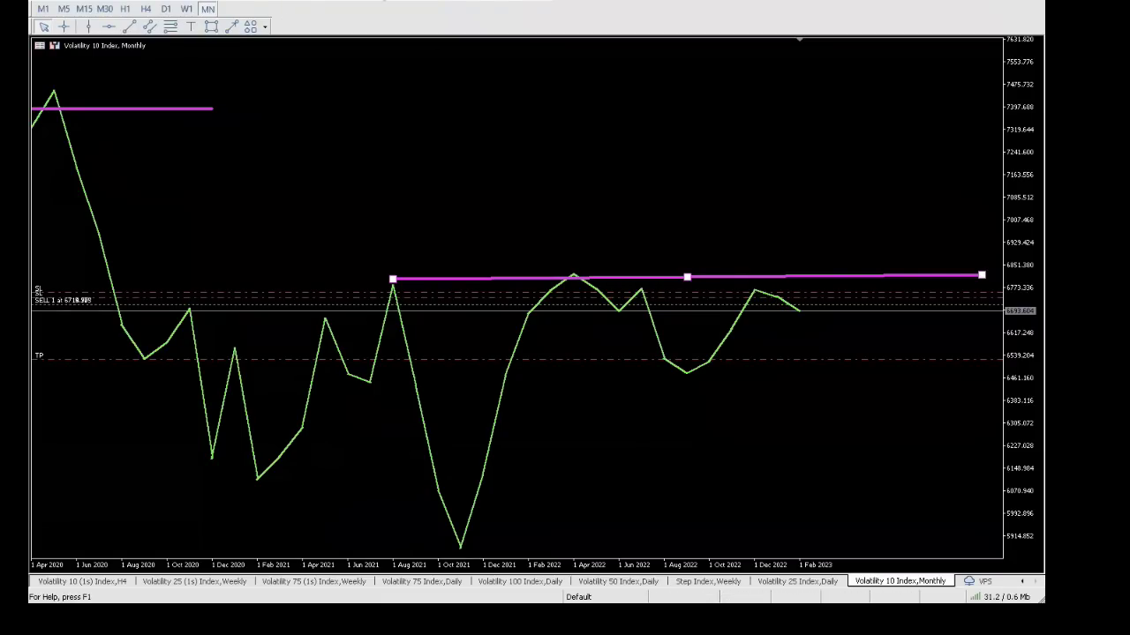
{"action": "left_click", "coordinate": [388, 2]}
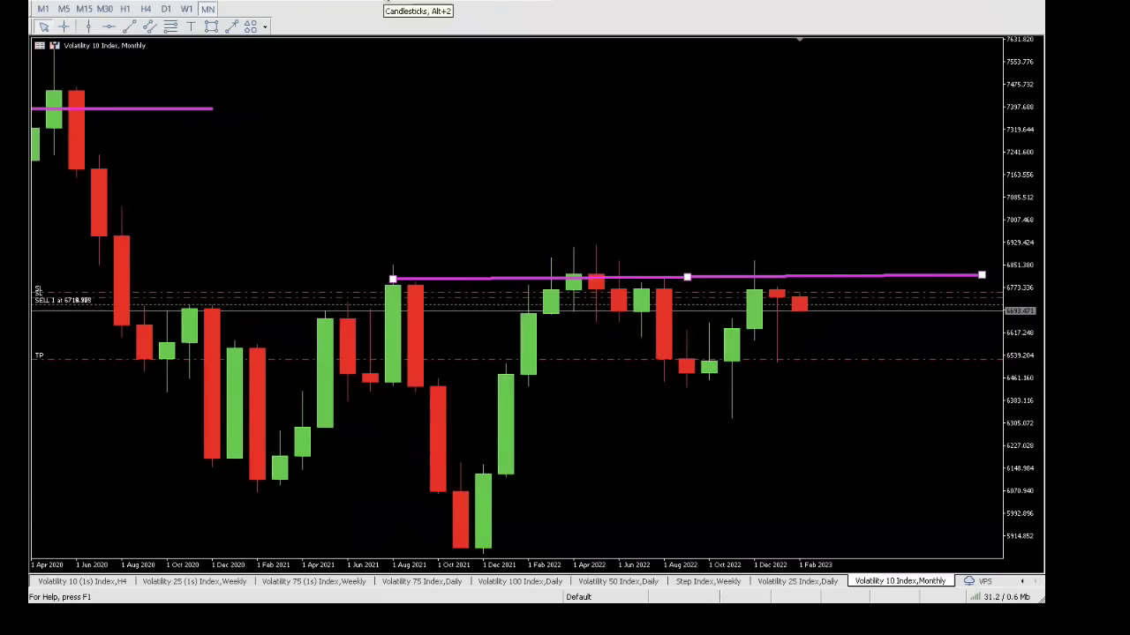
{"action": "left_click", "coordinate": [186, 8]}
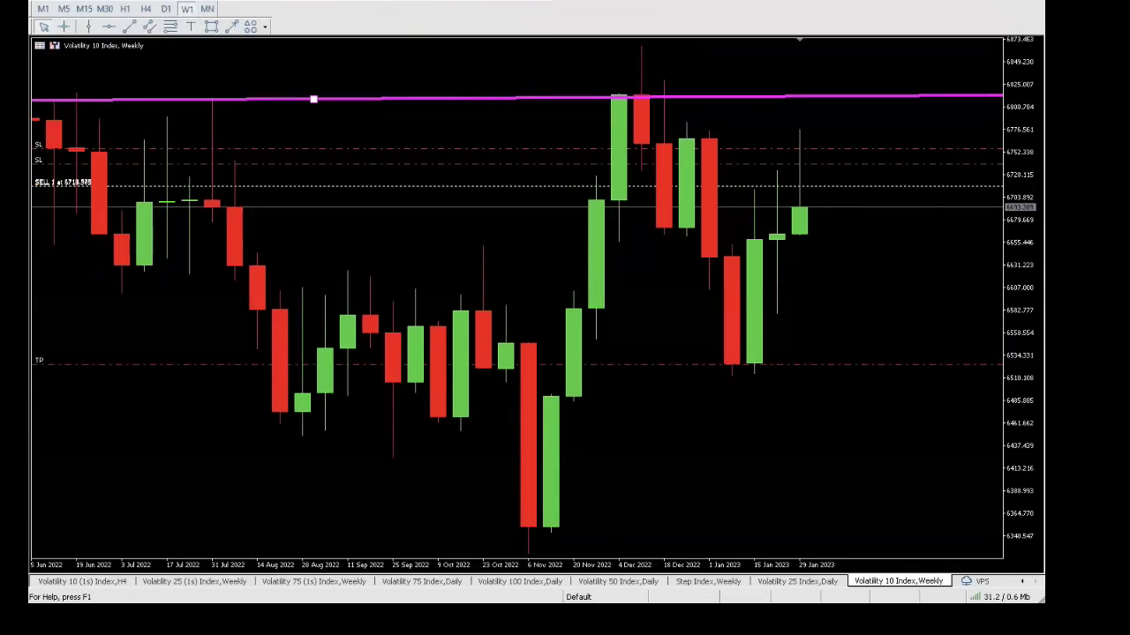
Step: Zoom out and draw a downward trend line from the December 2022 peak on the weekly line chart
{"action": "key", "text": "minus"}
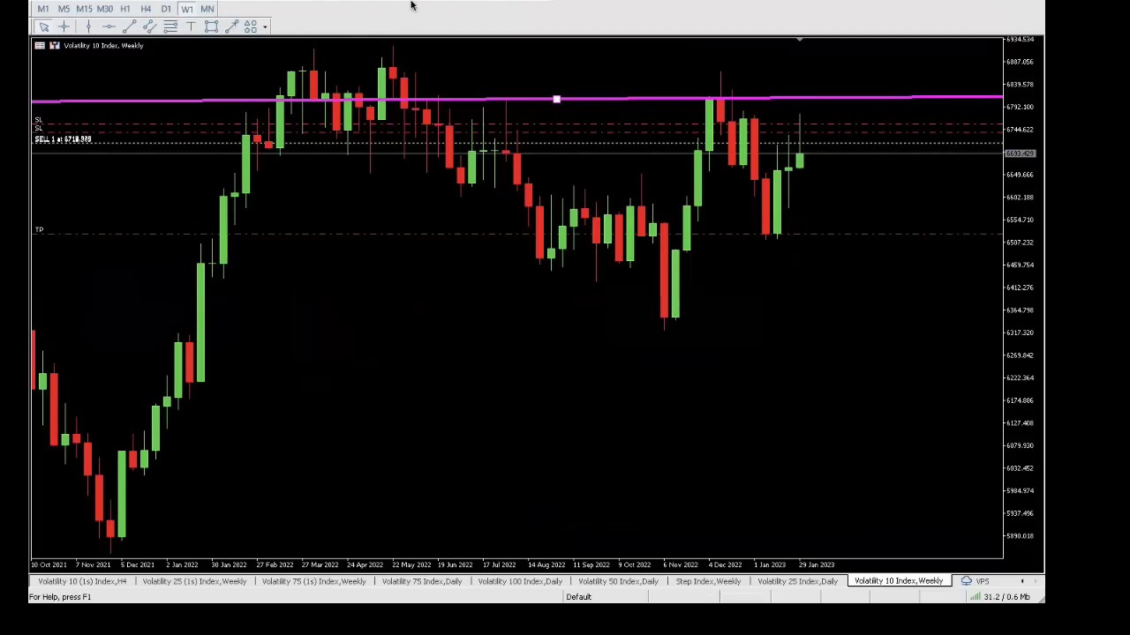
{"action": "key", "text": "alt+3"}
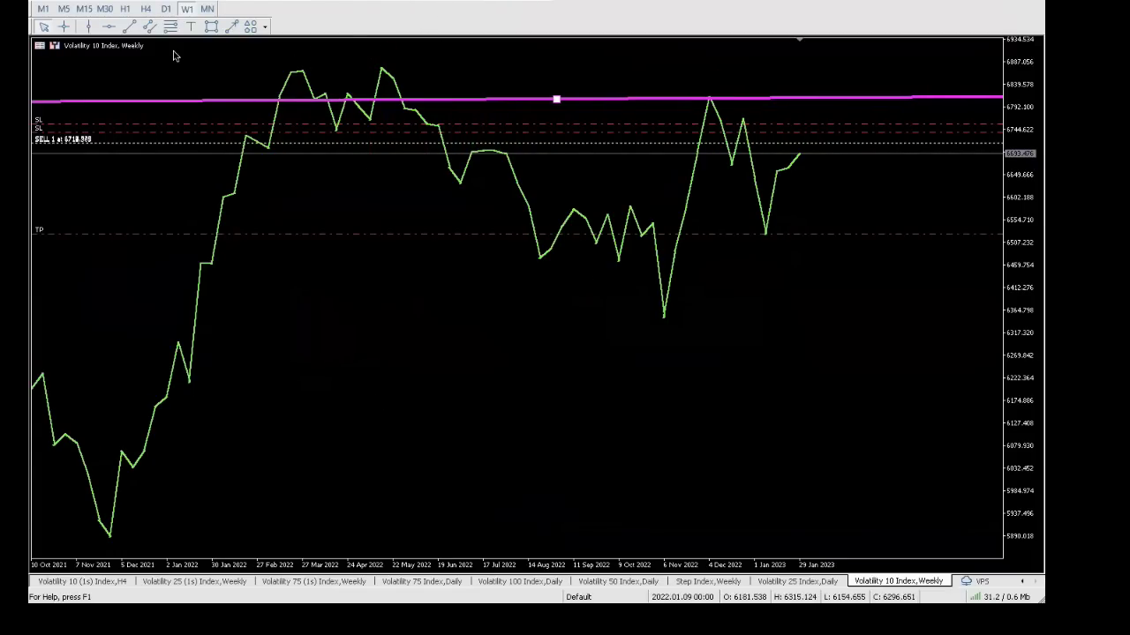
{"action": "left_click", "coordinate": [129, 26]}
{"action": "left_click_drag", "start_coordinate": [708, 97], "coordinate": [844, 179]}
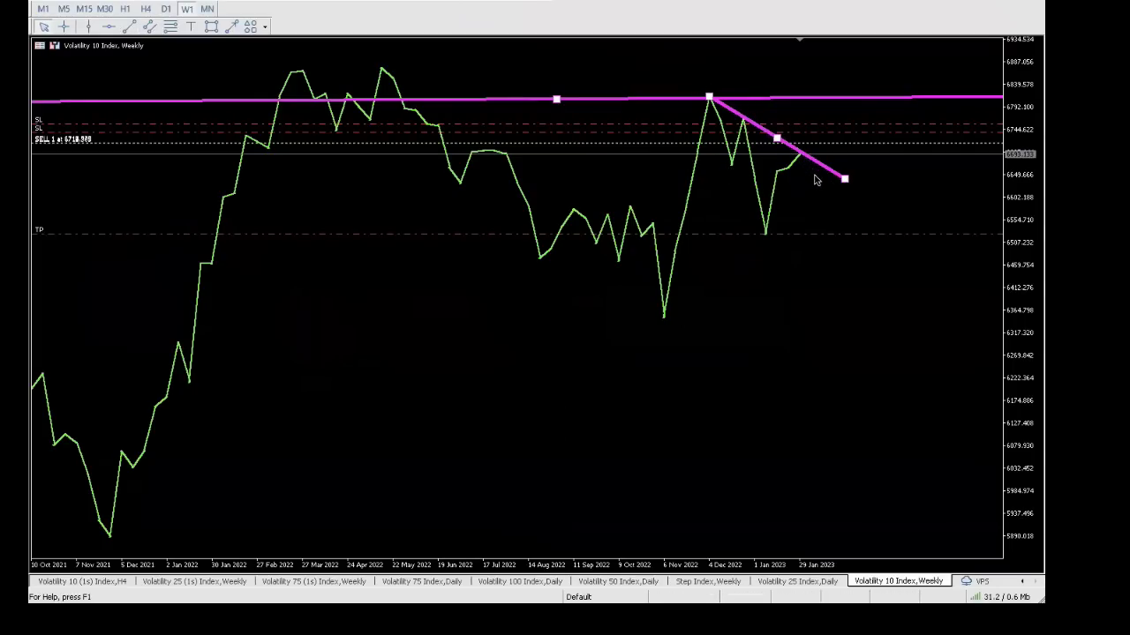
Step: Draw and then delete a stray rectangle below the price, and return to candlesticks
{"action": "left_click", "coordinate": [212, 26]}
{"action": "left_click_drag", "start_coordinate": [847, 277], "coordinate": [879, 292]}
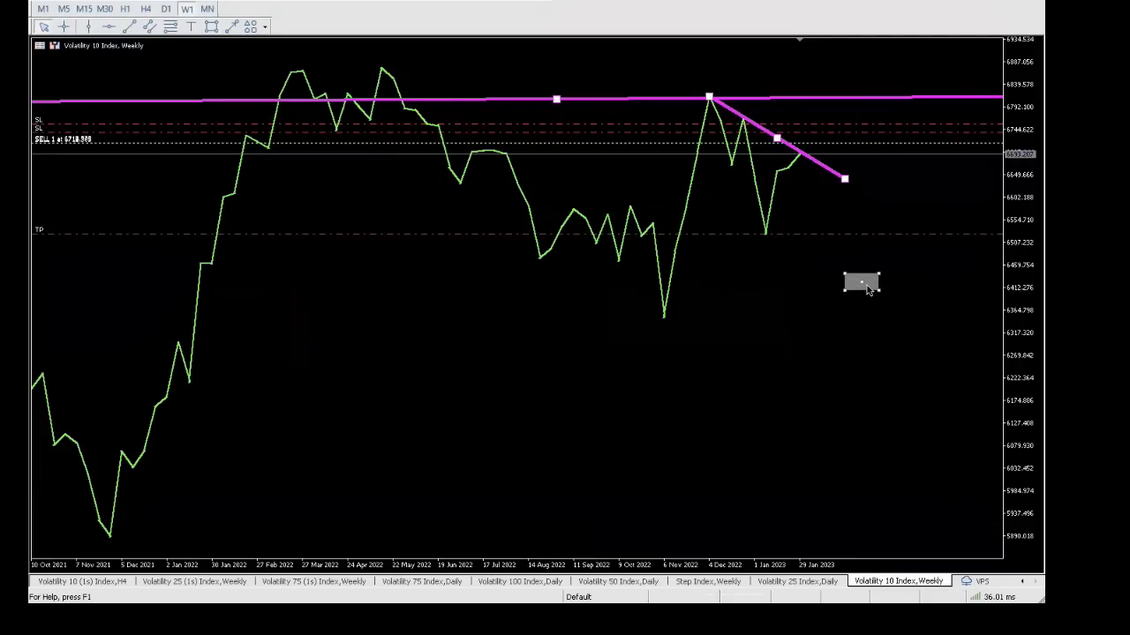
{"action": "right_click", "coordinate": [862, 283]}
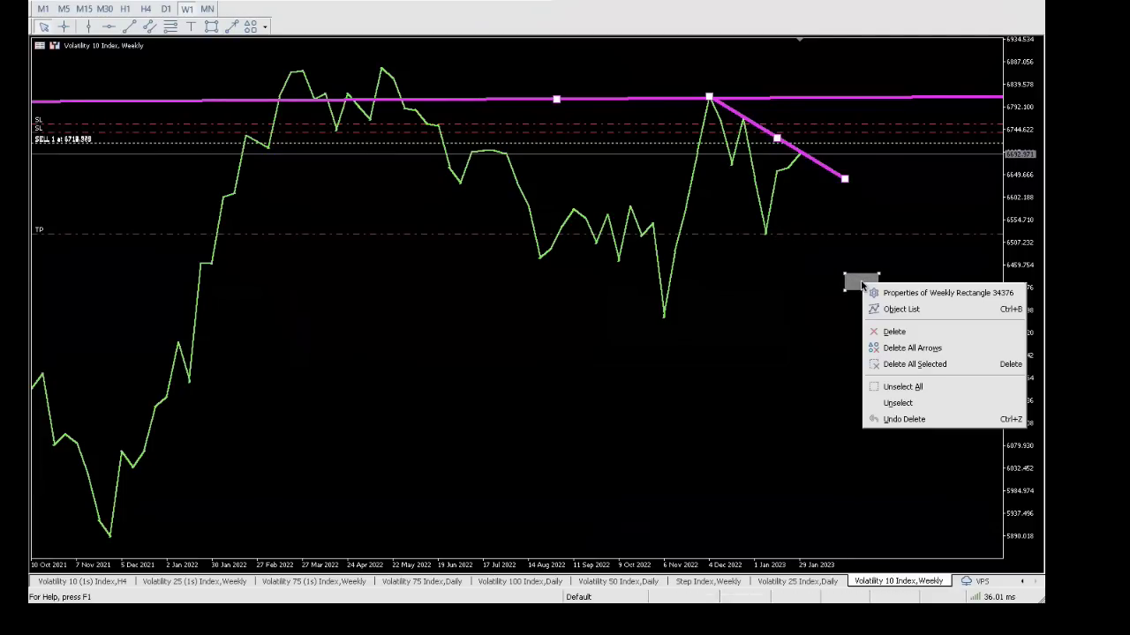
{"action": "left_click", "coordinate": [893, 331]}
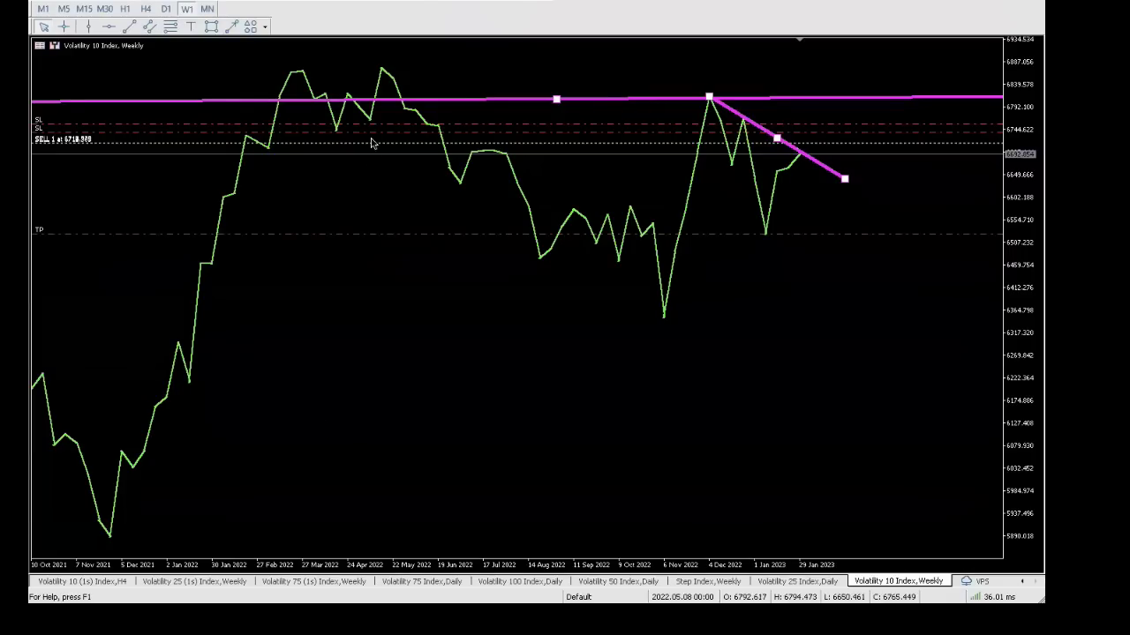
{"action": "key", "text": "alt+2"}
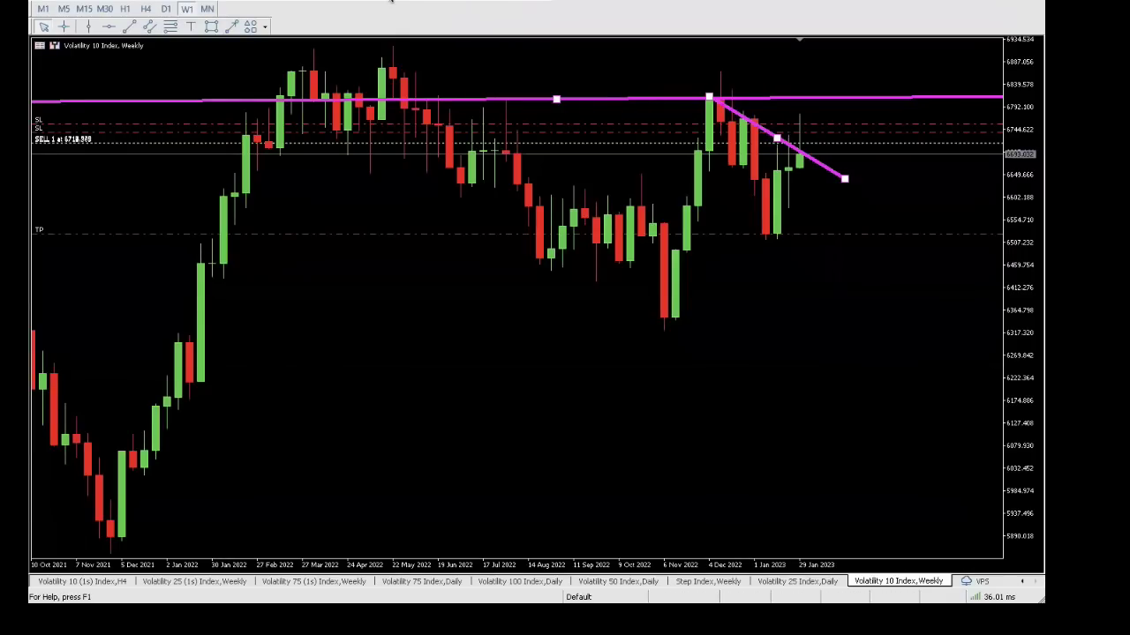
Step: Switch to D1 with chart shift and draw a gray supply zone over the recent highs
{"action": "left_click", "coordinate": [166, 9]}
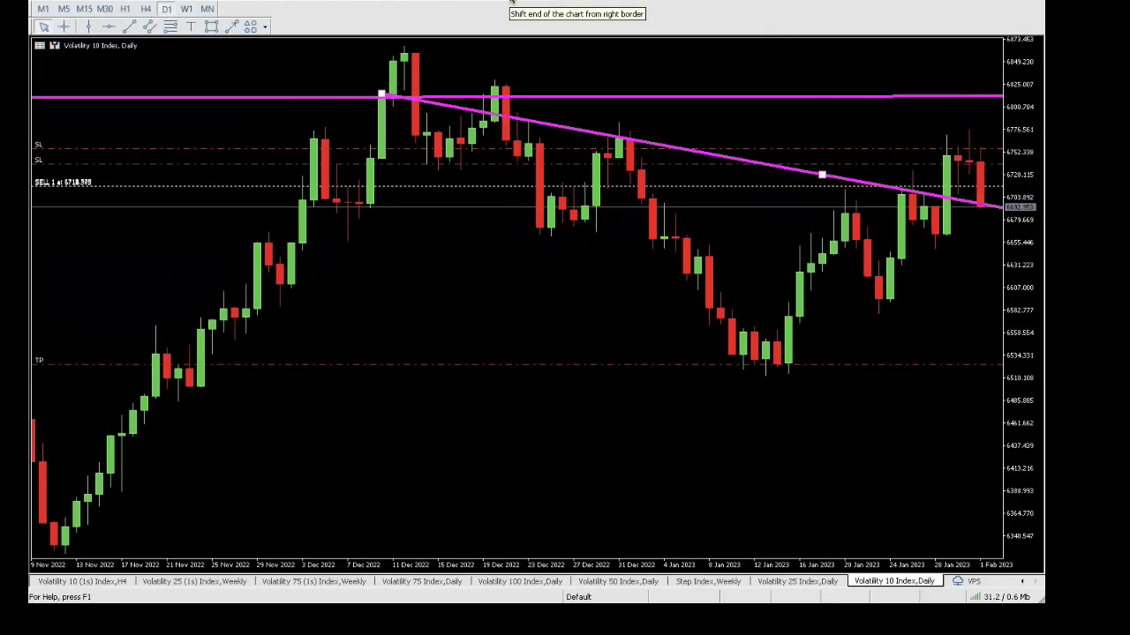
{"action": "left_click", "coordinate": [512, 3]}
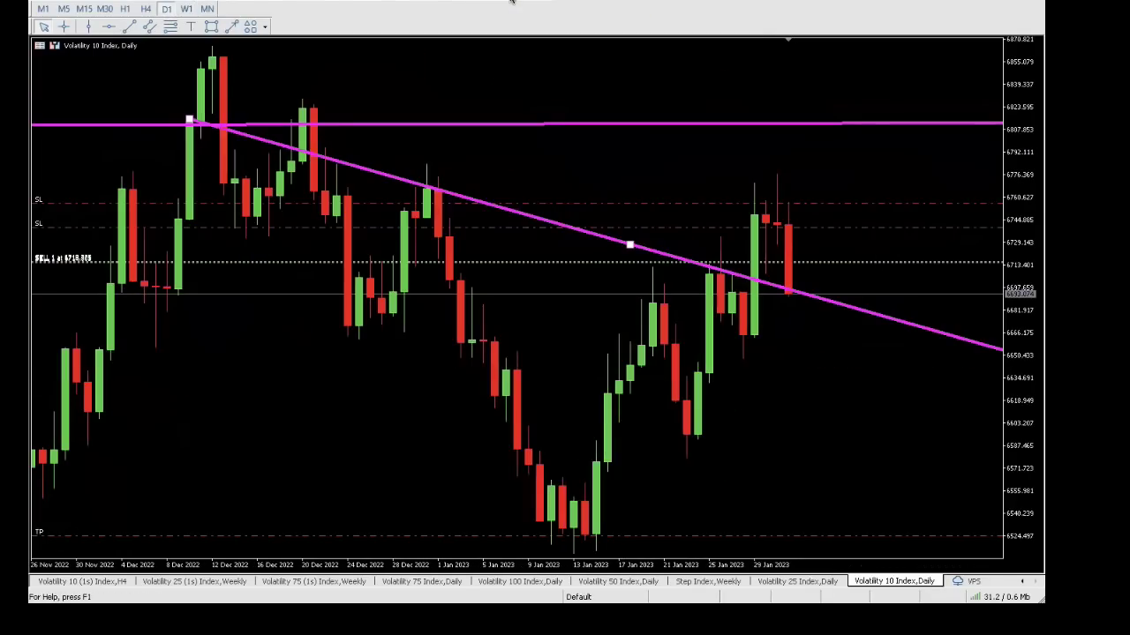
{"action": "left_click", "coordinate": [212, 27]}
{"action": "mouse_move", "coordinate": [417, 157]}
{"action": "left_mouse_down"}
{"action": "mouse_move", "coordinate": [528, 233]}
{"action": "mouse_move", "coordinate": [996, 263]}
{"action": "mouse_move", "coordinate": [1019, 240]}
{"action": "left_mouse_up"}
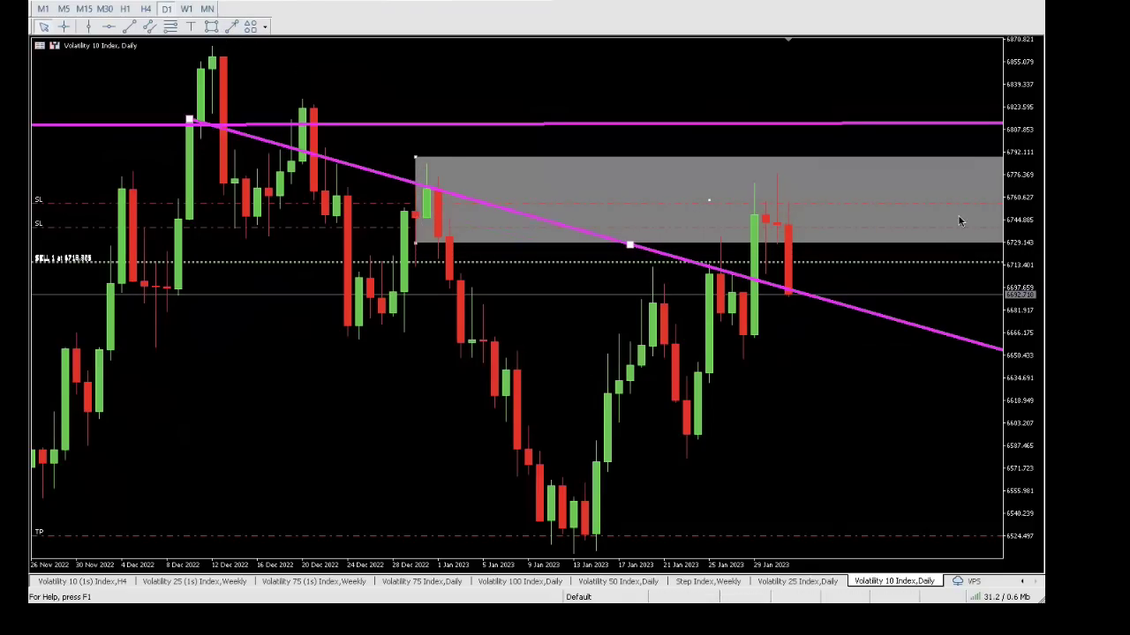
Step: Zoom out and draw a red downward projection arrow beside the zone, nudging it slightly lower
{"action": "left_click", "coordinate": [464, 17]}
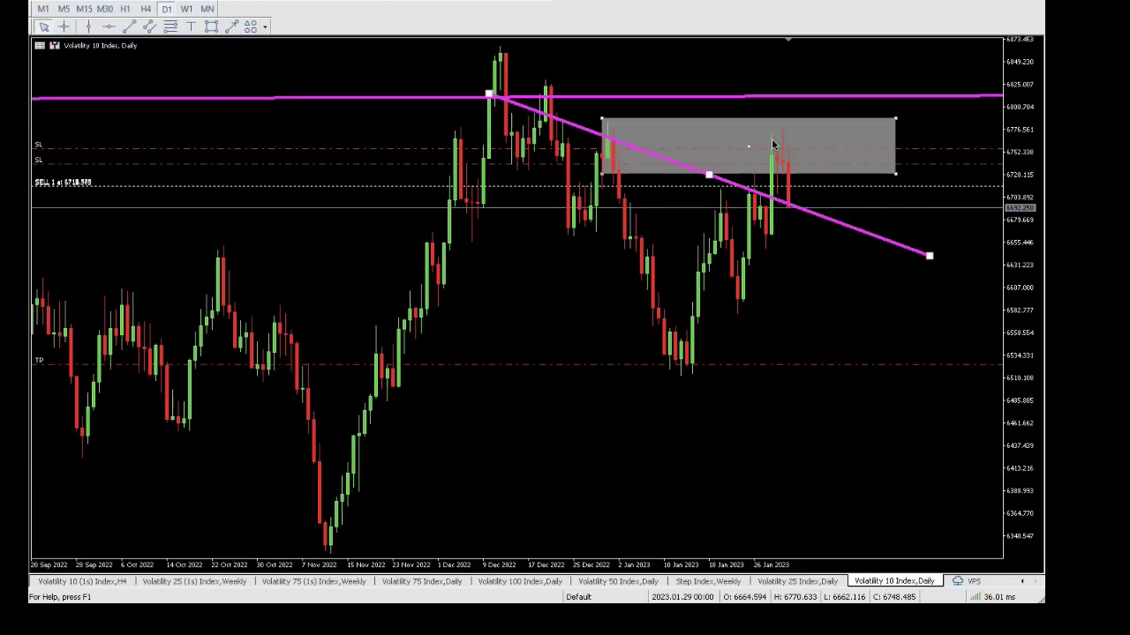
{"action": "left_click", "coordinate": [232, 26]}
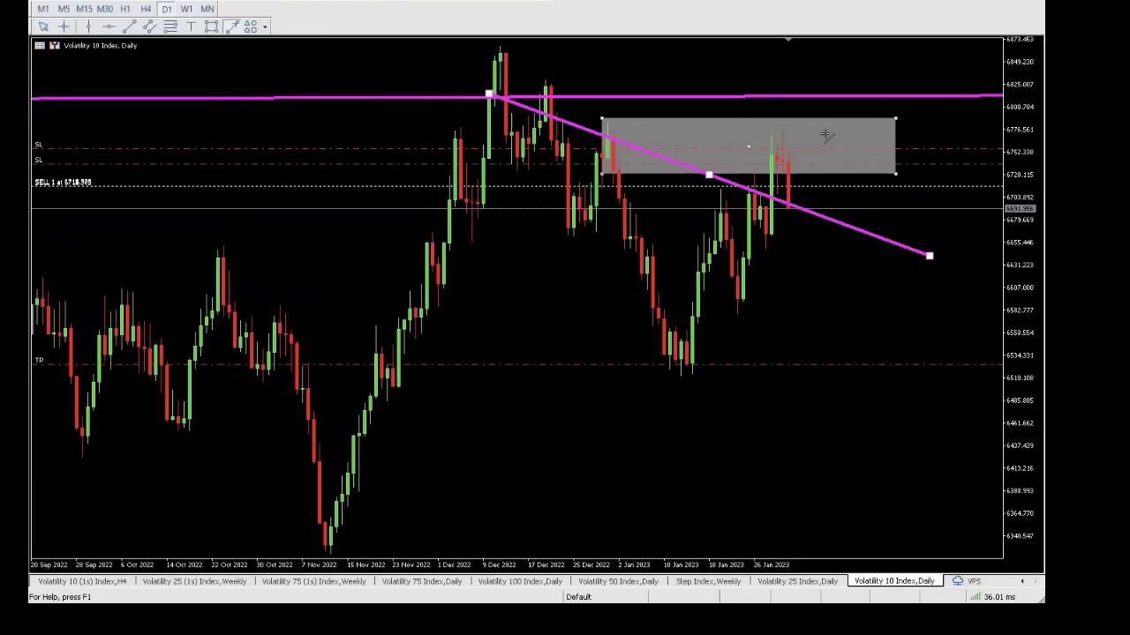
{"action": "left_click_drag", "start_coordinate": [833, 128], "coordinate": [833, 296]}
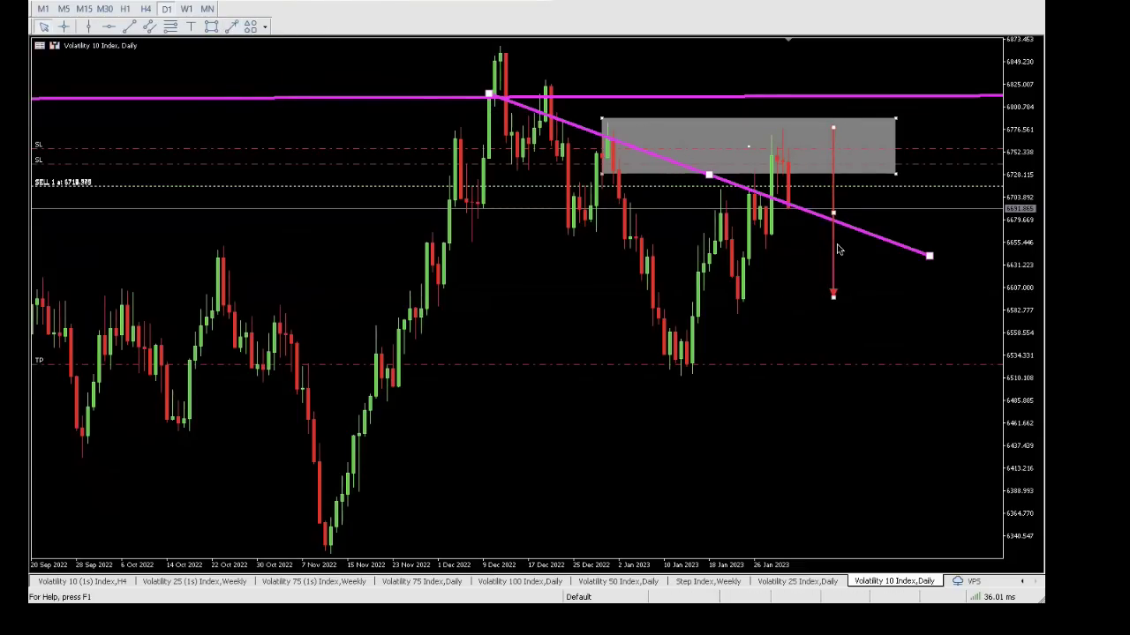
{"action": "left_click_drag", "start_coordinate": [833, 213], "coordinate": [833, 231]}
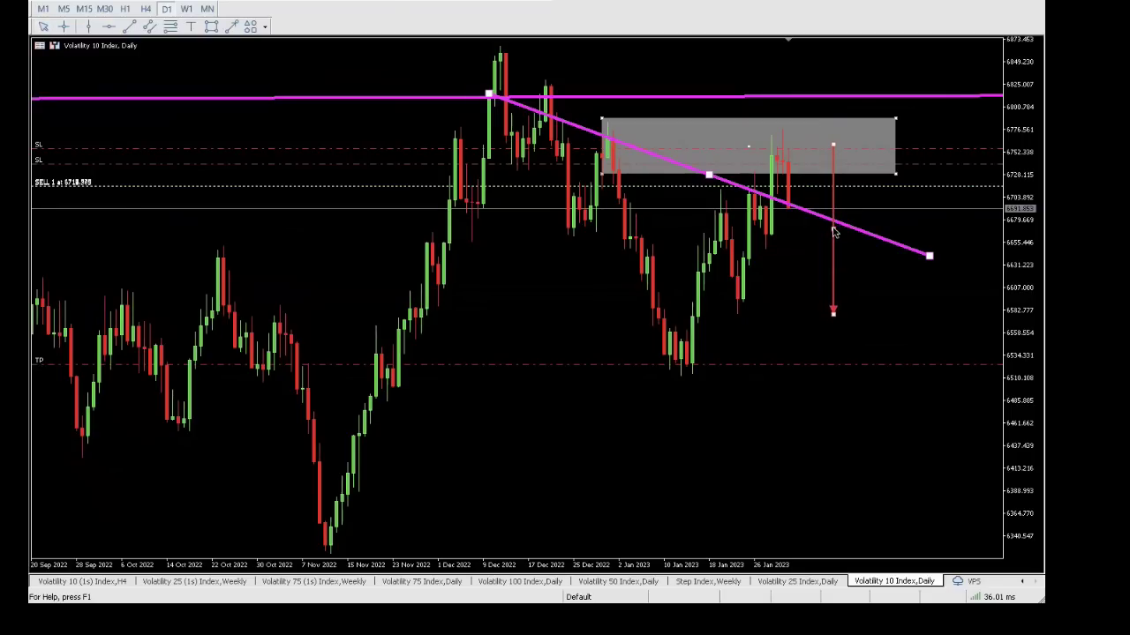
{"action": "left_click", "coordinate": [832, 258]}
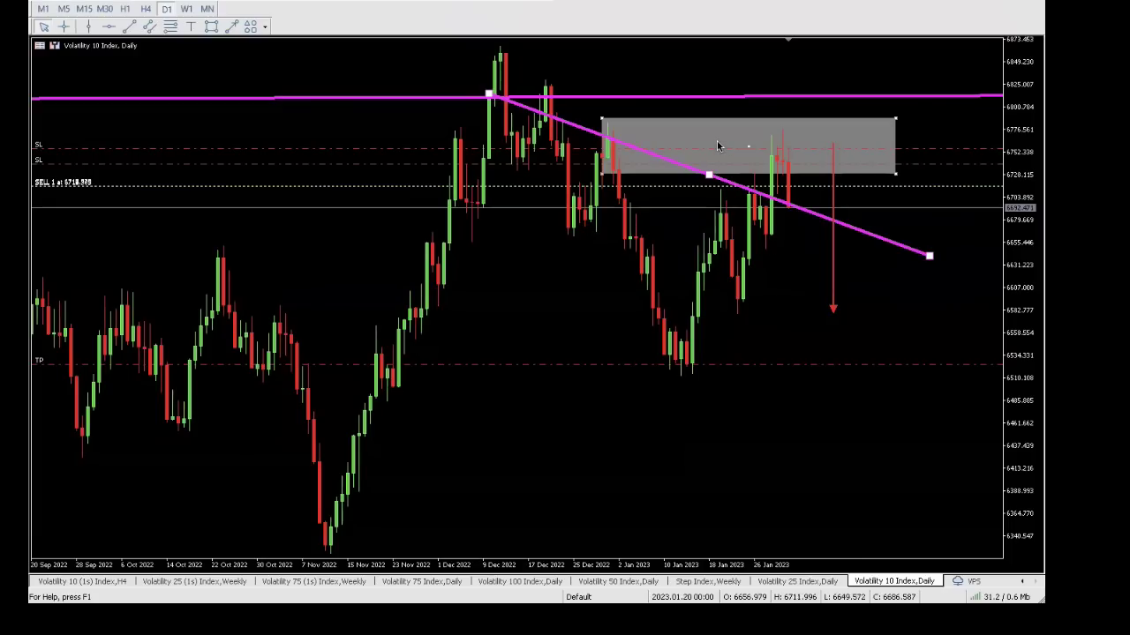
Step: On H1, draw a red horizontal line across the highs near 6761, then return to D1
{"action": "left_click", "coordinate": [127, 8]}
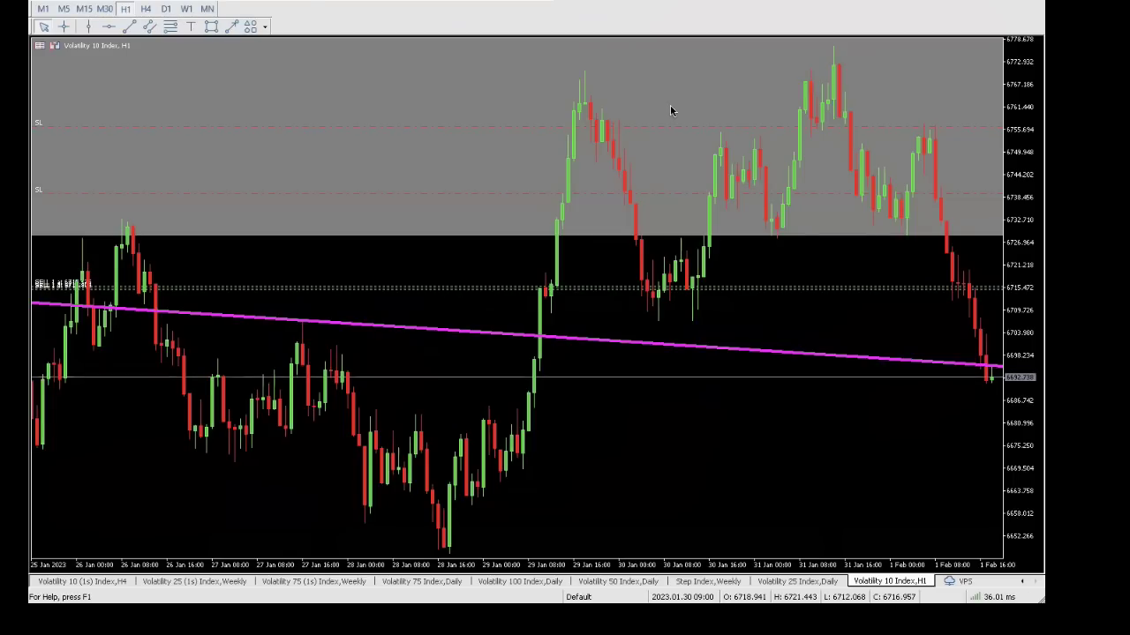
{"action": "left_click", "coordinate": [231, 26]}
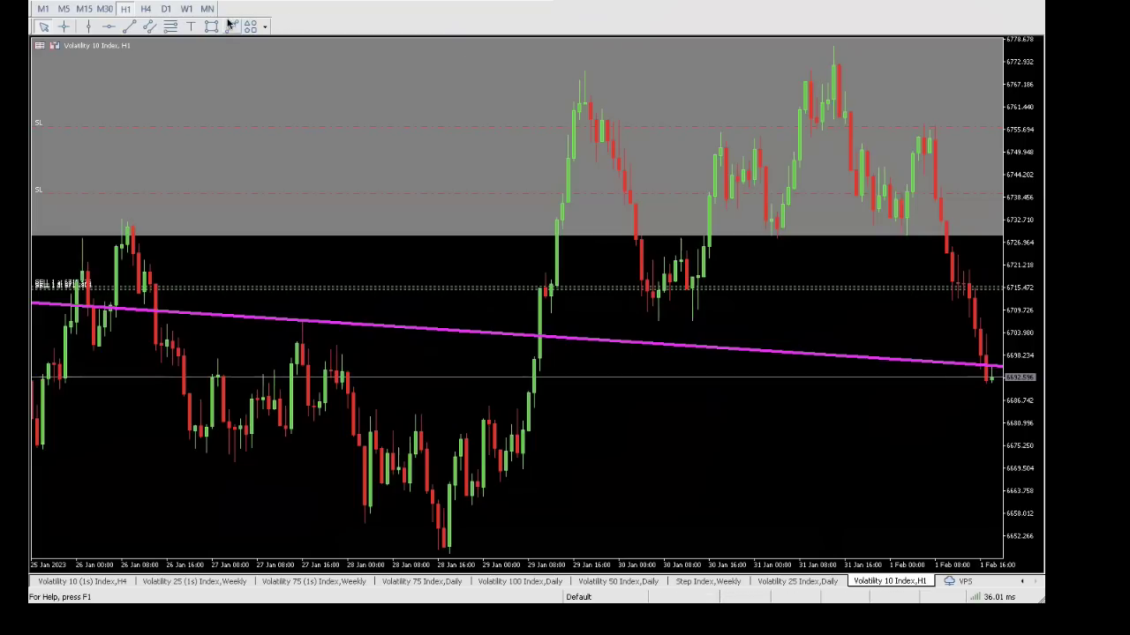
{"action": "left_click_drag", "start_coordinate": [518, 106], "coordinate": [928, 110]}
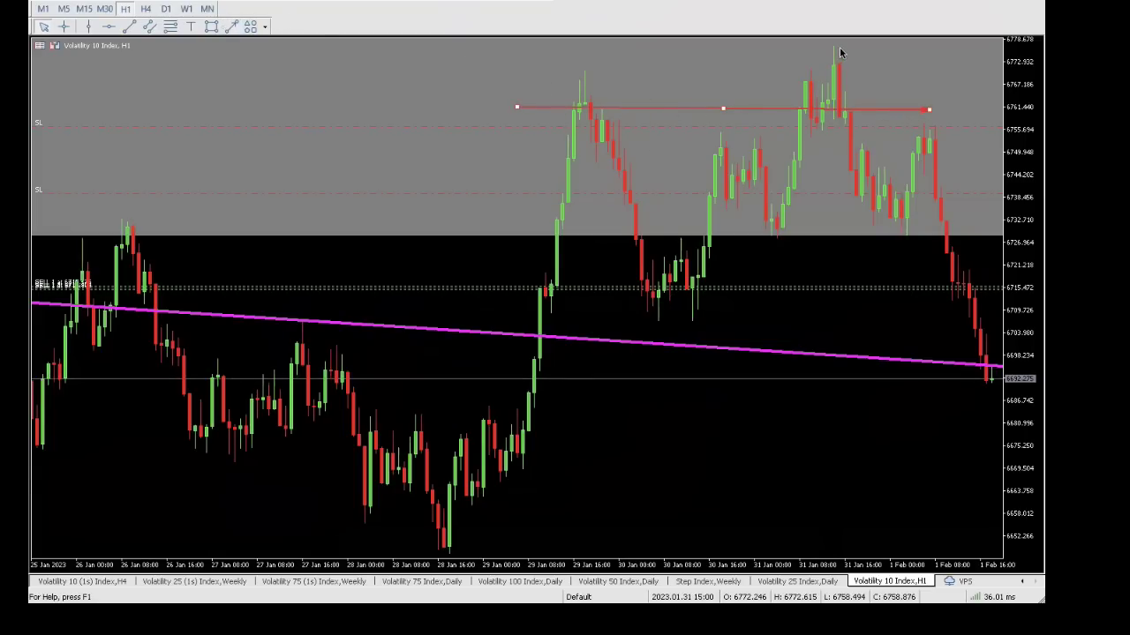
{"action": "left_click", "coordinate": [166, 8]}
{"action": "left_click_drag", "start_coordinate": [255, 50], "coordinate": [651, 48]}
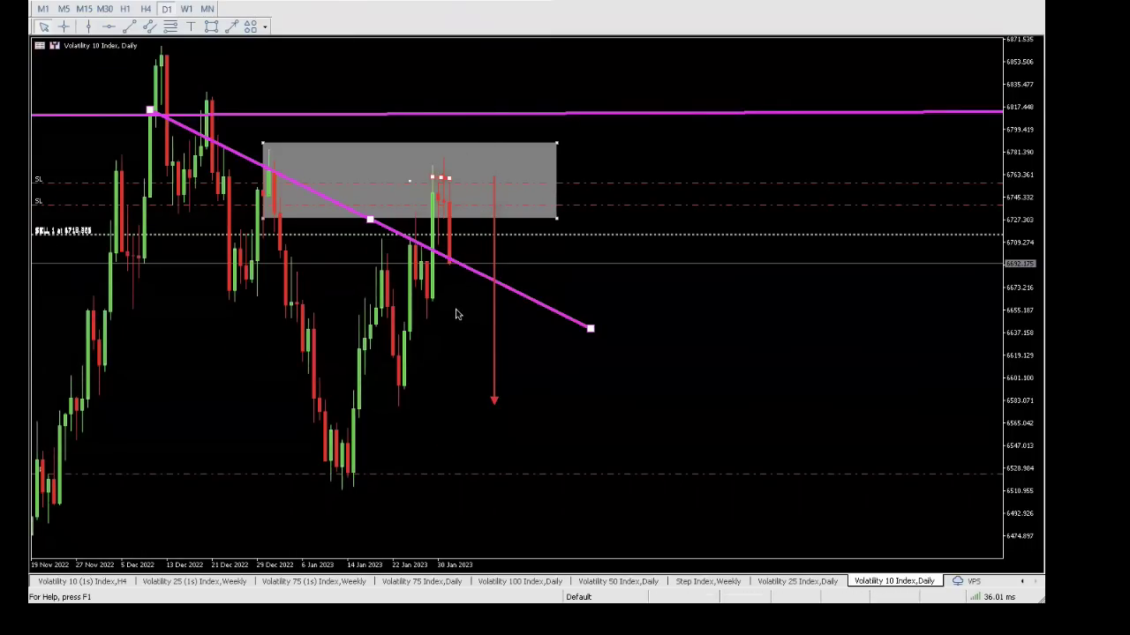
Step: Pan the daily chart back and delete the magenta downward trend line
{"action": "left_click_drag", "start_coordinate": [456, 312], "coordinate": [627, 310]}
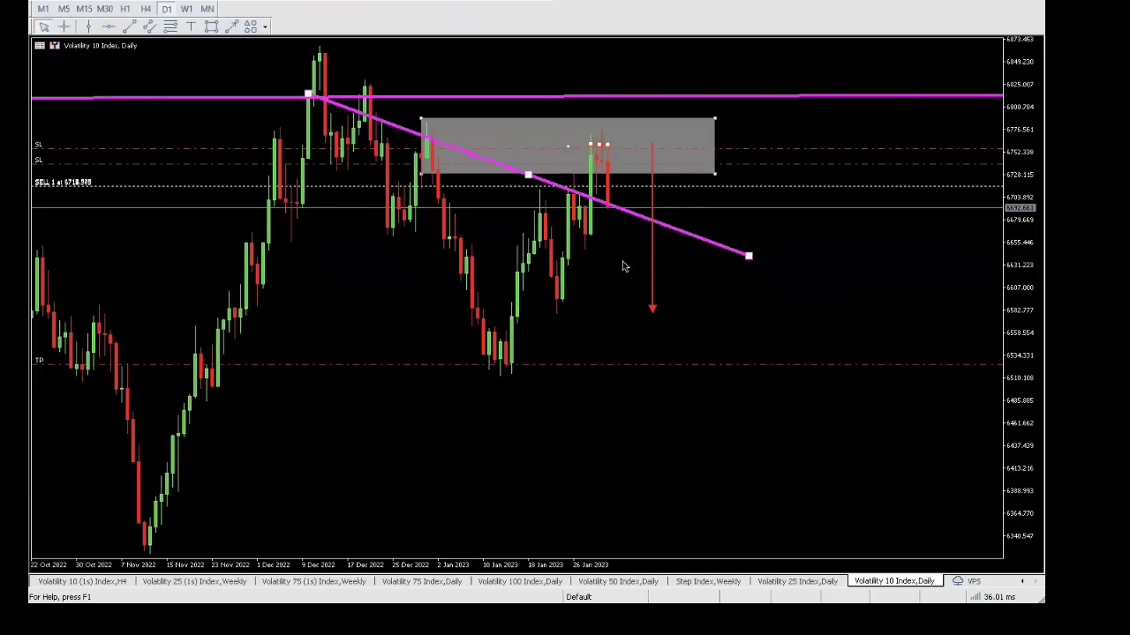
{"action": "right_click", "coordinate": [727, 250]}
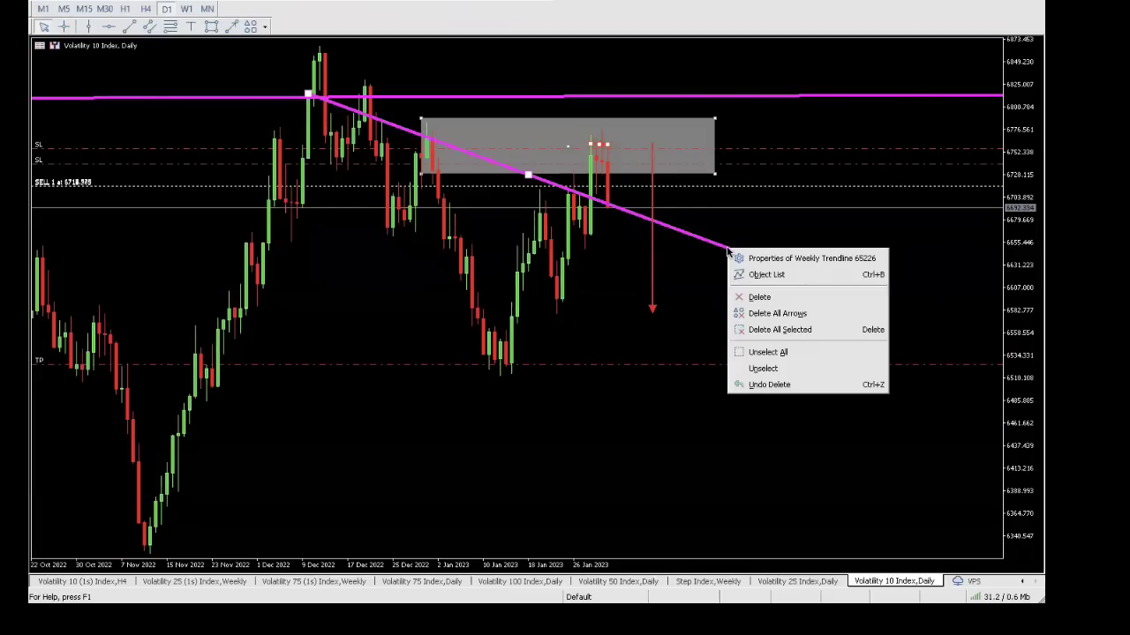
{"action": "left_click", "coordinate": [740, 297]}
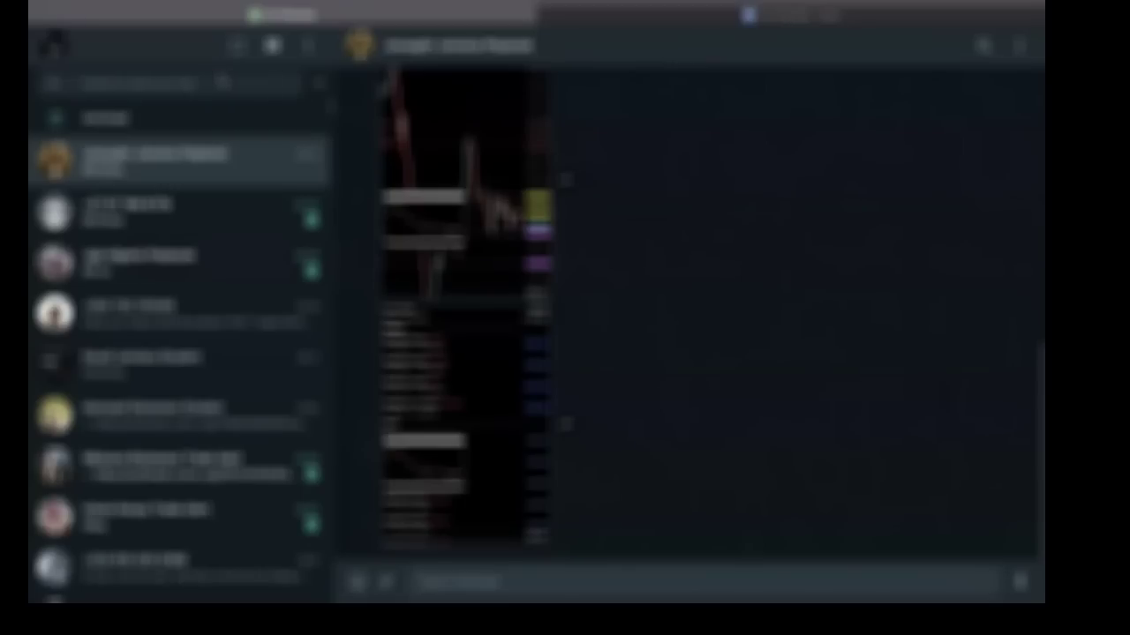
Step: Find the 'forex' trade-alert chat, view its chart screenshot, then compress MetaTrader's daily price scale
{"action": "left_click", "coordinate": [218, 79]}
{"action": "type", "text": "forex"}
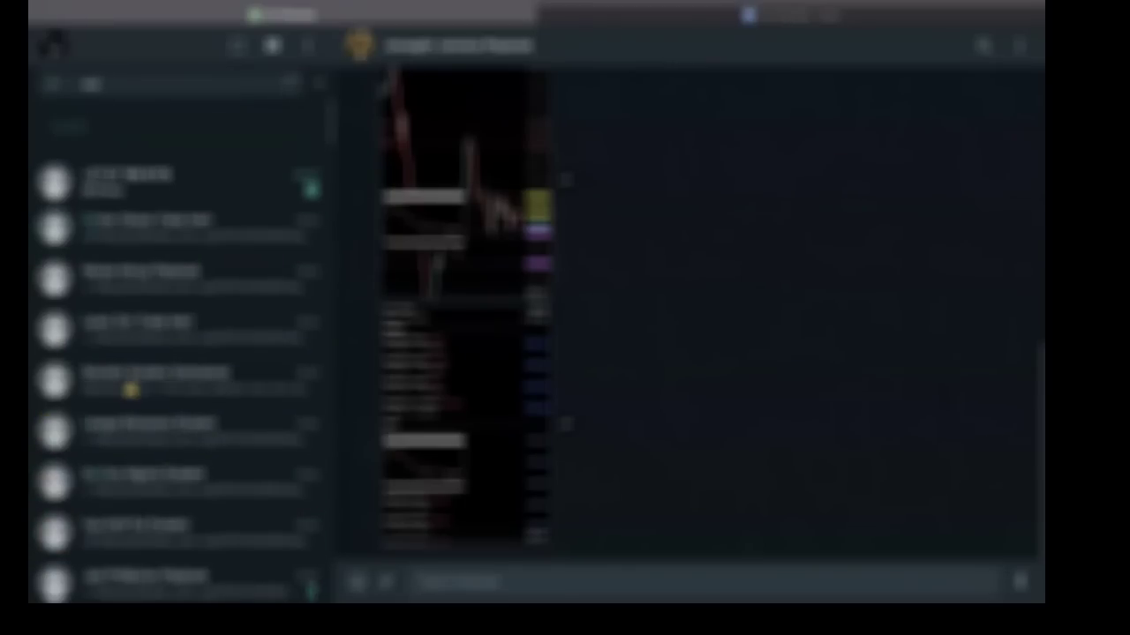
{"action": "left_click", "coordinate": [110, 169]}
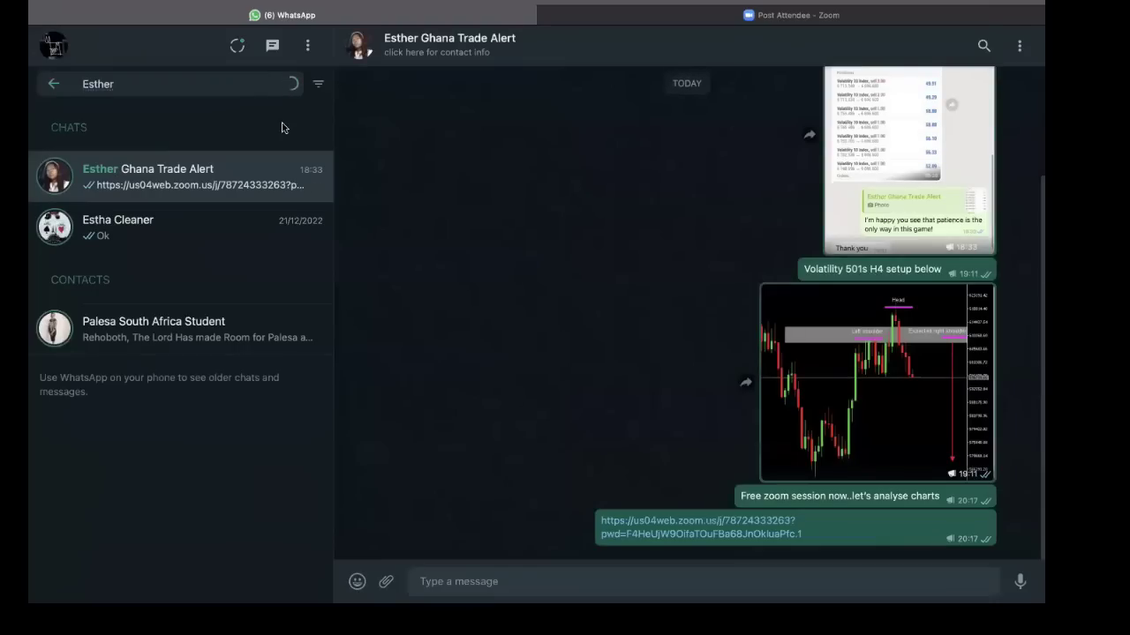
{"action": "left_click_drag", "start_coordinate": [1036, 288], "coordinate": [1033, 126]}
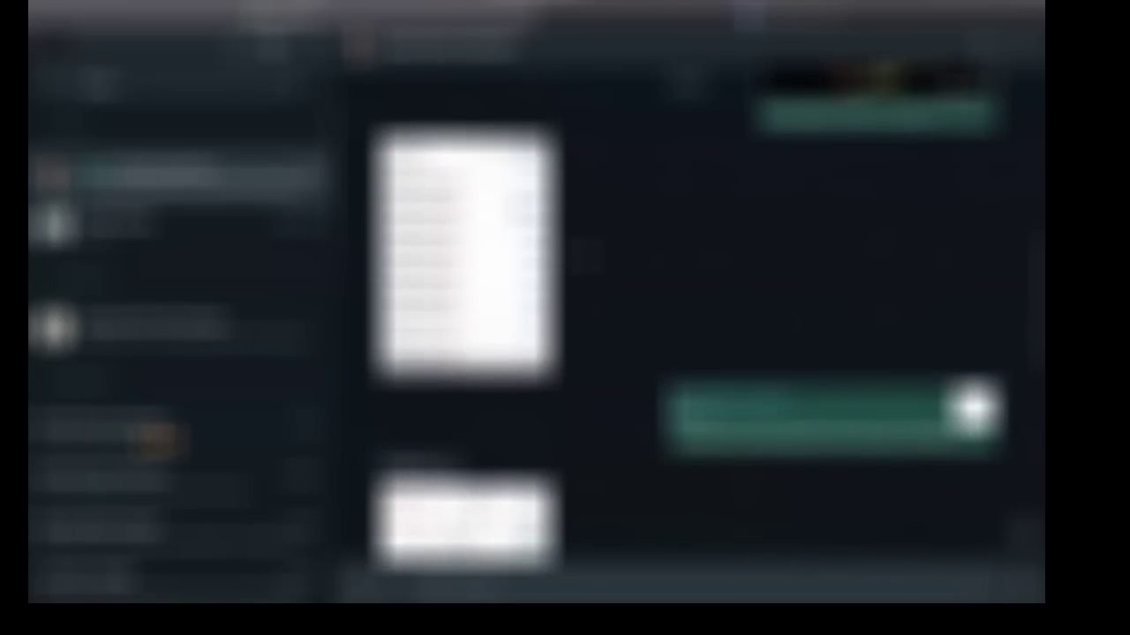
{"action": "left_click", "coordinate": [517, 205]}
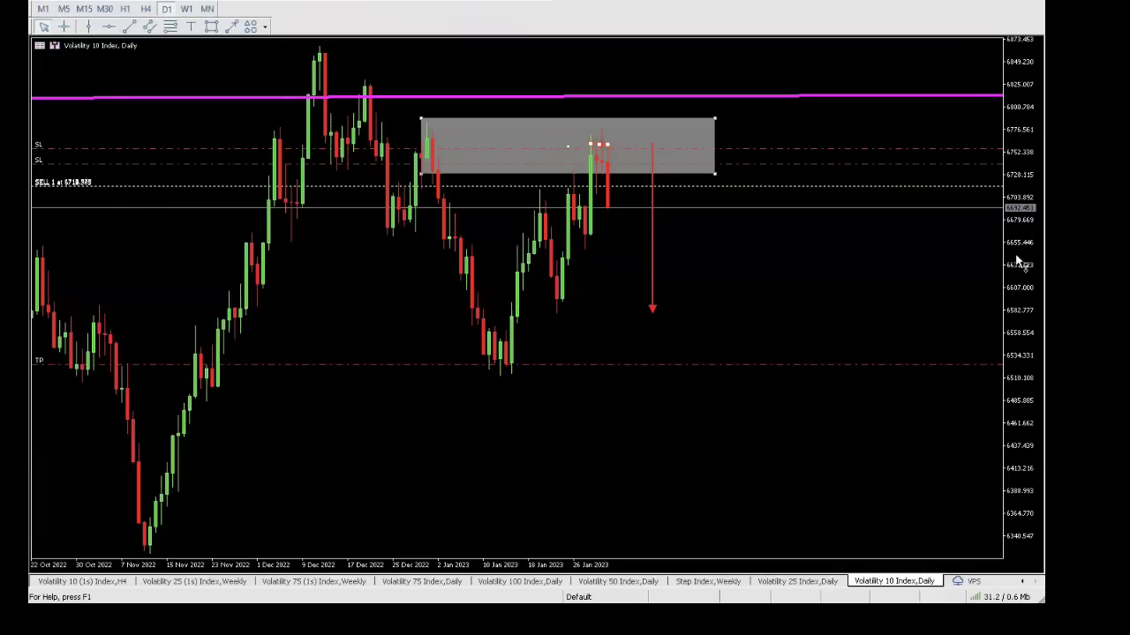
{"action": "left_click_drag", "start_coordinate": [1022, 272], "coordinate": [1022, 305]}
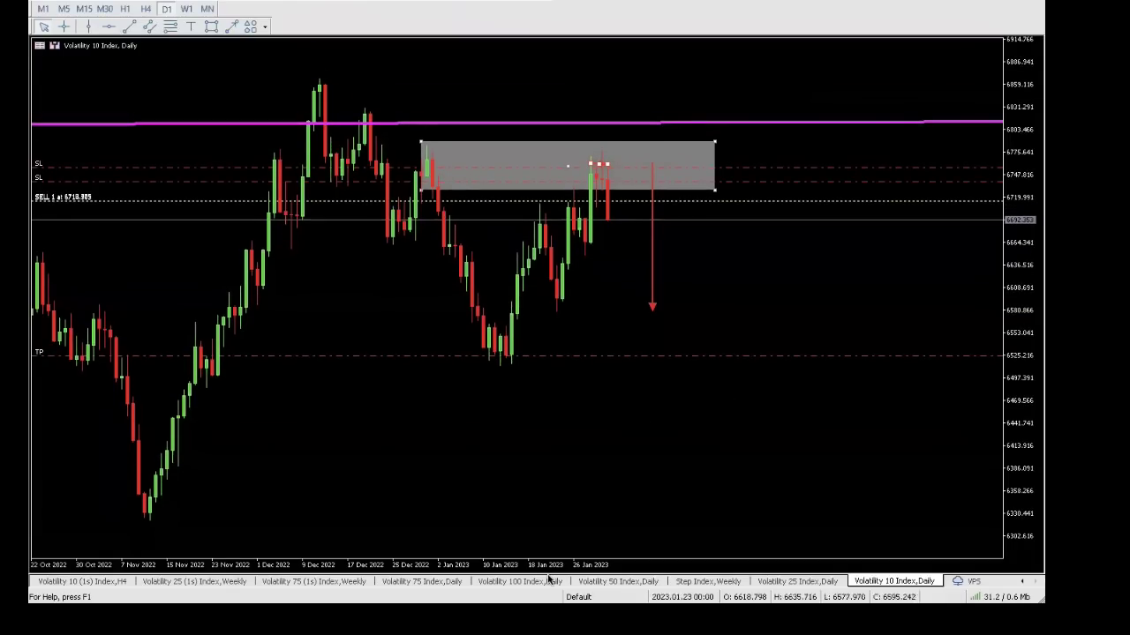